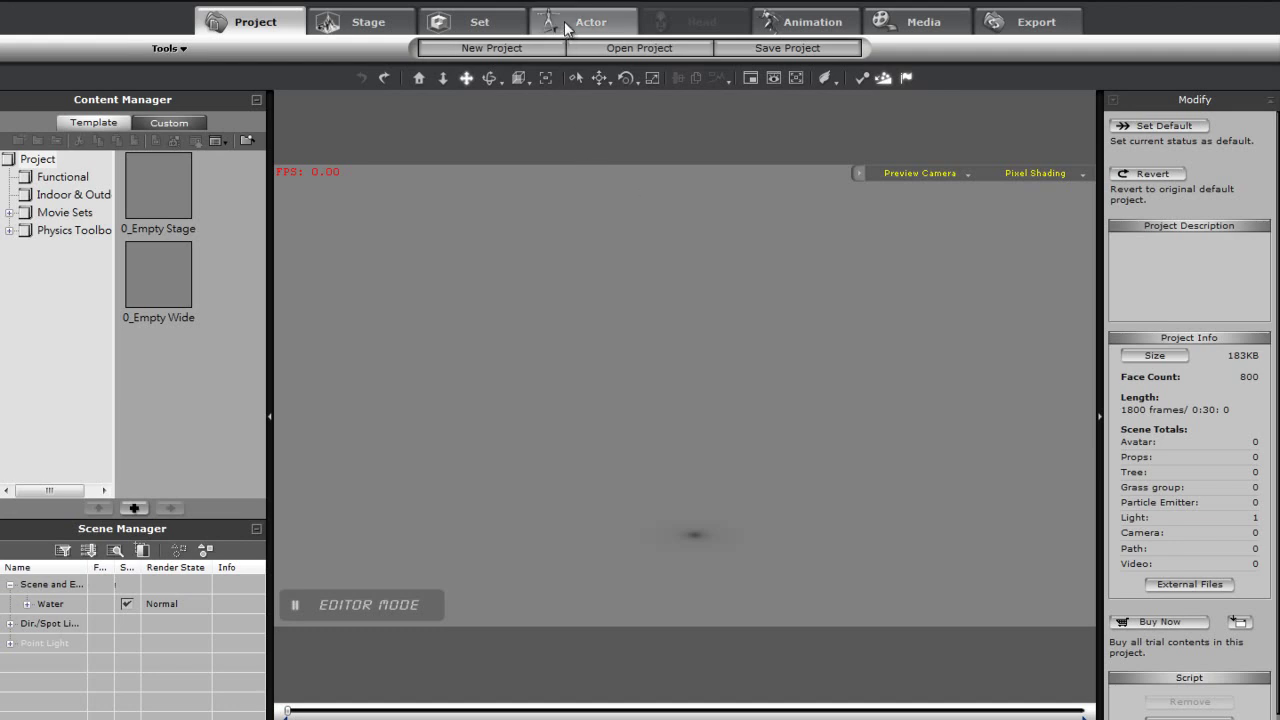
Load the Jimmy Toon avatar from the G3 Character templates and have it perform the Pleased motion.
{"action": "left_click", "coordinate": [567, 24]}
{"action": "double_click", "coordinate": [158, 452]}
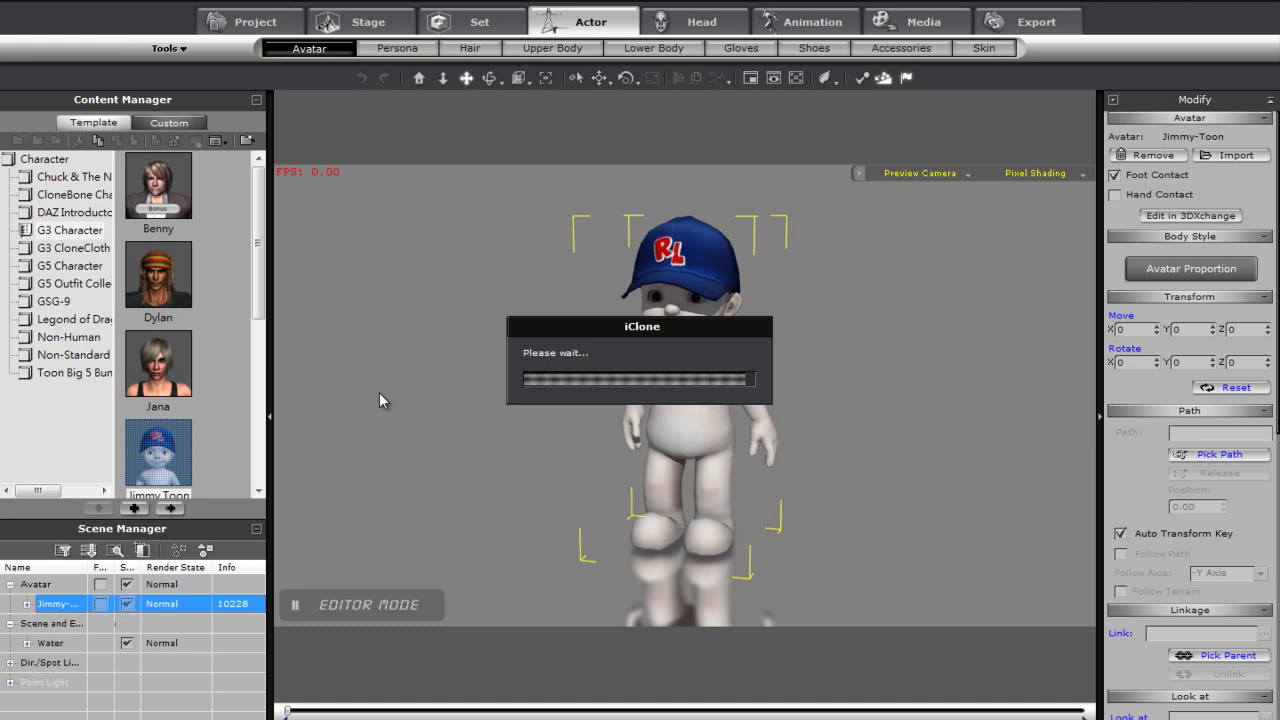
{"action": "right_click", "coordinate": [672, 412]}
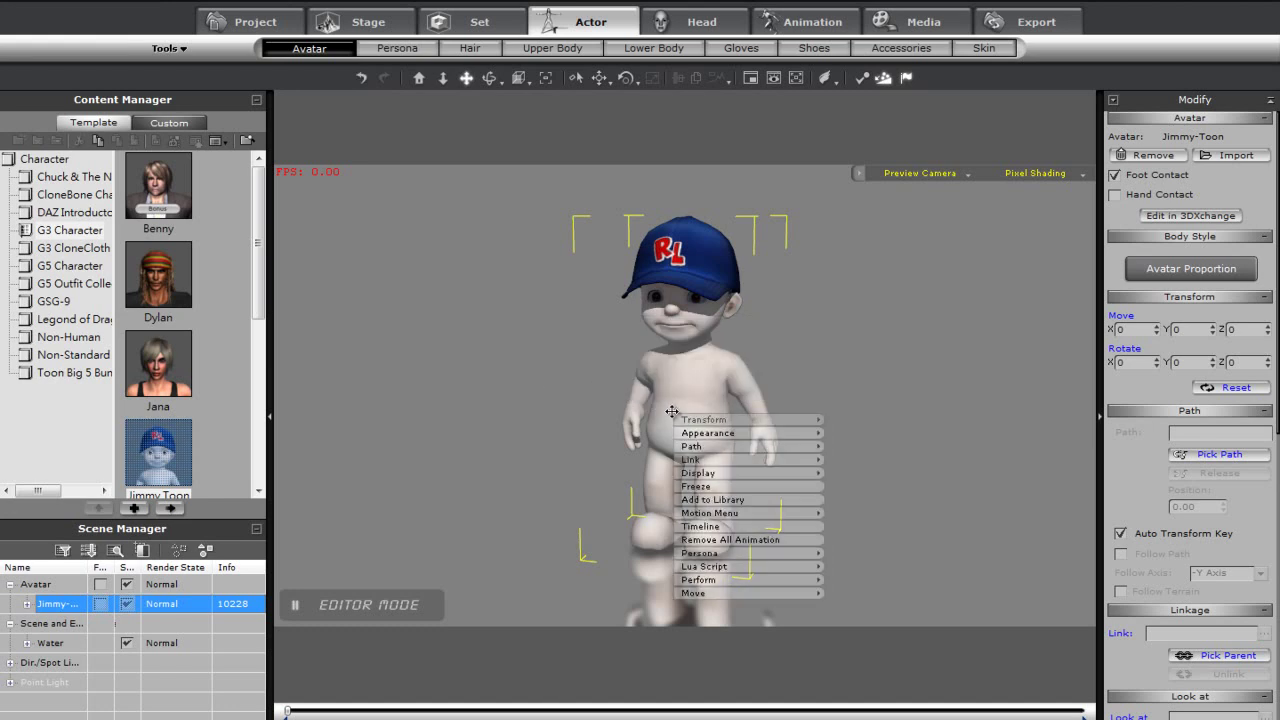
{"action": "mouse_move", "coordinate": [734, 584]}
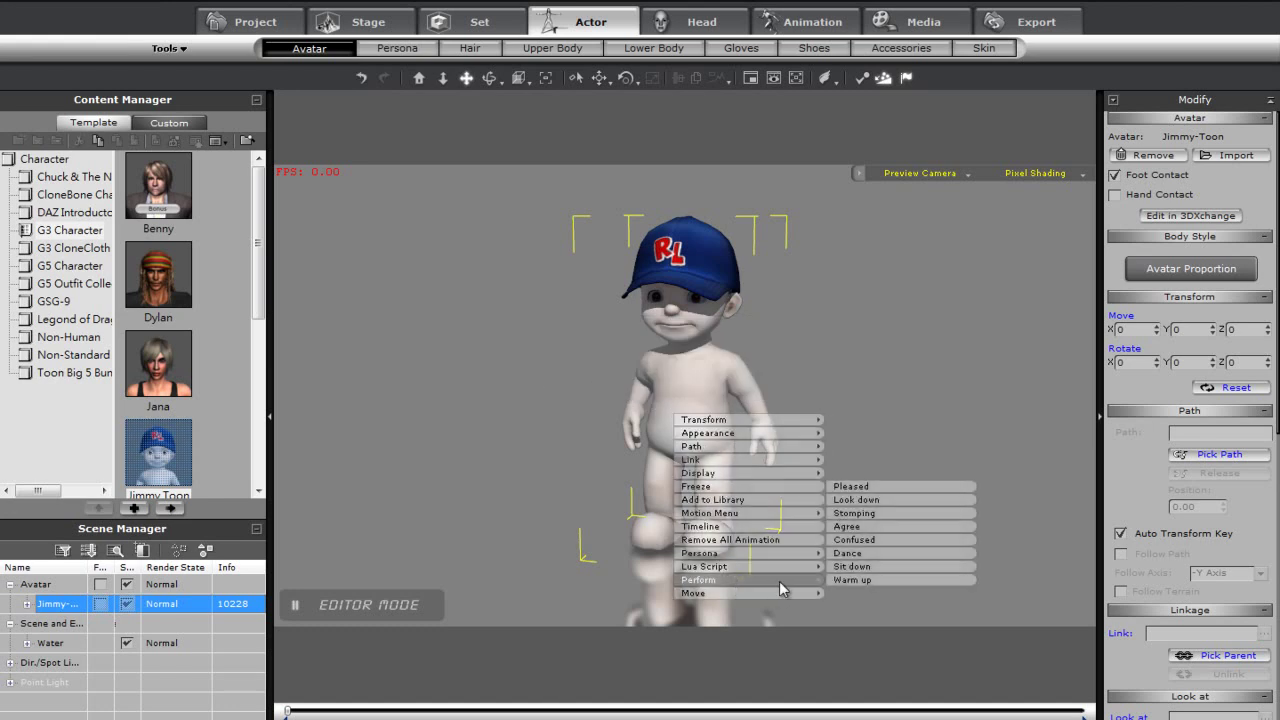
{"action": "left_click", "coordinate": [868, 488]}
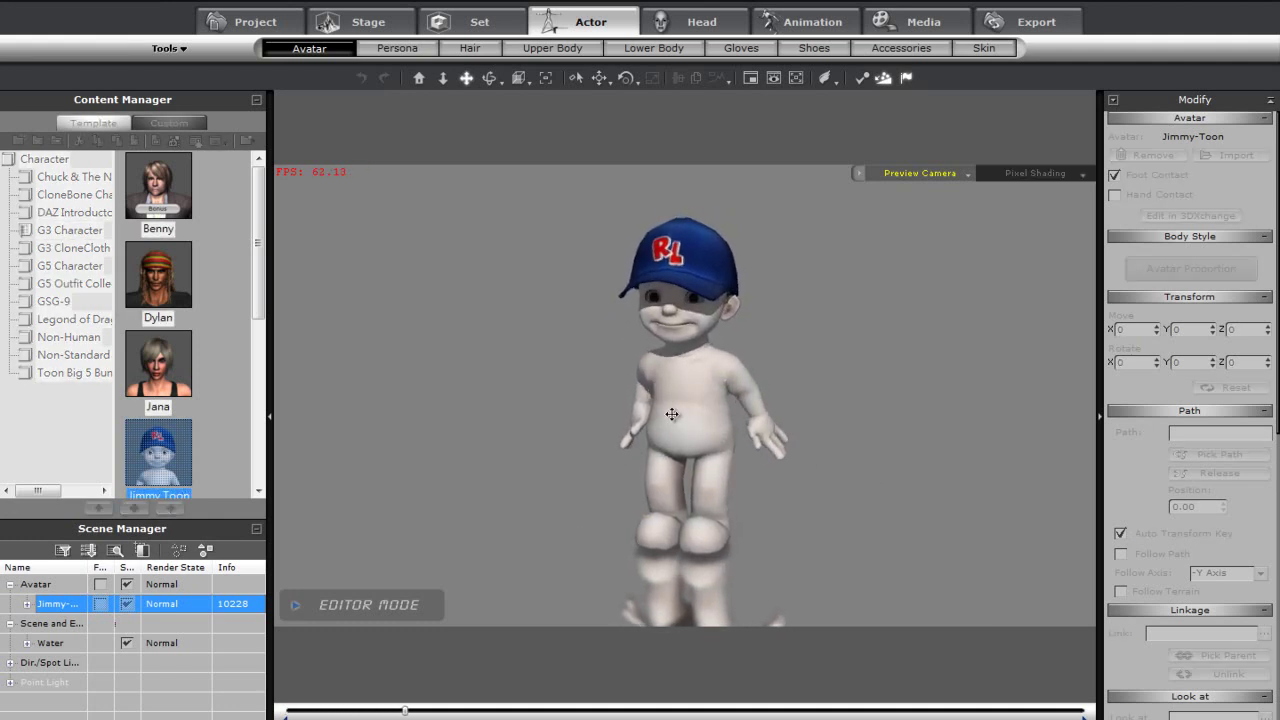
Make the Jimmy Toon avatar perform the Agree motion, followed by the Dance motion.
{"action": "right_click", "coordinate": [672, 414]}
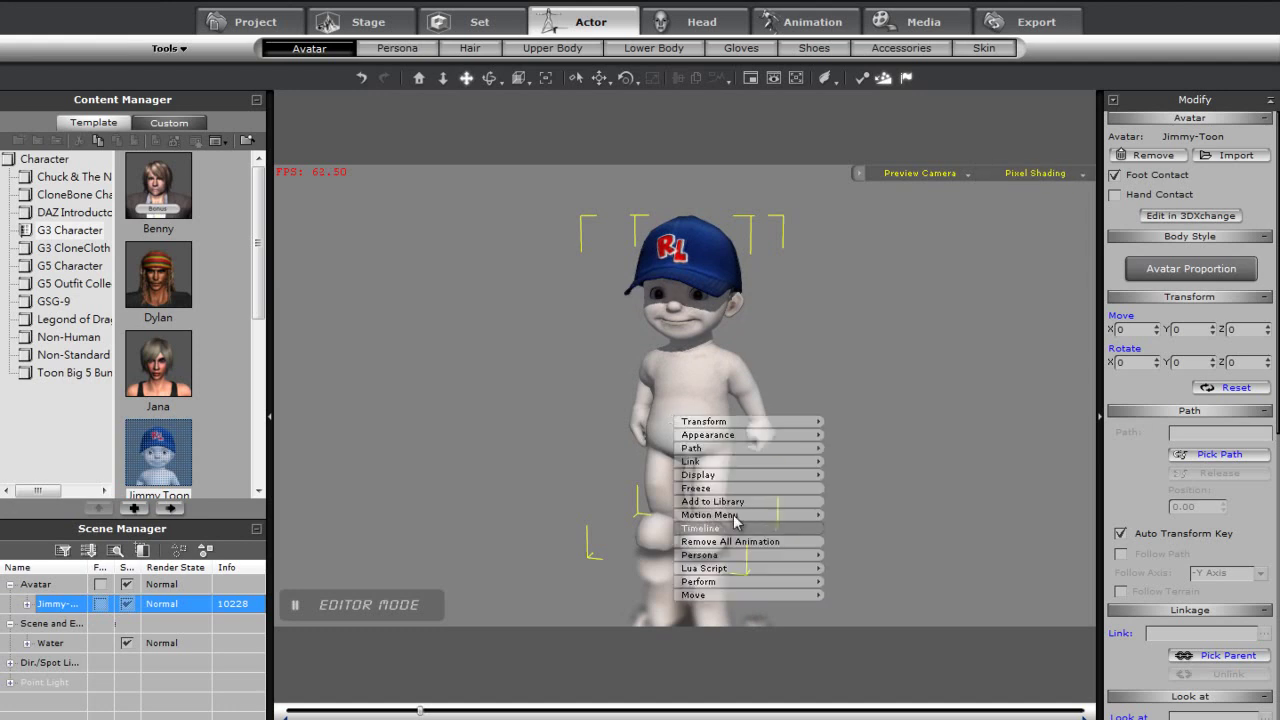
{"action": "mouse_move", "coordinate": [753, 585]}
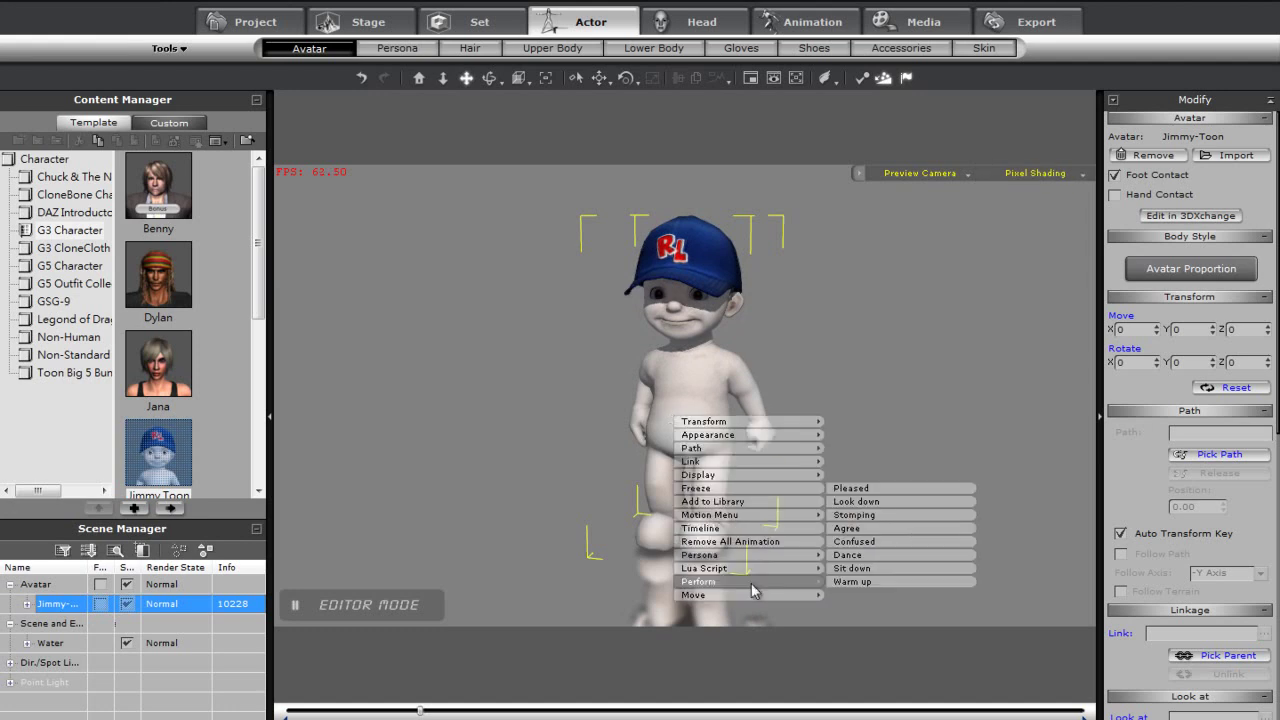
{"action": "left_click", "coordinate": [869, 527]}
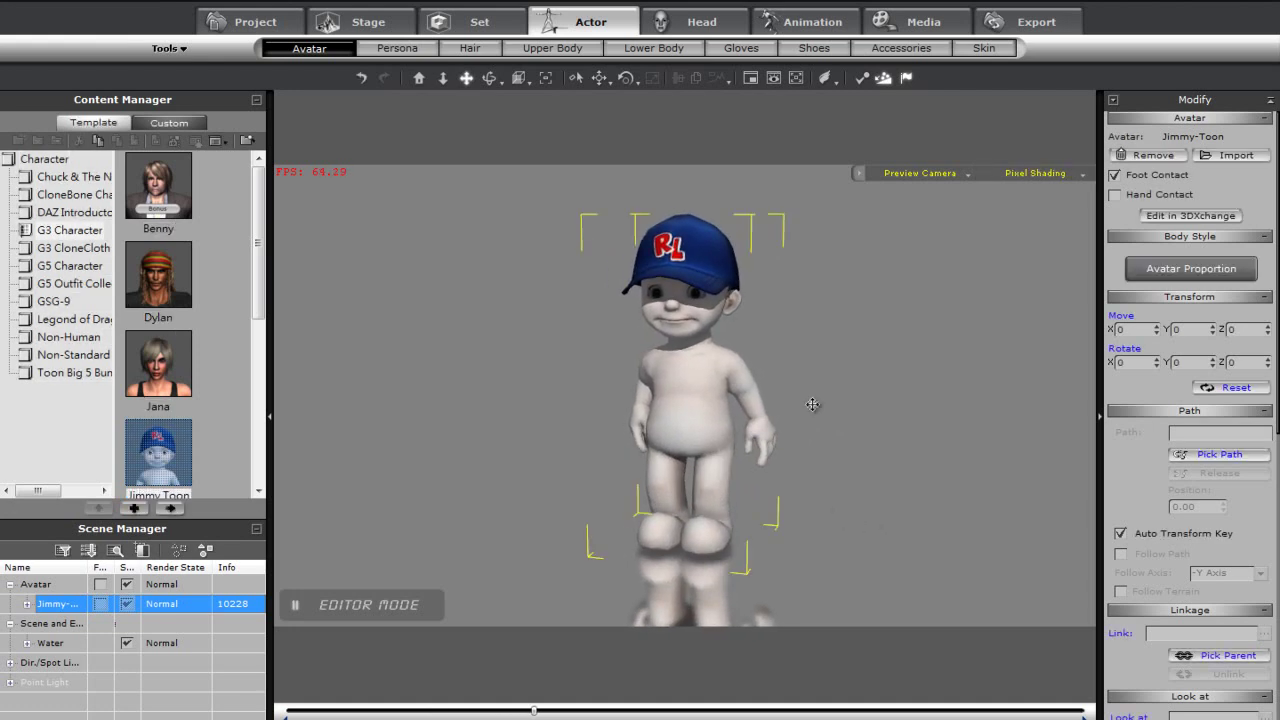
{"action": "right_click", "coordinate": [706, 407]}
{"action": "mouse_move", "coordinate": [752, 578]}
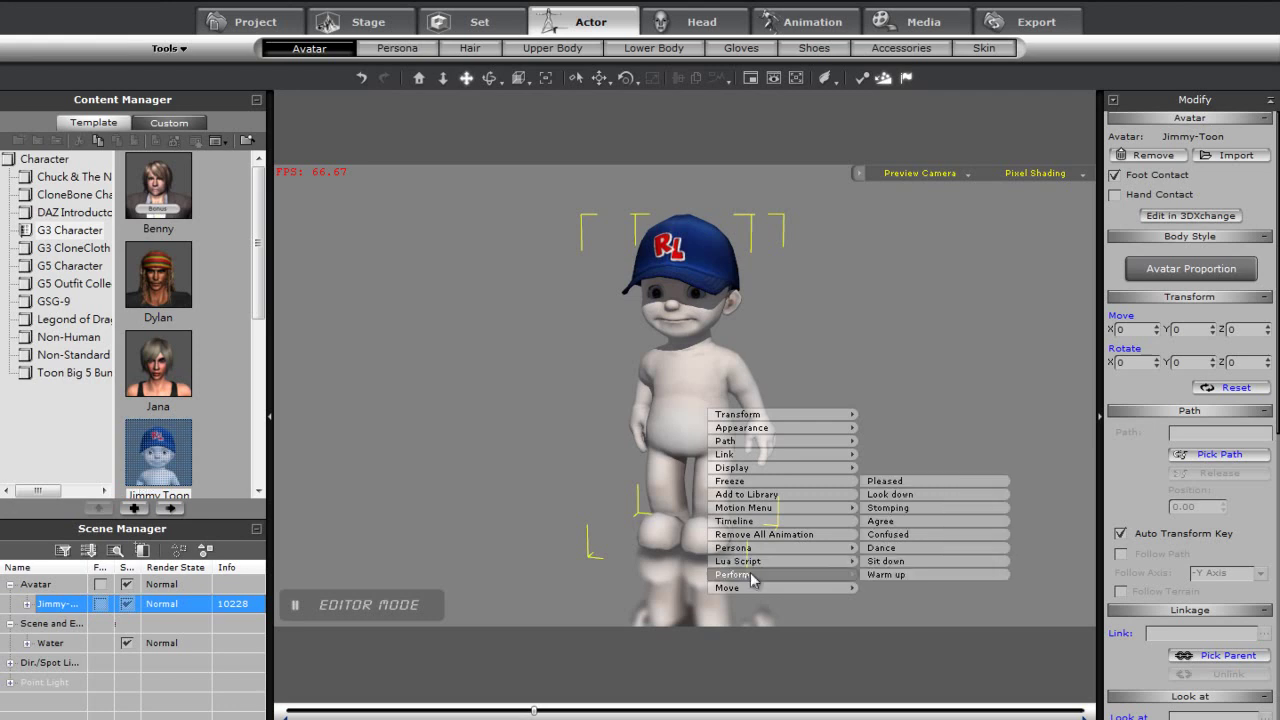
{"action": "left_click", "coordinate": [888, 547]}
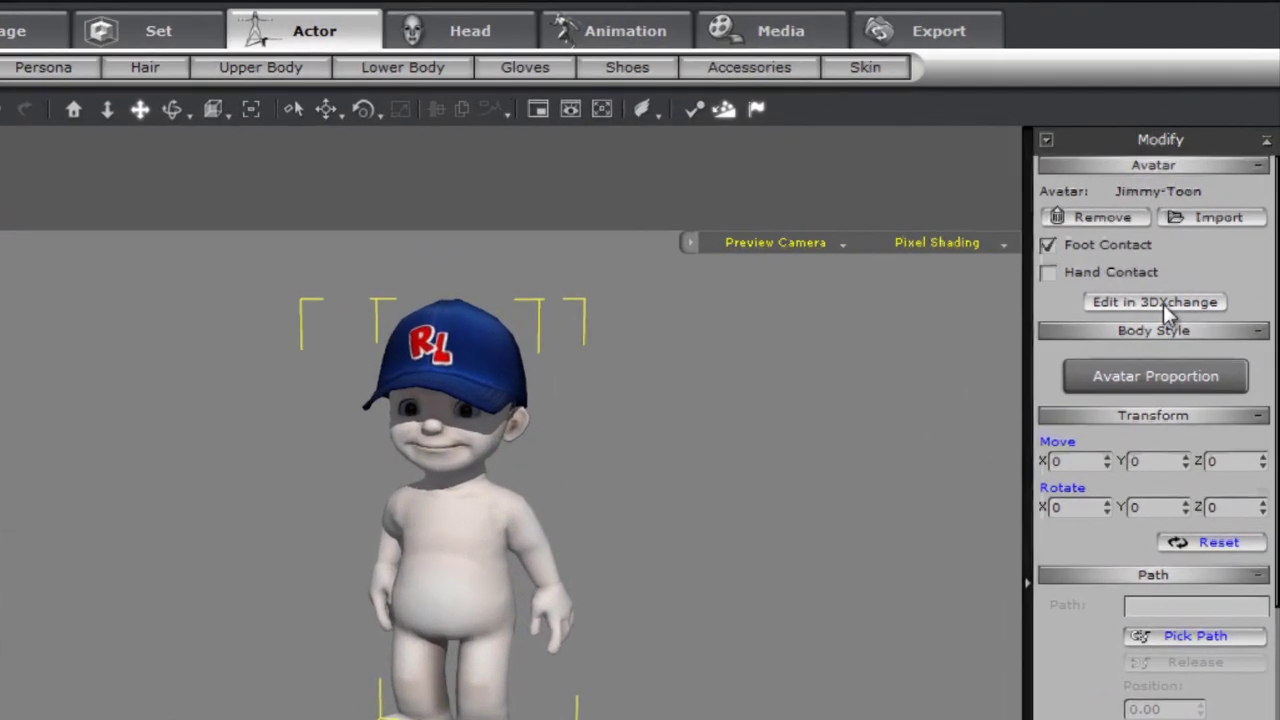
Send the avatar to 3DXchange for editing and preview its 07_Agree motion from the motion library.
{"action": "left_click", "coordinate": [1194, 216]}
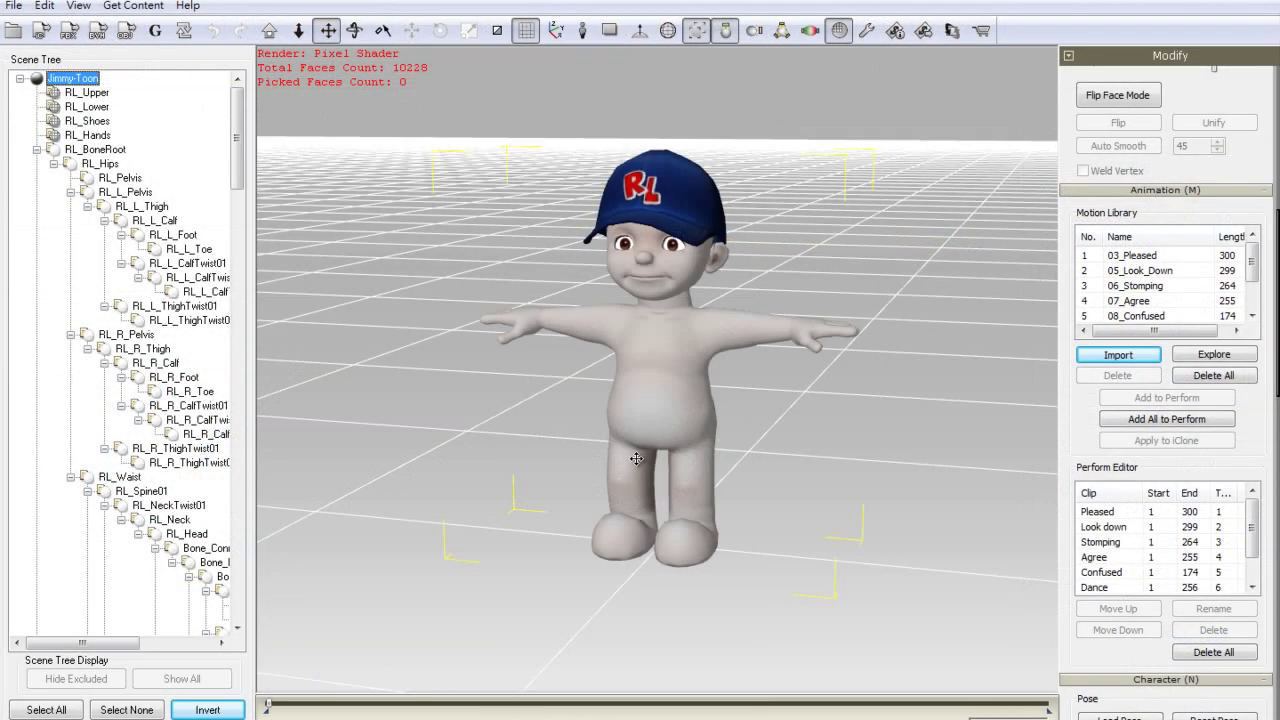
{"action": "left_click", "coordinate": [1150, 300]}
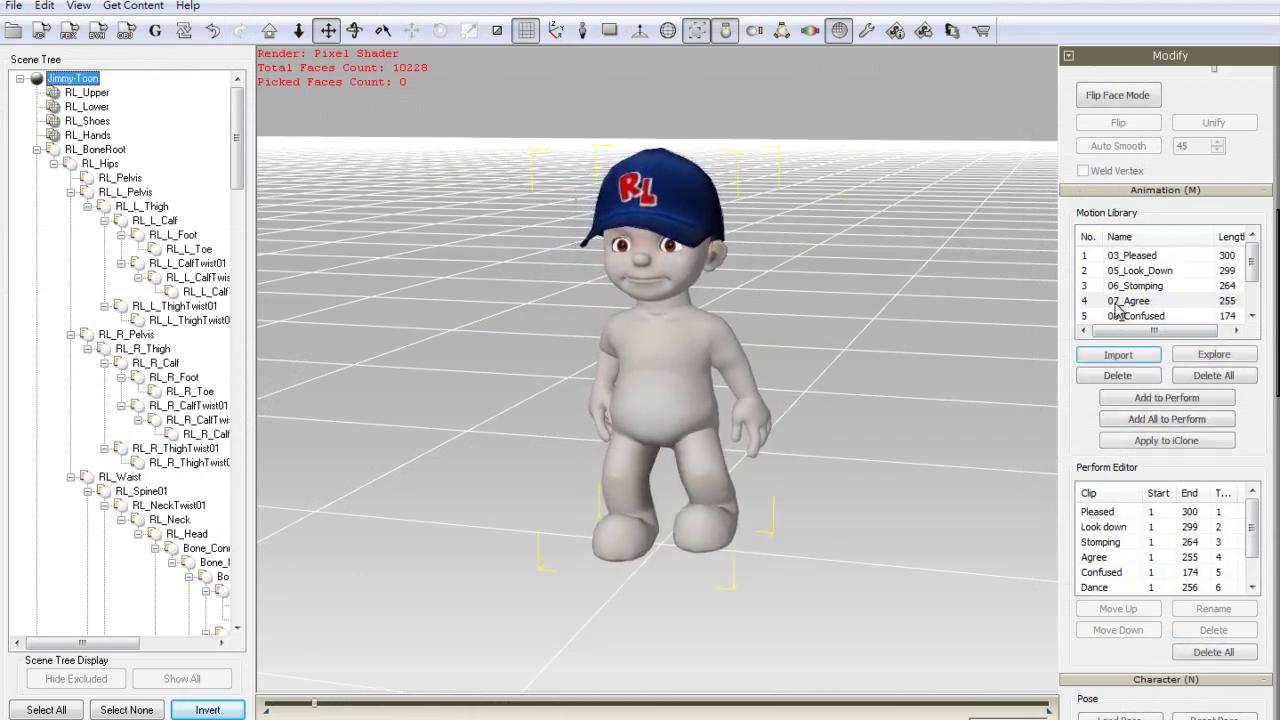
Export only the character's animation, without geometry, for iClone 5 to the Avatar1 motion folder in the iClone content folder.
{"action": "left_click", "coordinate": [40, 31]}
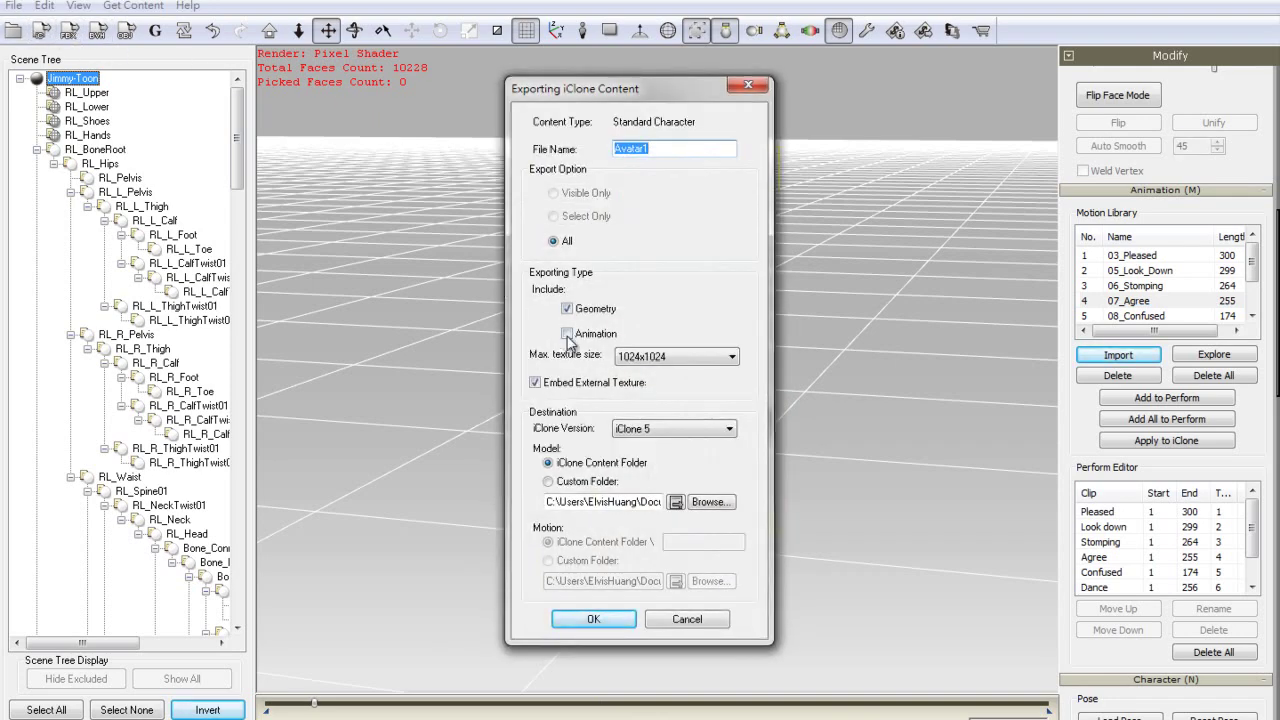
{"action": "left_click", "coordinate": [567, 335]}
{"action": "left_click", "coordinate": [567, 310]}
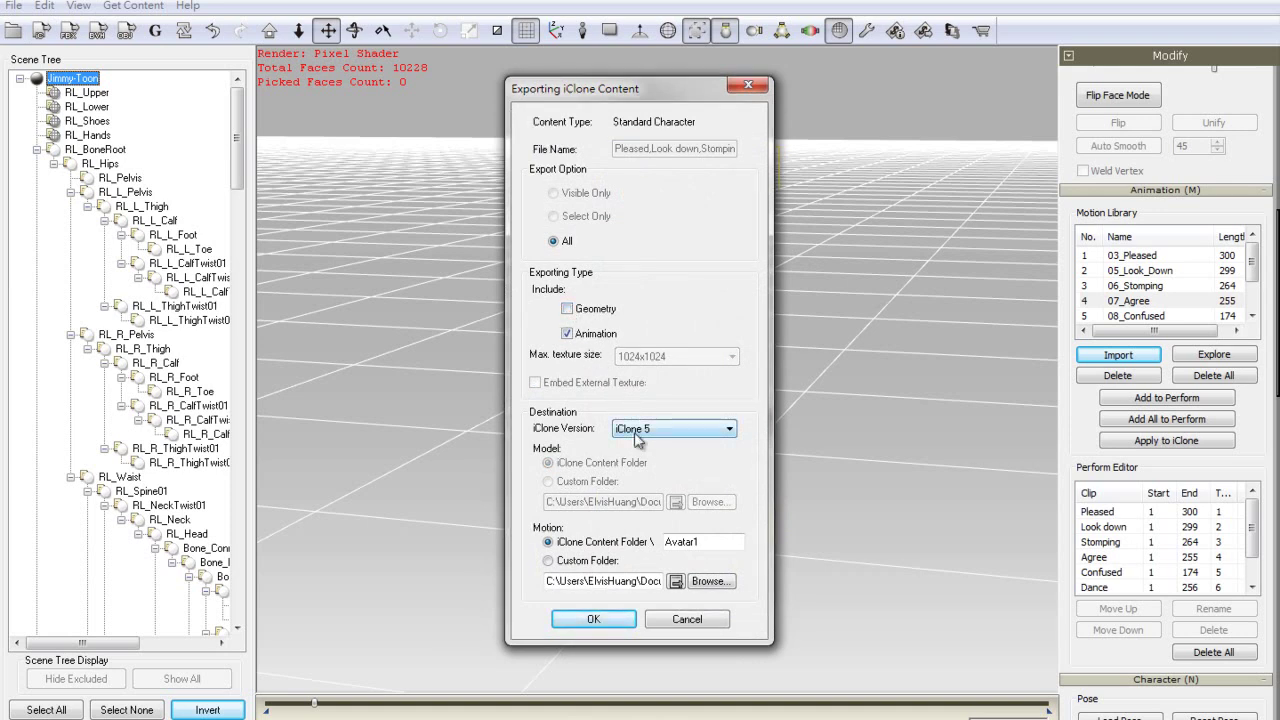
{"action": "left_click", "coordinate": [608, 621]}
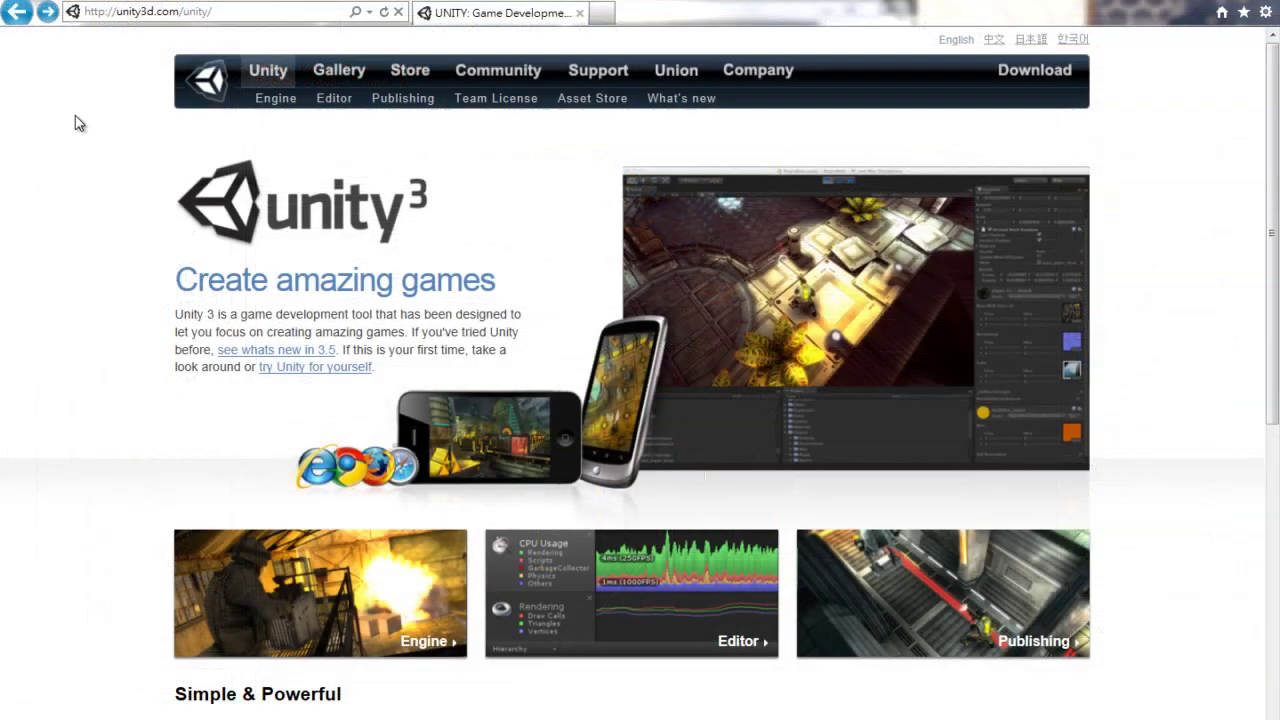
Switch to the Unity website and go through the support resources to the 3D Platform Game tutorial.
{"action": "left_click", "coordinate": [585, 80]}
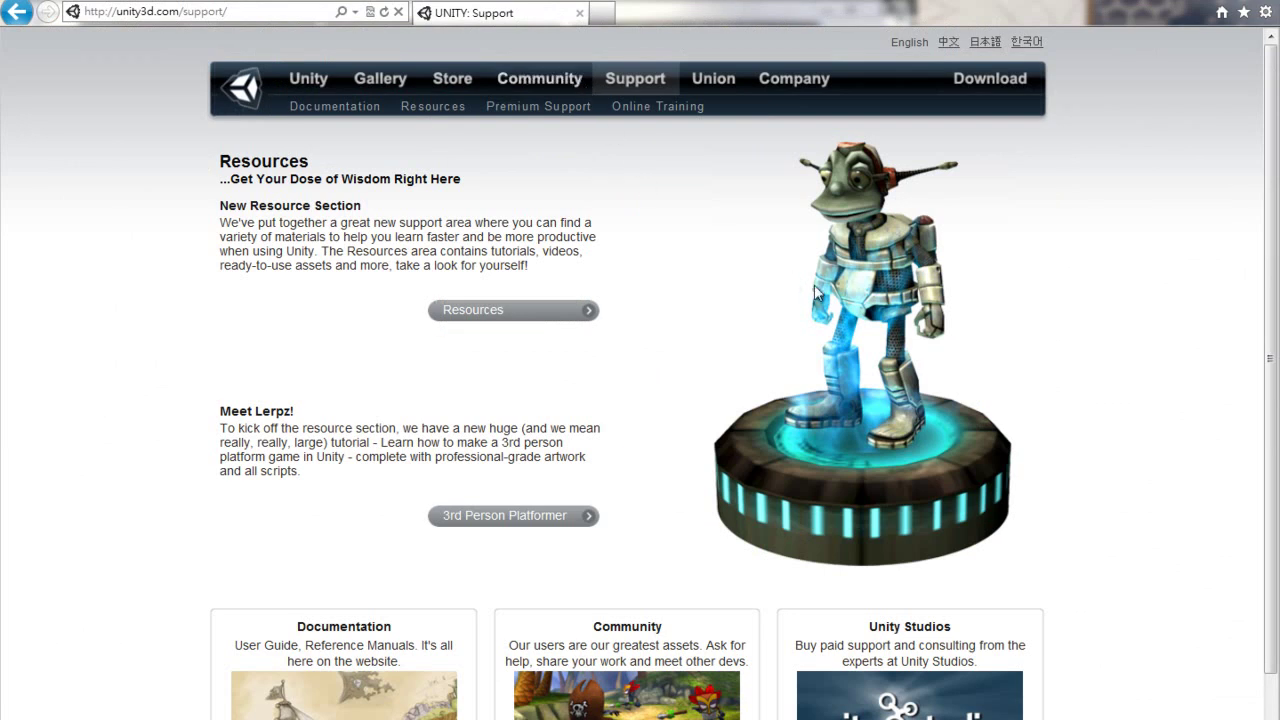
{"action": "left_click", "coordinate": [495, 316]}
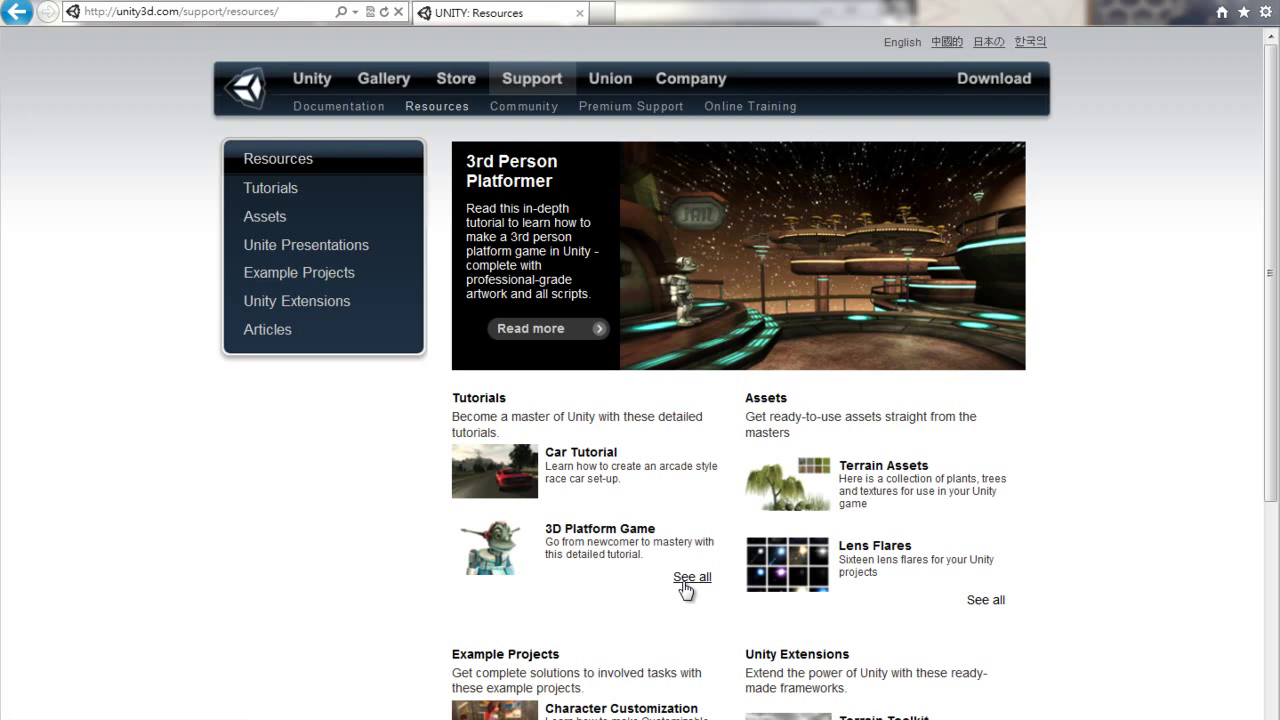
{"action": "left_click", "coordinate": [685, 578]}
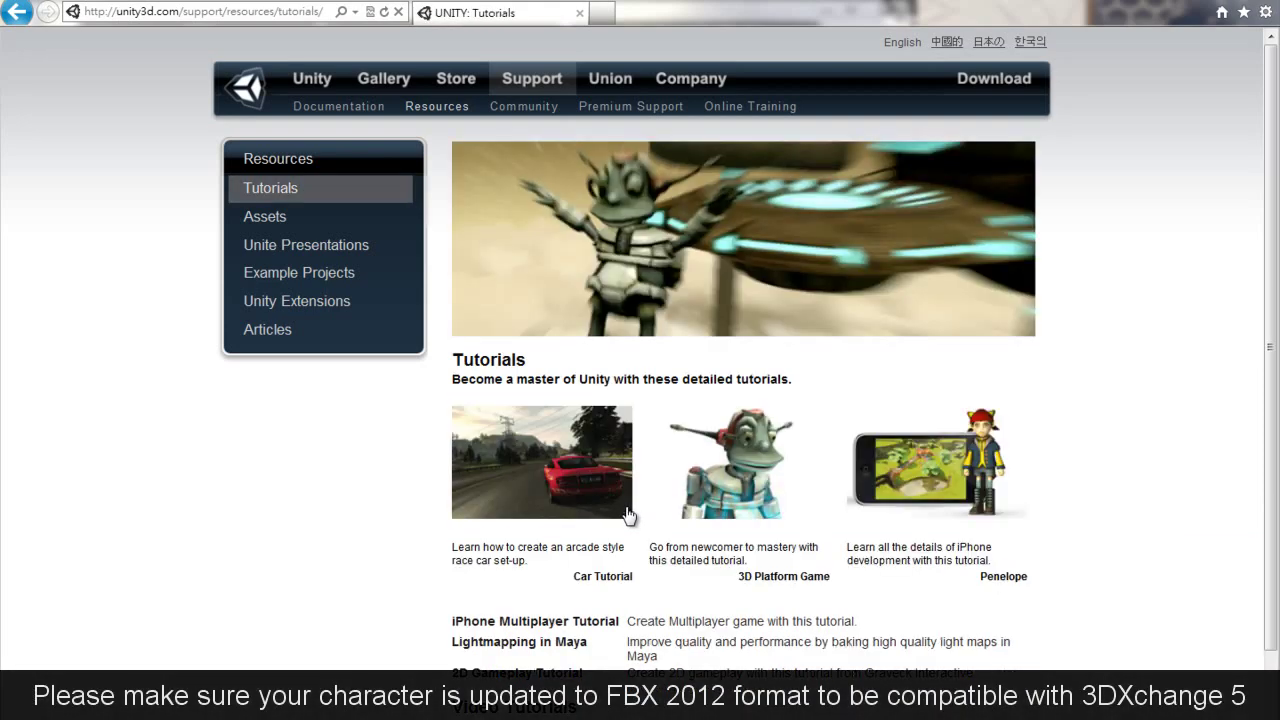
{"action": "left_click", "coordinate": [700, 494]}
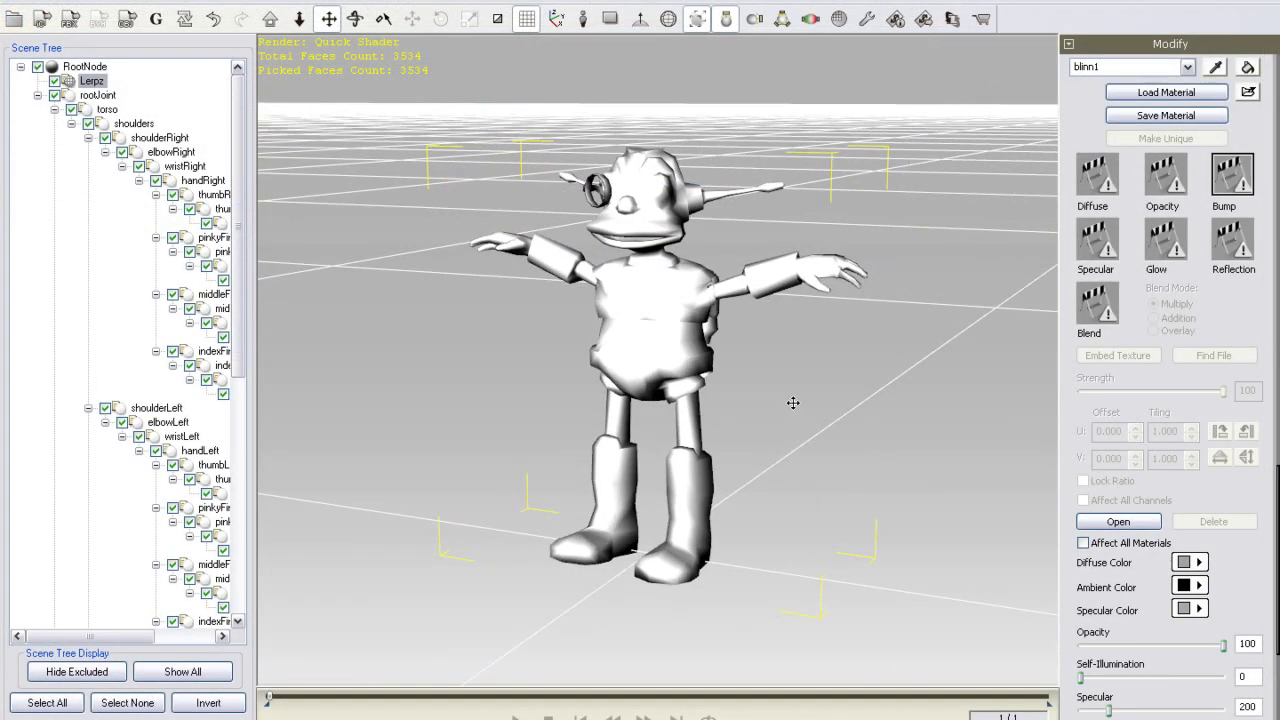
Load the FbxTemp_0001 image as the Lerpz material's diffuse texture and delete the texture in its opacity channel.
{"action": "double_click", "coordinate": [1100, 178]}
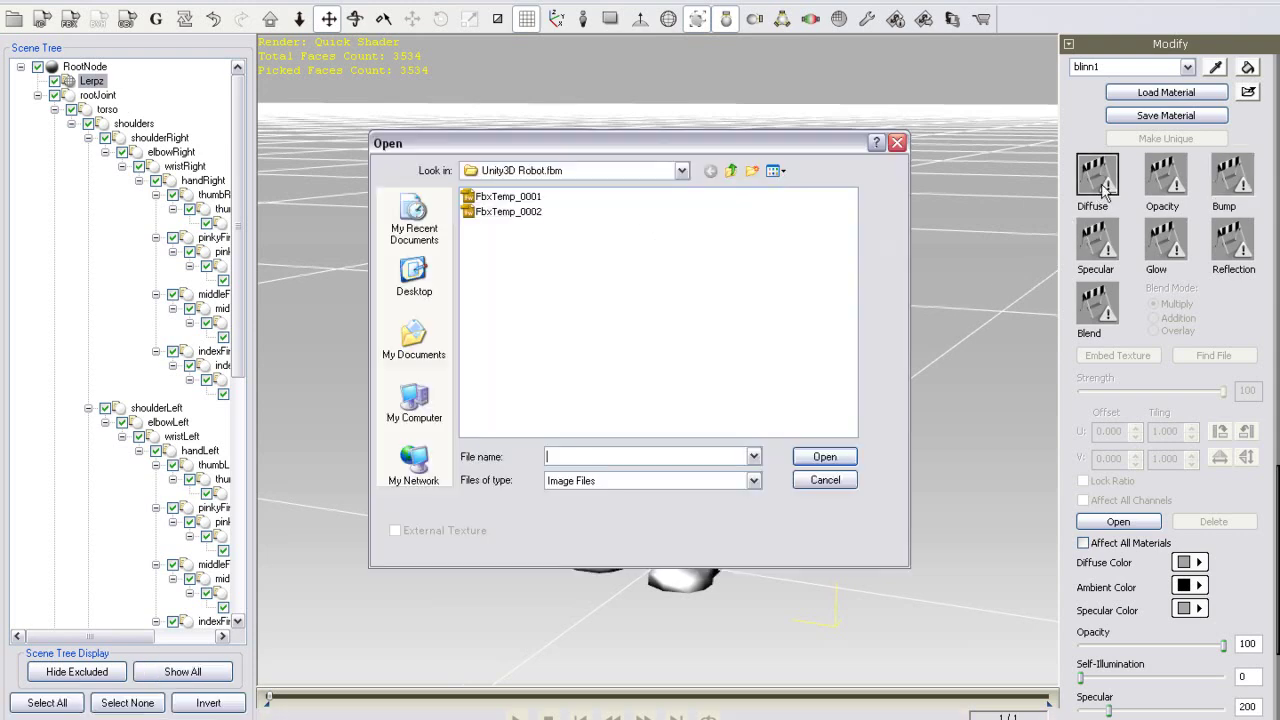
{"action": "left_click", "coordinate": [776, 171]}
{"action": "left_click", "coordinate": [790, 190]}
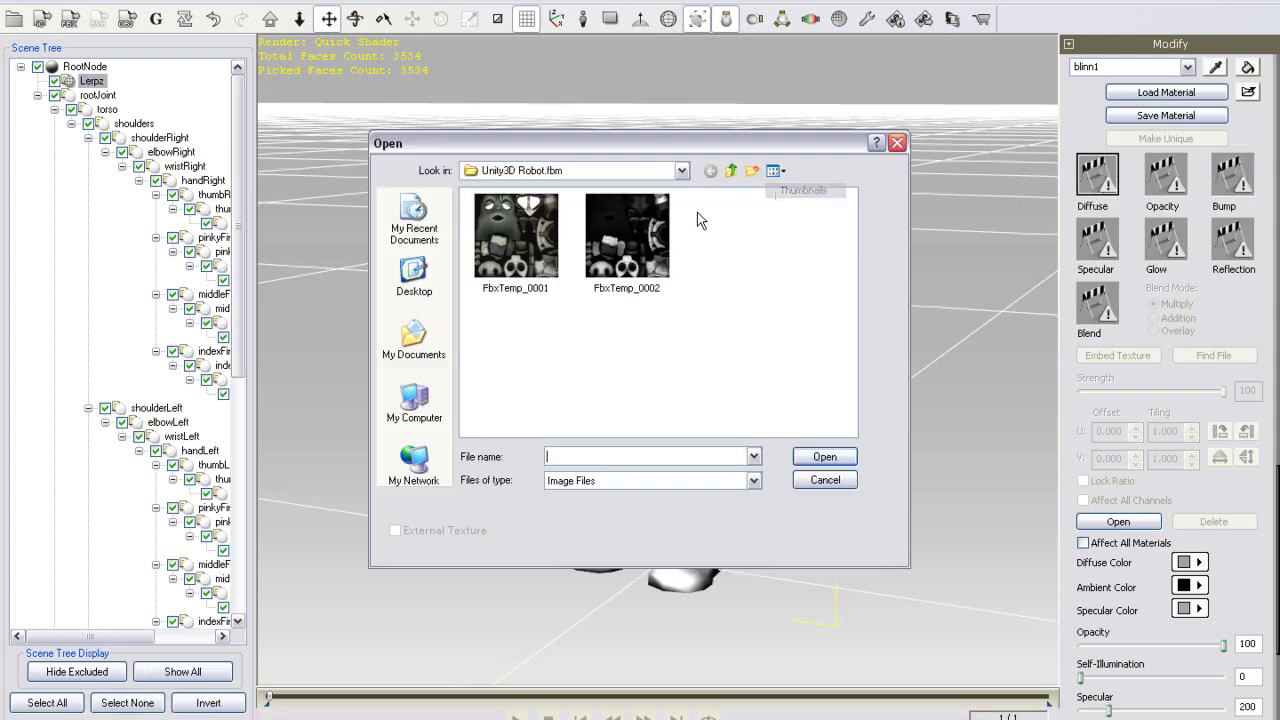
{"action": "left_click", "coordinate": [537, 240]}
{"action": "left_click", "coordinate": [822, 457]}
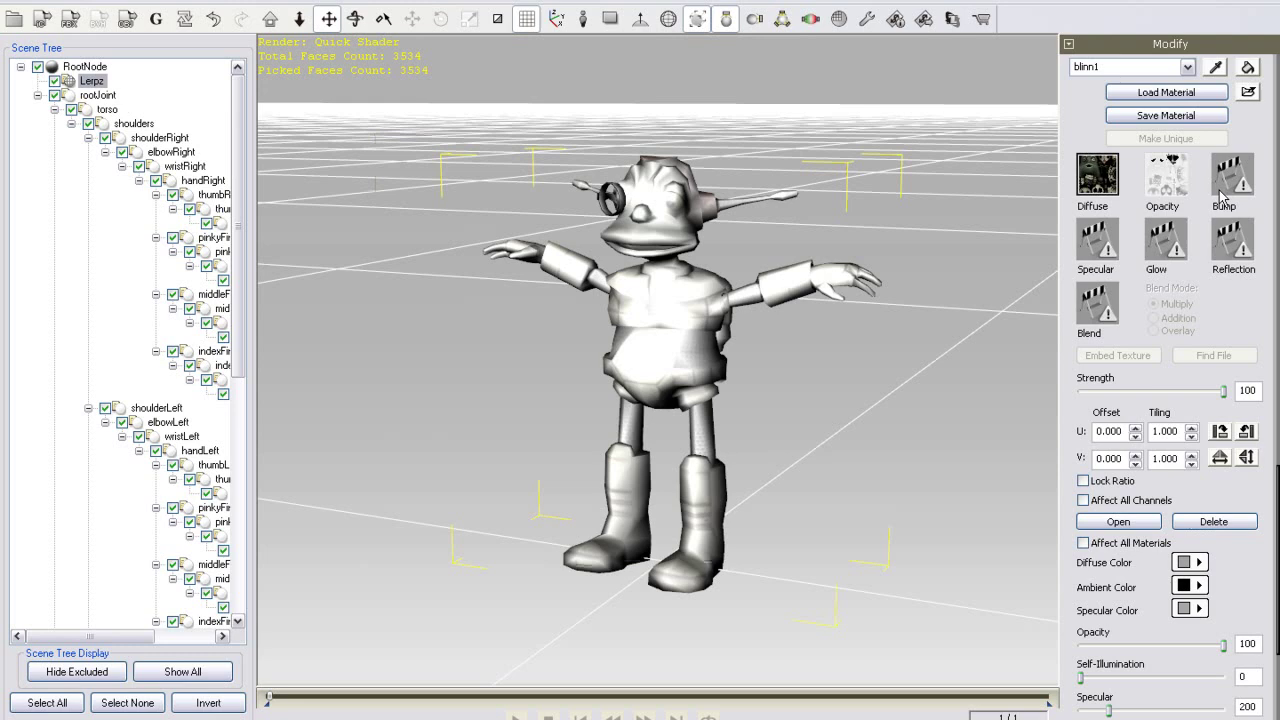
{"action": "left_click", "coordinate": [1167, 180]}
{"action": "left_click", "coordinate": [1213, 522]}
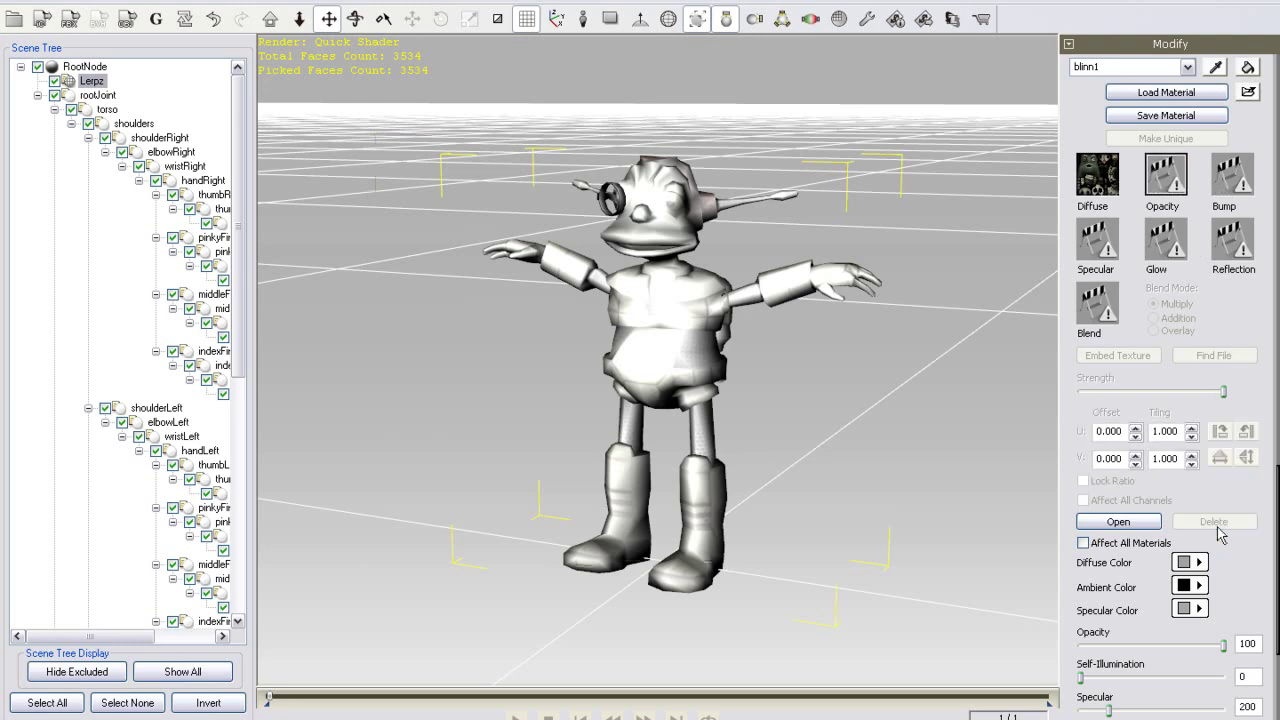
Load the FbxTemp_0002 image as the bump texture of the Lerpz material.
{"action": "double_click", "coordinate": [1232, 176]}
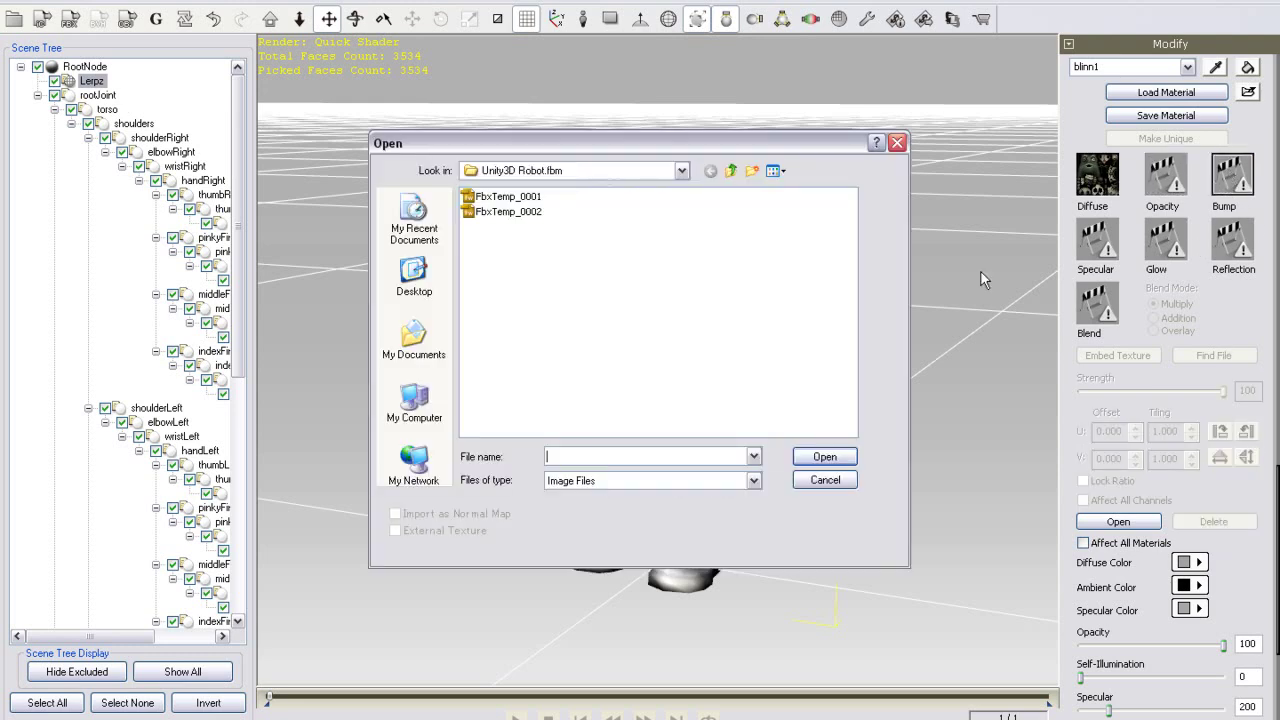
{"action": "left_click", "coordinate": [773, 172]}
{"action": "left_click", "coordinate": [776, 190]}
{"action": "left_click", "coordinate": [648, 260]}
{"action": "left_click", "coordinate": [822, 456]}
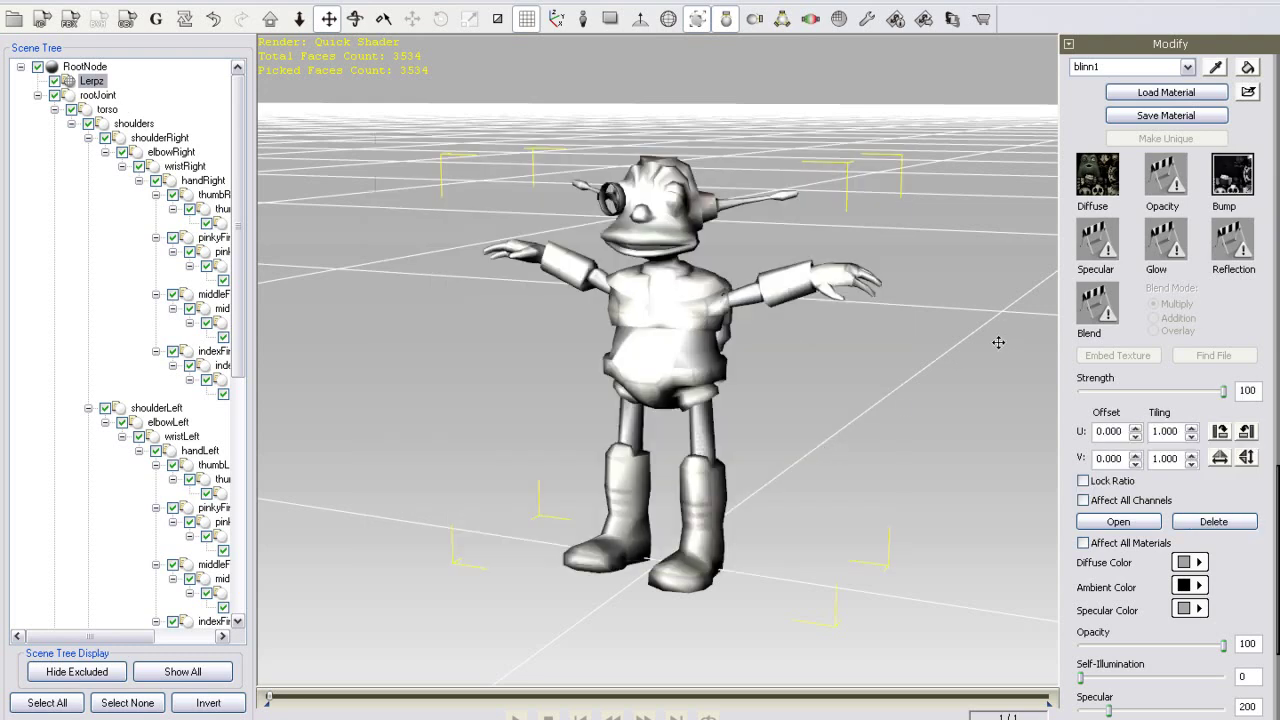
Set the diffuse color of the Lerpz material to white.
{"action": "scroll", "coordinate": [1277, 278], "scroll_direction": "down", "scroll_amount": 5}
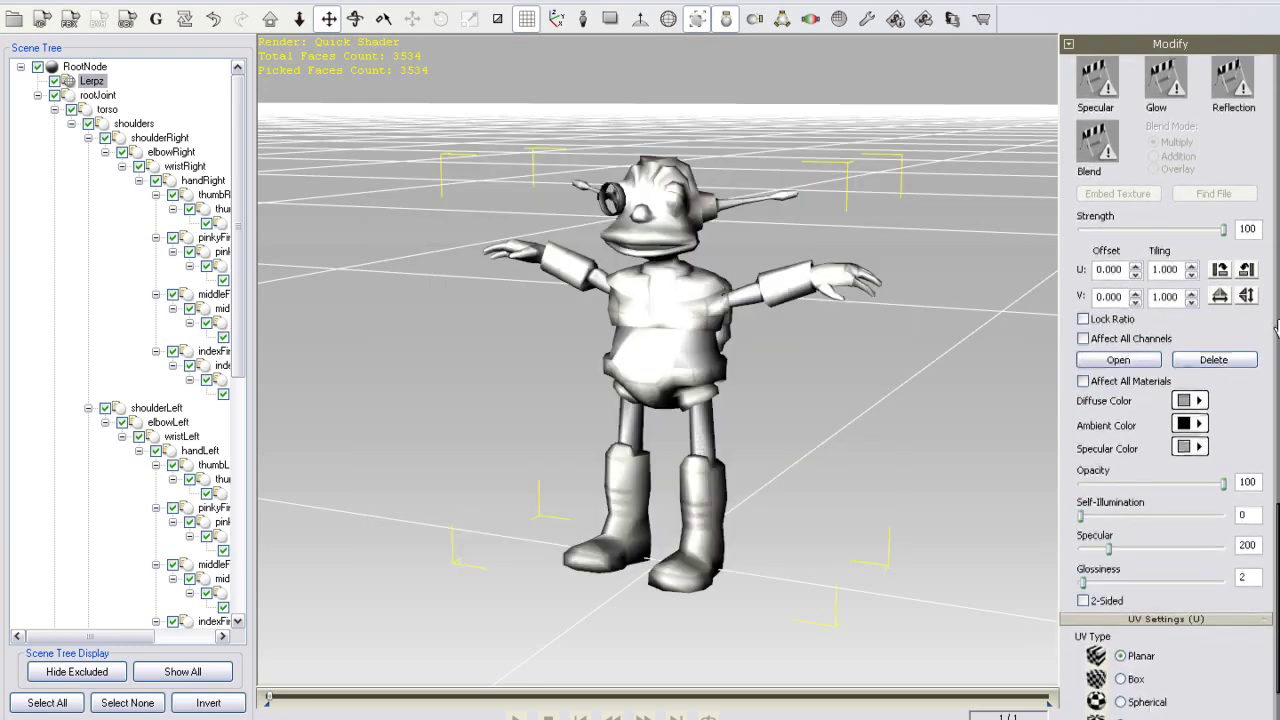
{"action": "left_click", "coordinate": [1197, 422]}
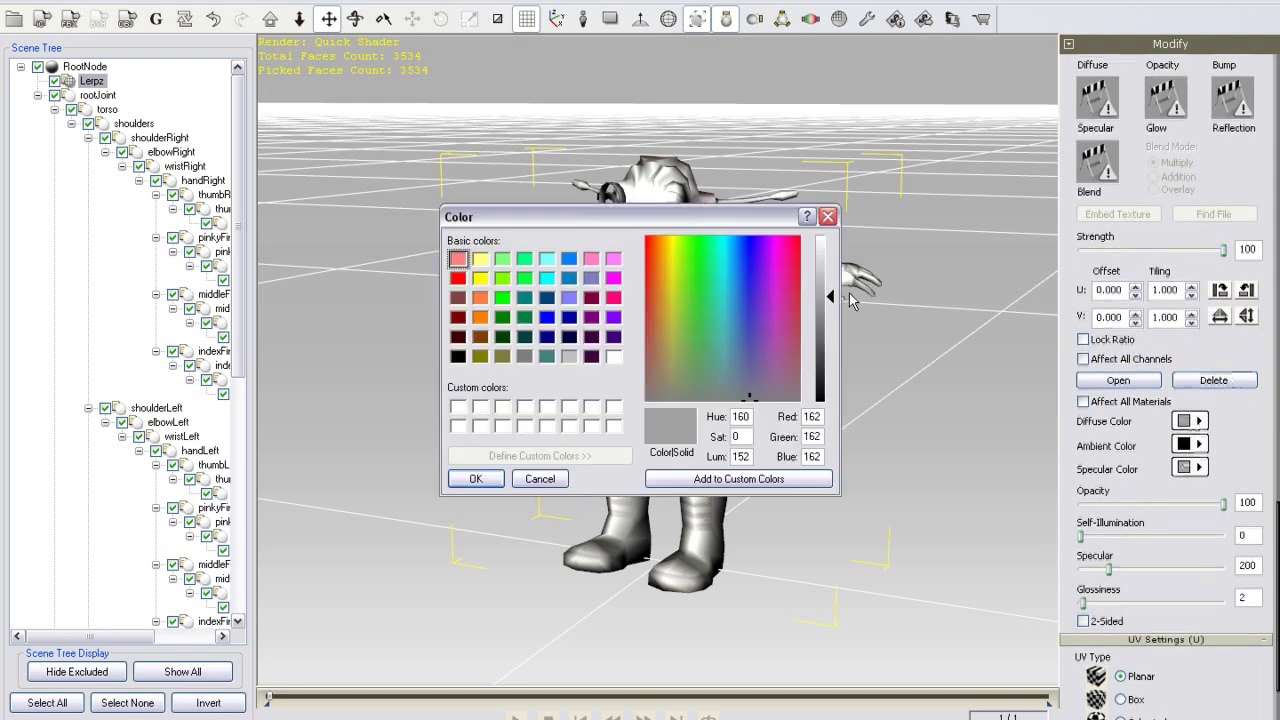
{"action": "left_click_drag", "start_coordinate": [831, 300], "coordinate": [831, 240]}
{"action": "left_click", "coordinate": [477, 480]}
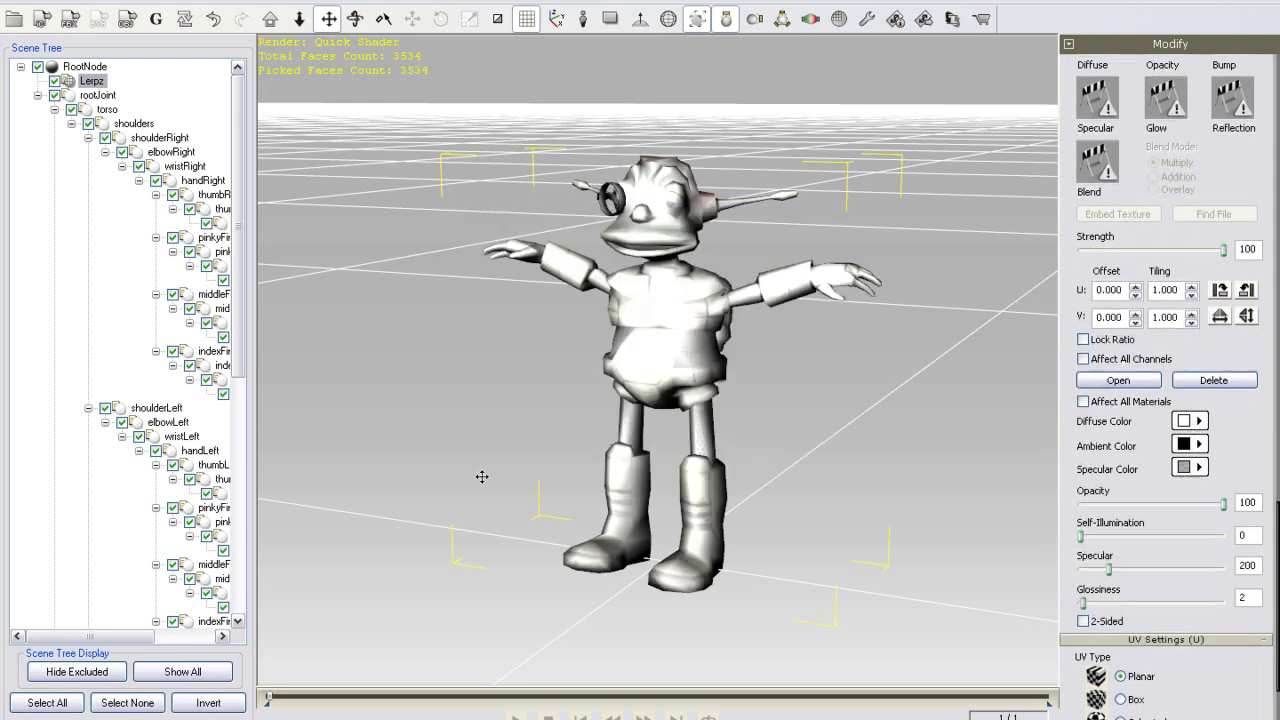
Set the ambient color of the Lerpz material to white.
{"action": "left_click", "coordinate": [1200, 446]}
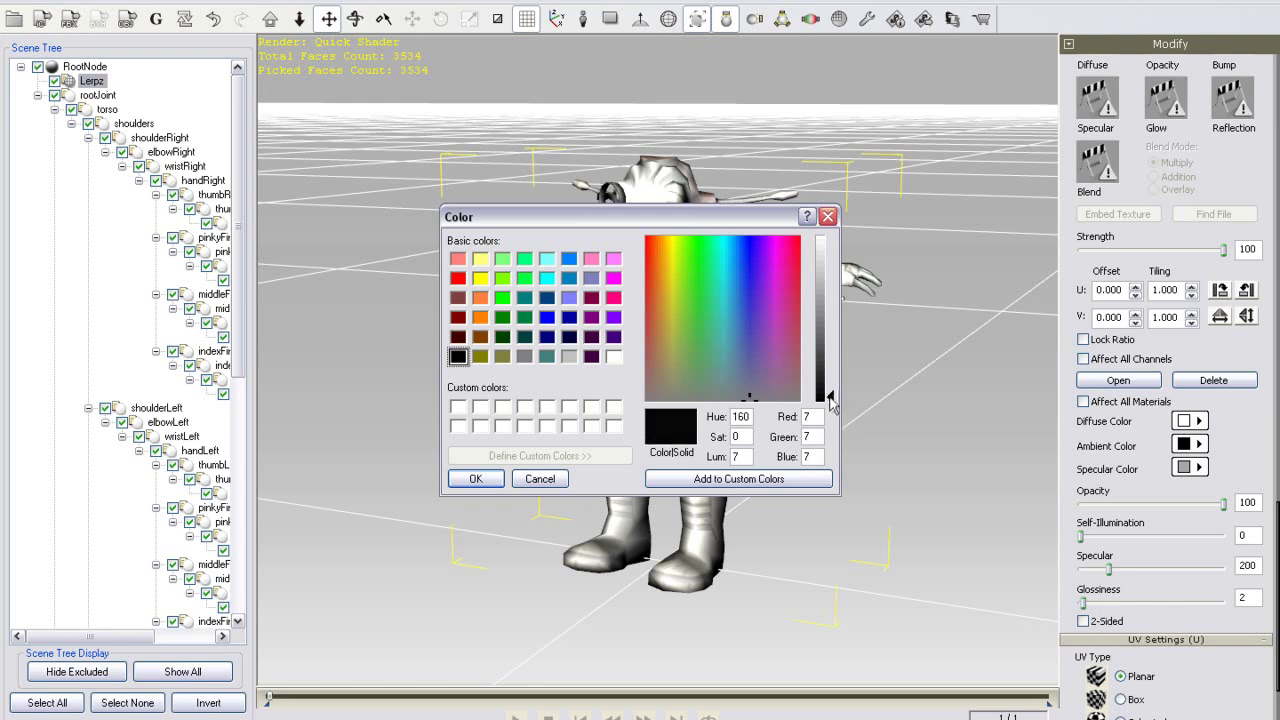
{"action": "left_click_drag", "start_coordinate": [831, 400], "coordinate": [834, 240]}
{"action": "left_click", "coordinate": [477, 479]}
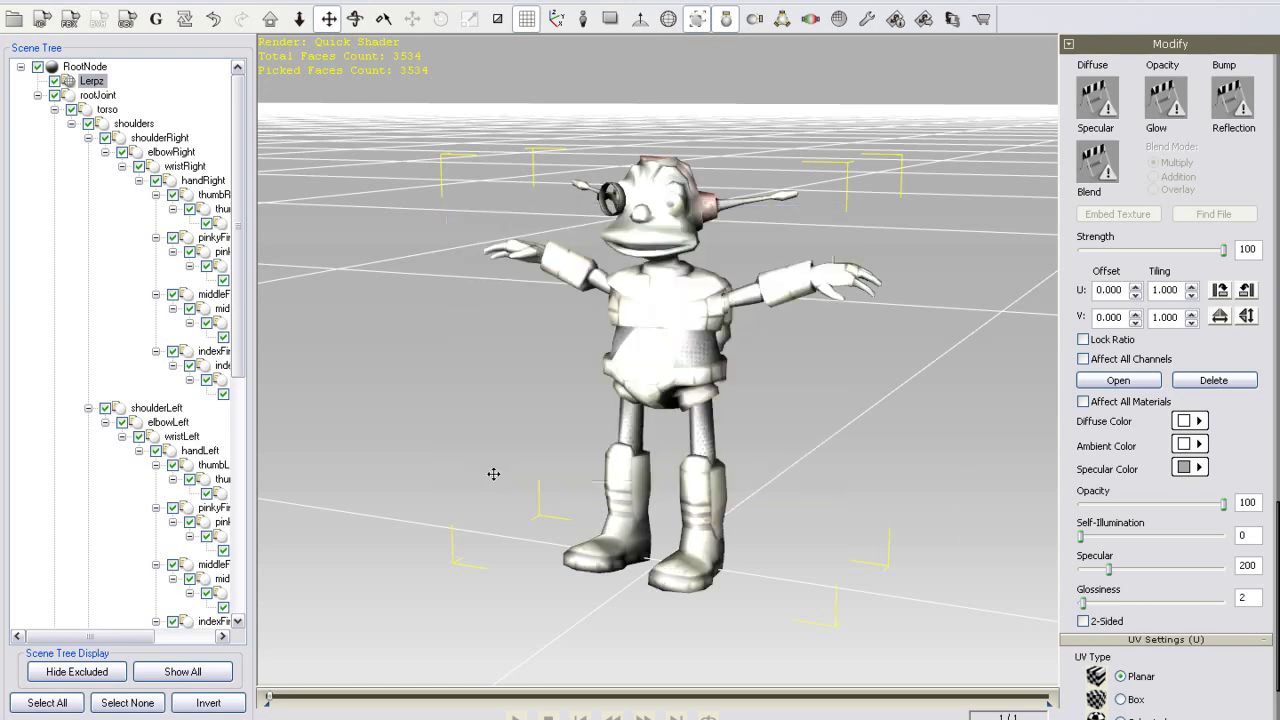
Set the specular color of the Lerpz material to white.
{"action": "left_click", "coordinate": [1200, 468]}
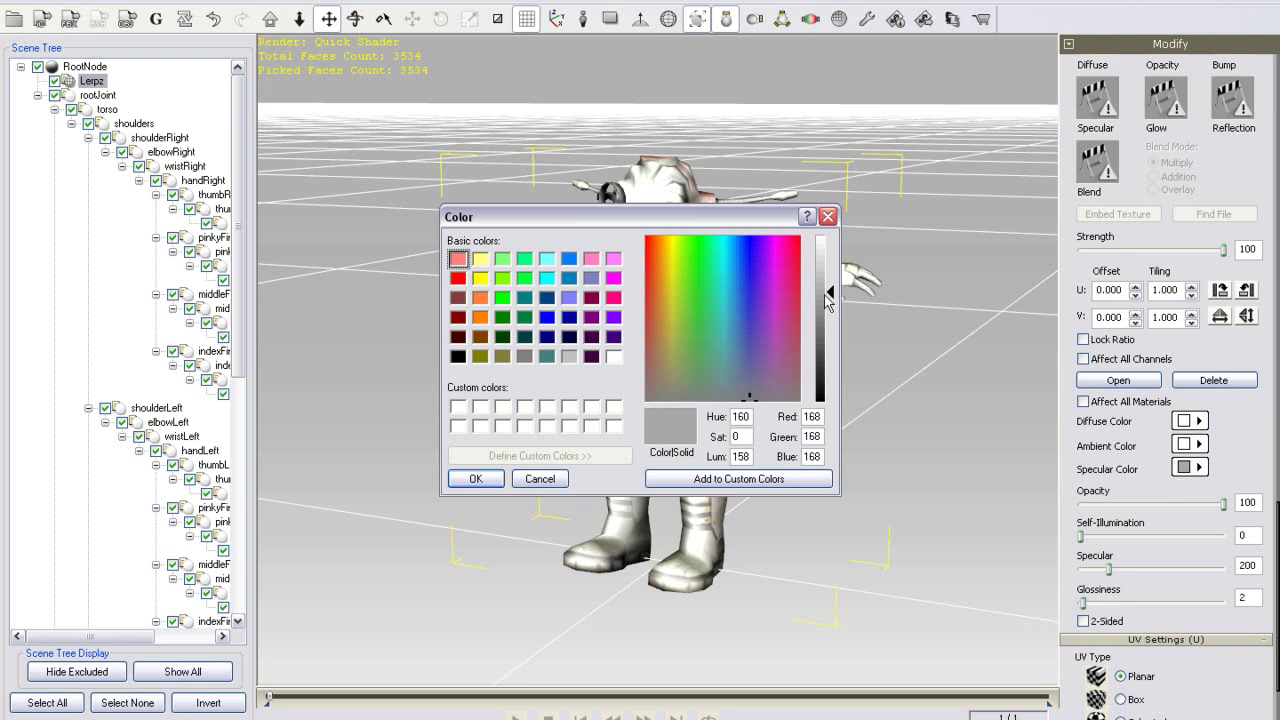
{"action": "left_click_drag", "start_coordinate": [831, 292], "coordinate": [836, 242]}
{"action": "left_click", "coordinate": [477, 479]}
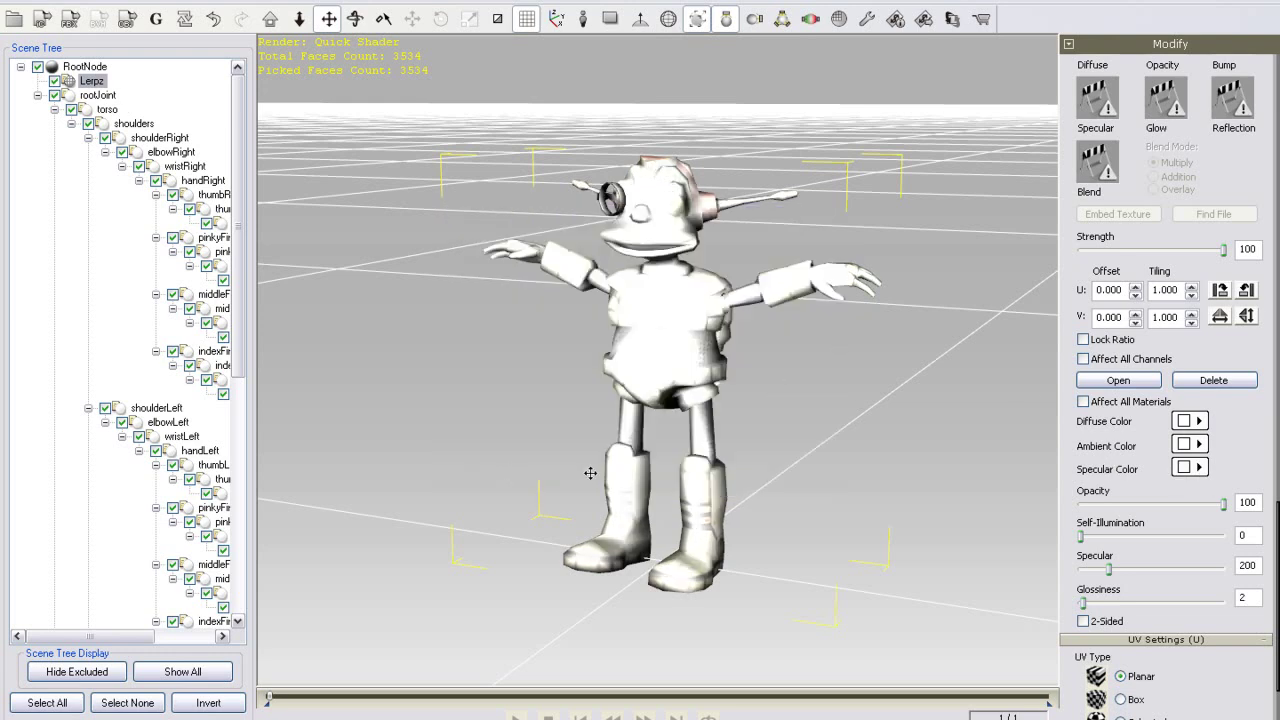
Set the Lerpz material's self-illumination to 100 and its specular value to 37.
{"action": "left_click_drag", "start_coordinate": [1276, 262], "coordinate": [1274, 318]}
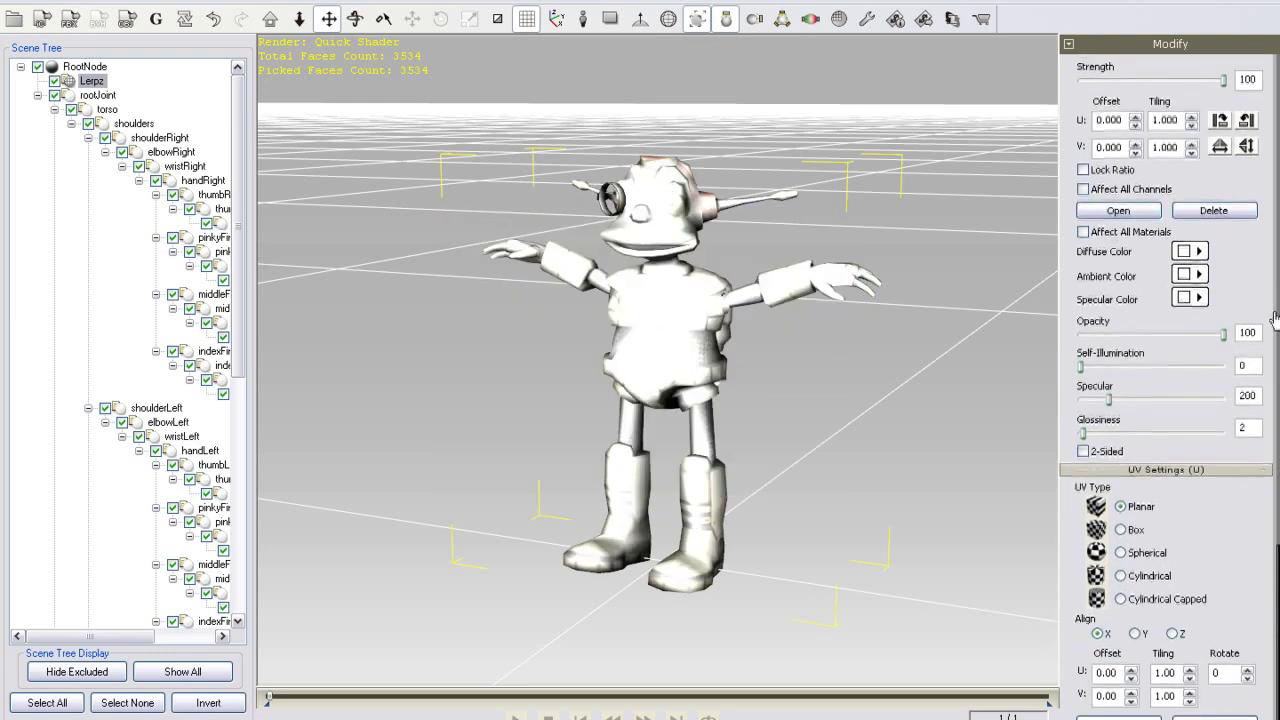
{"action": "left_click_drag", "start_coordinate": [1081, 368], "coordinate": [1246, 365]}
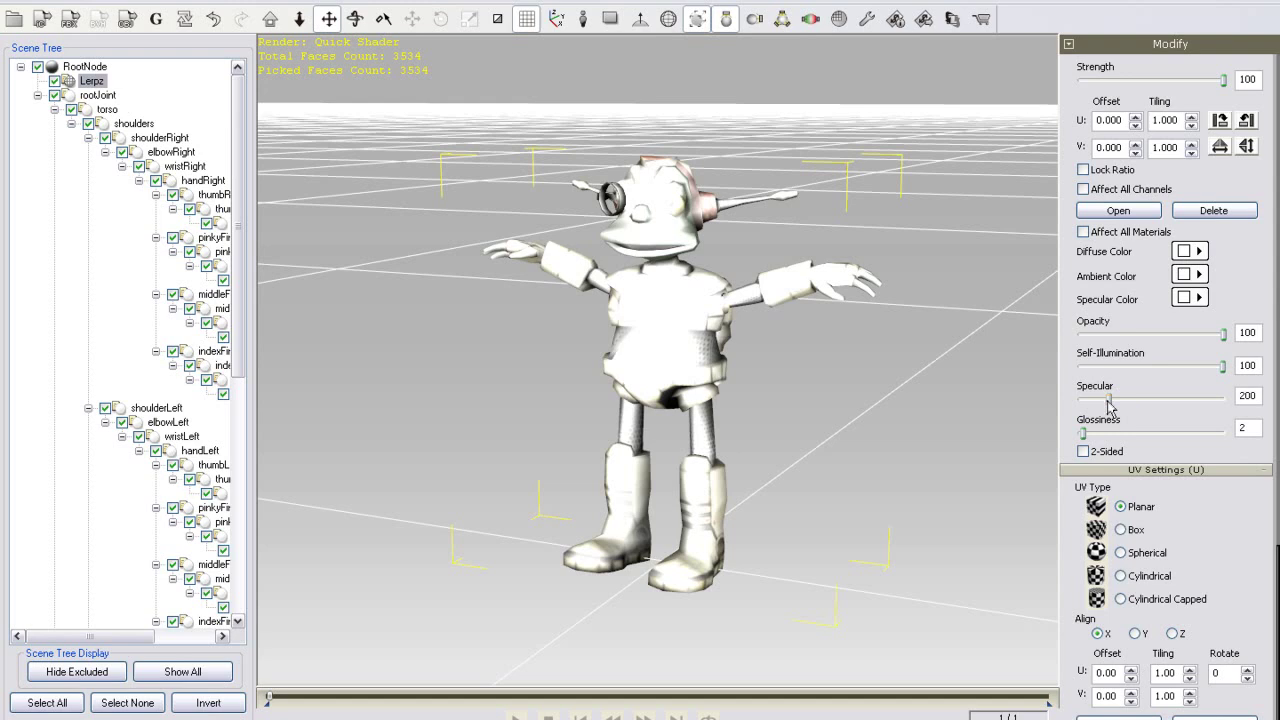
{"action": "left_click_drag", "start_coordinate": [1110, 400], "coordinate": [1086, 402]}
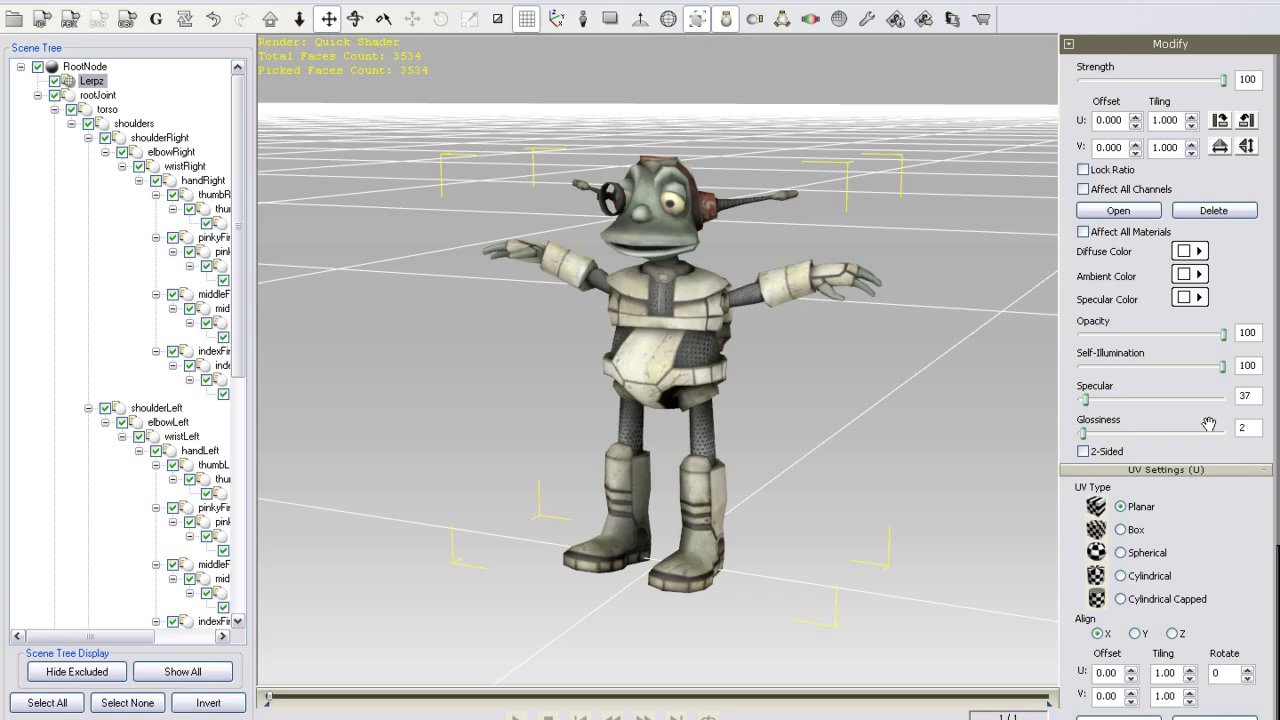
{"action": "left_click_drag", "start_coordinate": [875, 382], "coordinate": [720, 390]}
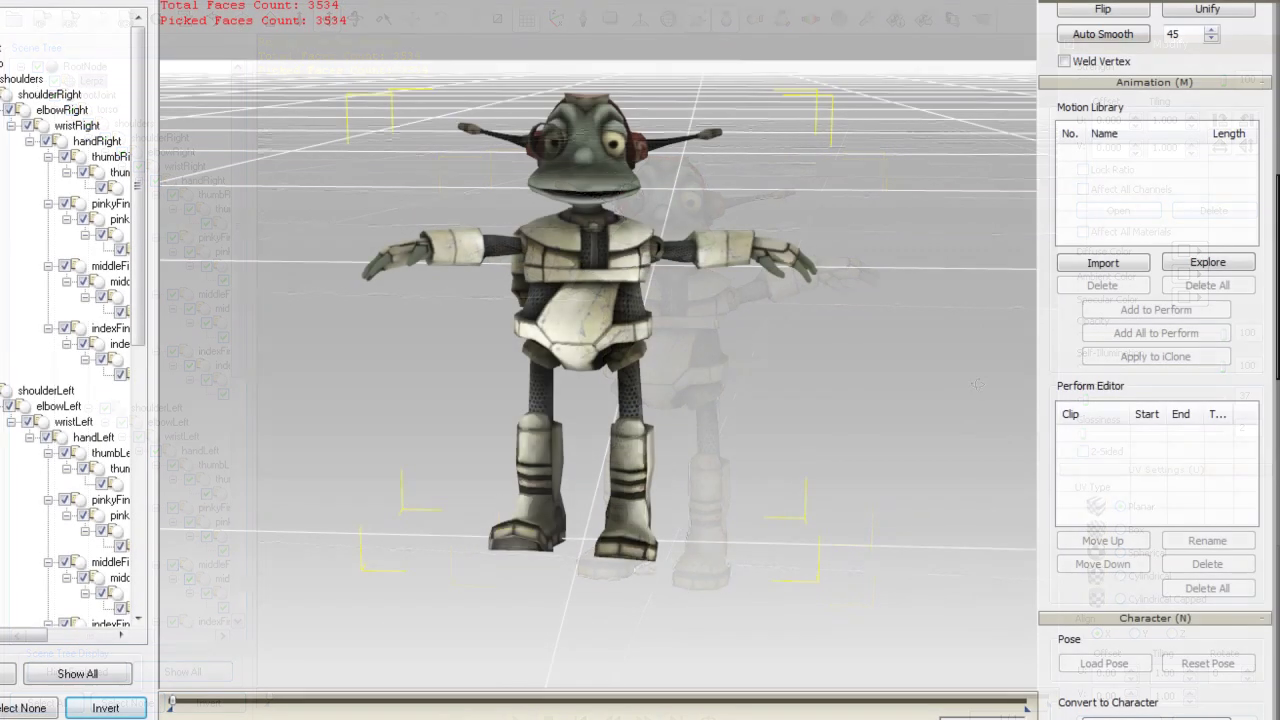
Start a non-standard character conversion for Lerpz and map the hip to the pelvis bone and the spine to the lower torso bone.
{"action": "scroll", "coordinate": [1130, 640], "scroll_direction": "down", "scroll_amount": 3}
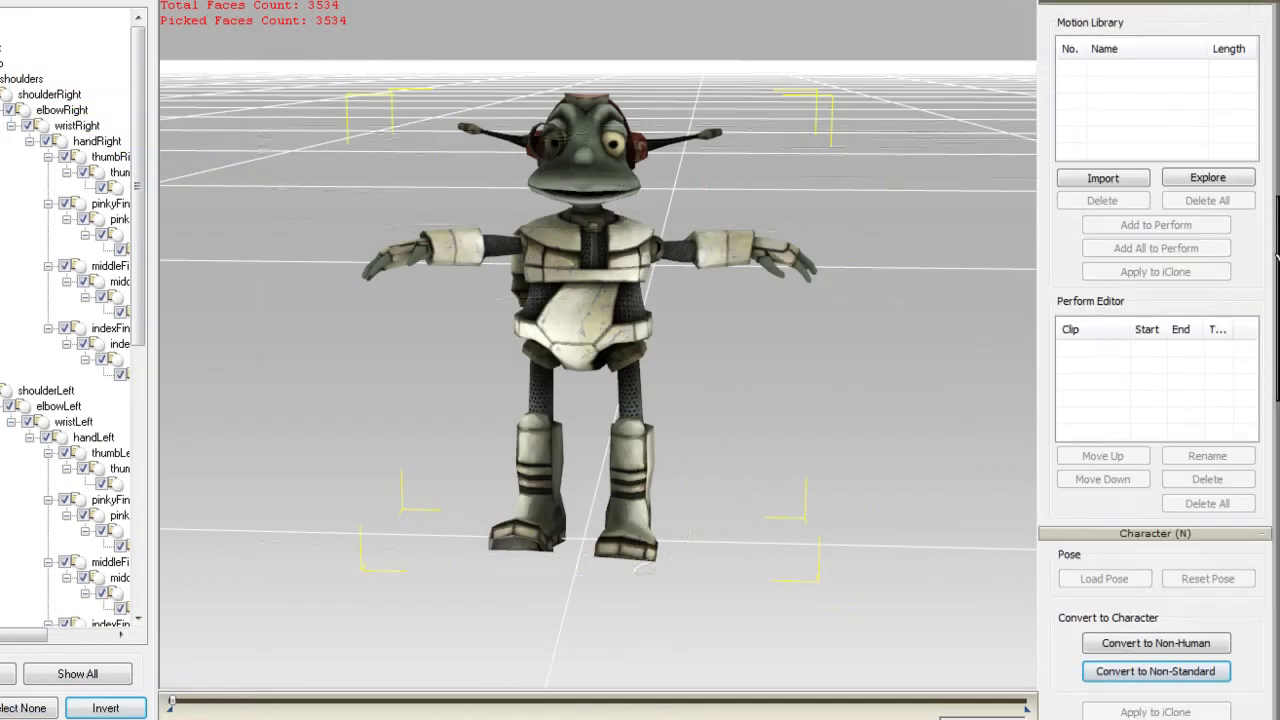
{"action": "left_click", "coordinate": [1127, 664]}
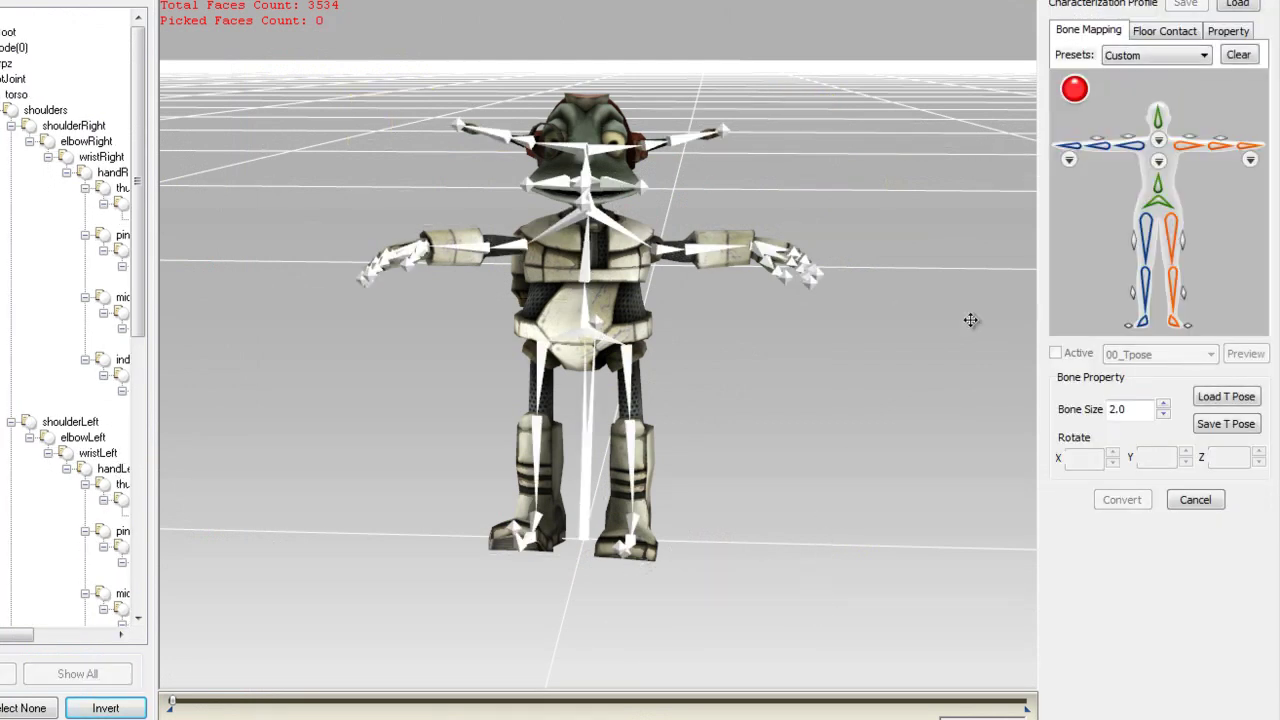
{"action": "left_click", "coordinate": [1155, 206]}
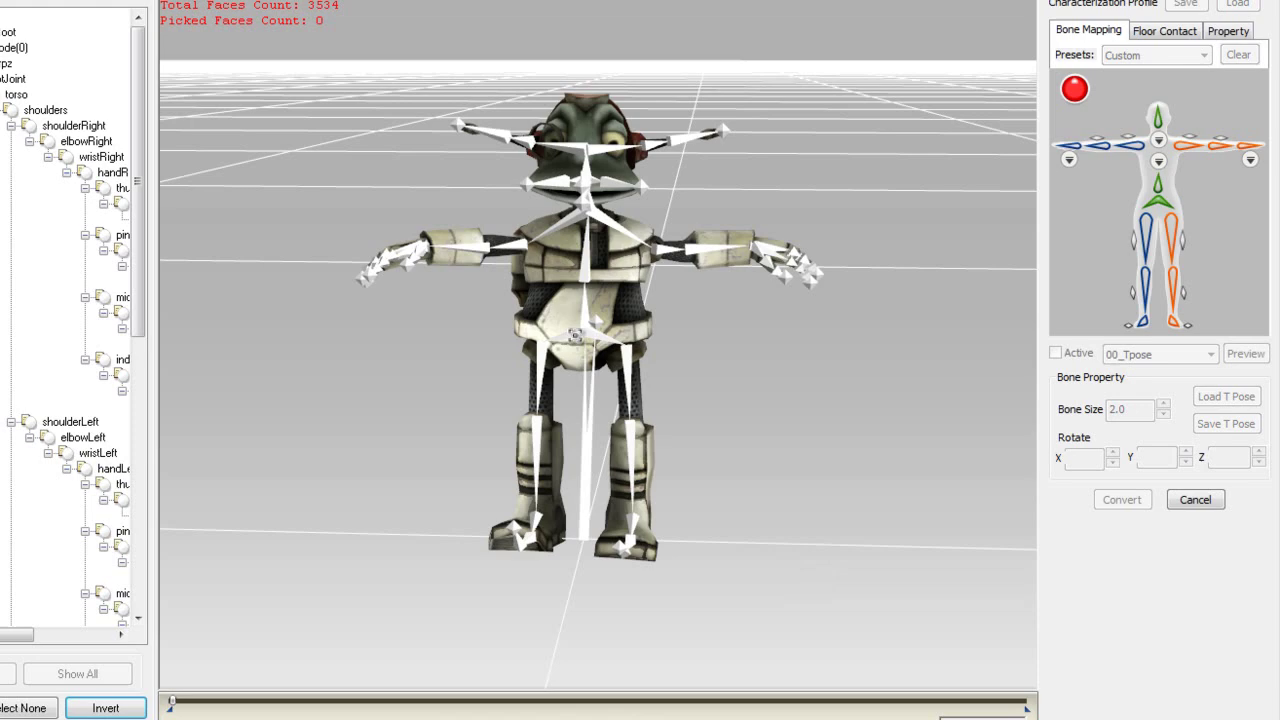
{"action": "left_click", "coordinate": [584, 334]}
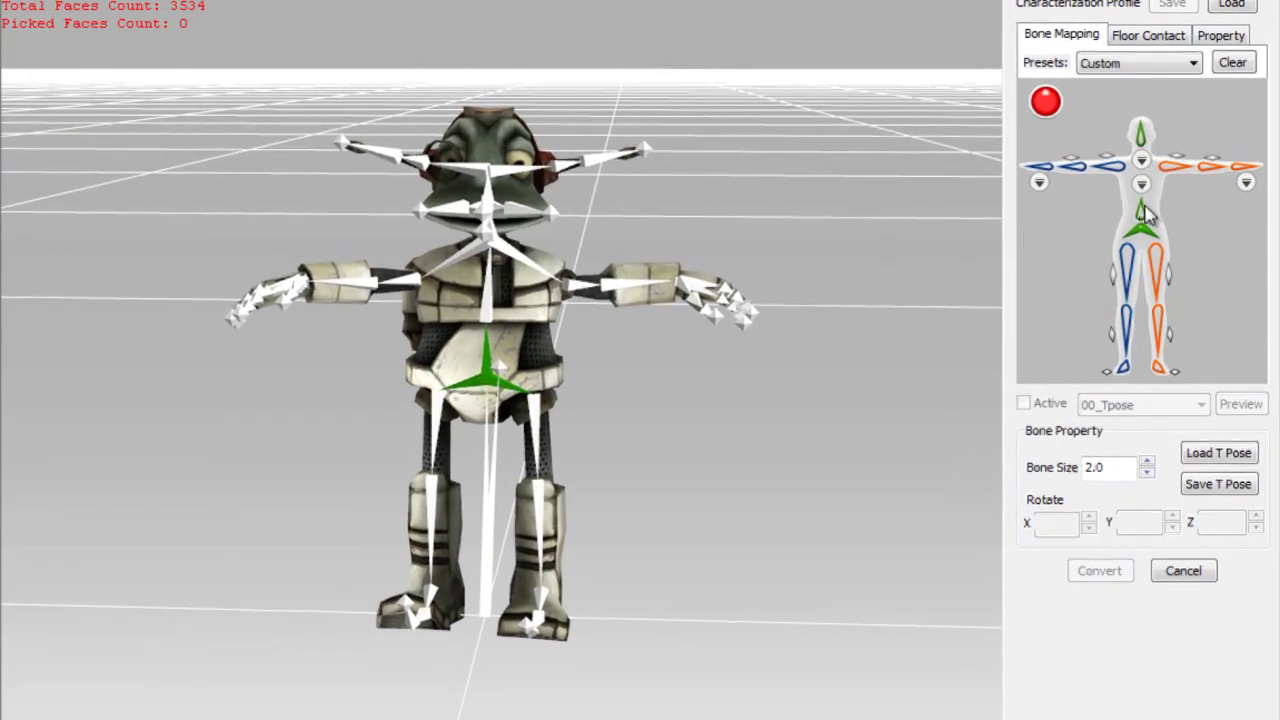
{"action": "left_click", "coordinate": [1146, 212]}
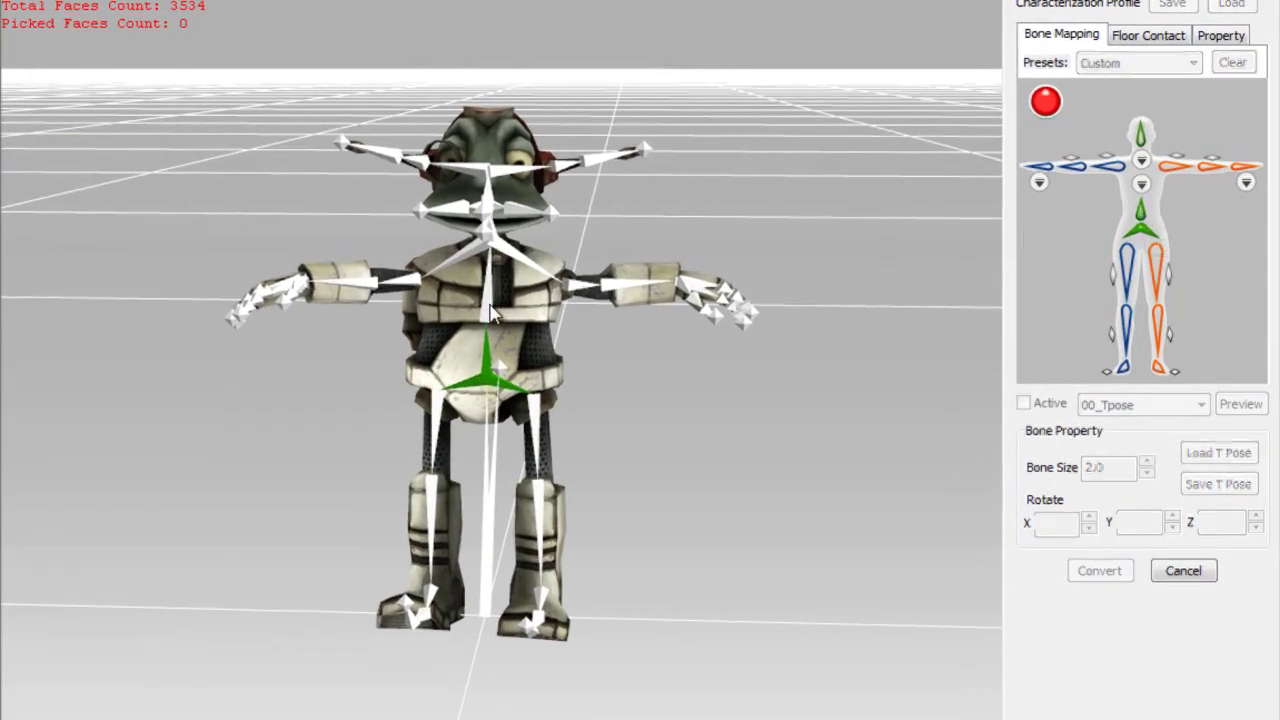
{"action": "left_click", "coordinate": [490, 313]}
Map the lowest bone of the expanded neck chain to the shoulder joint bone, and the head to the head bone.
{"action": "left_click", "coordinate": [1147, 173]}
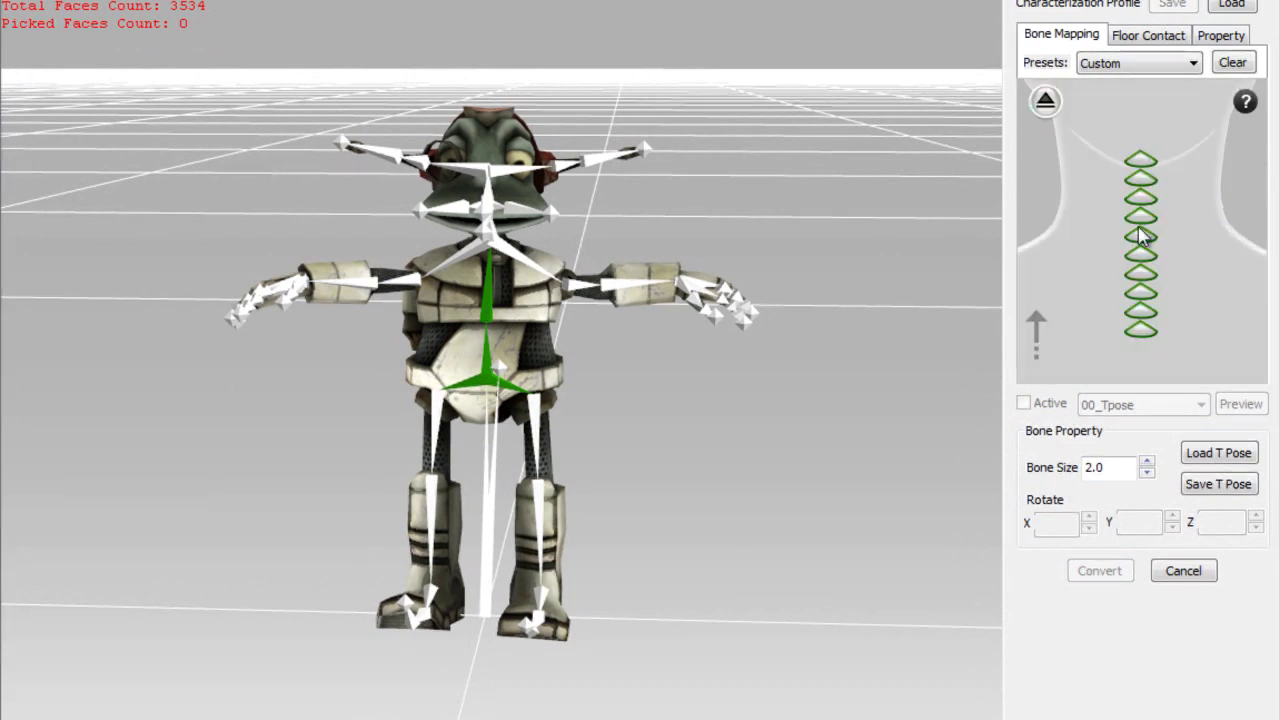
{"action": "left_click", "coordinate": [1142, 333]}
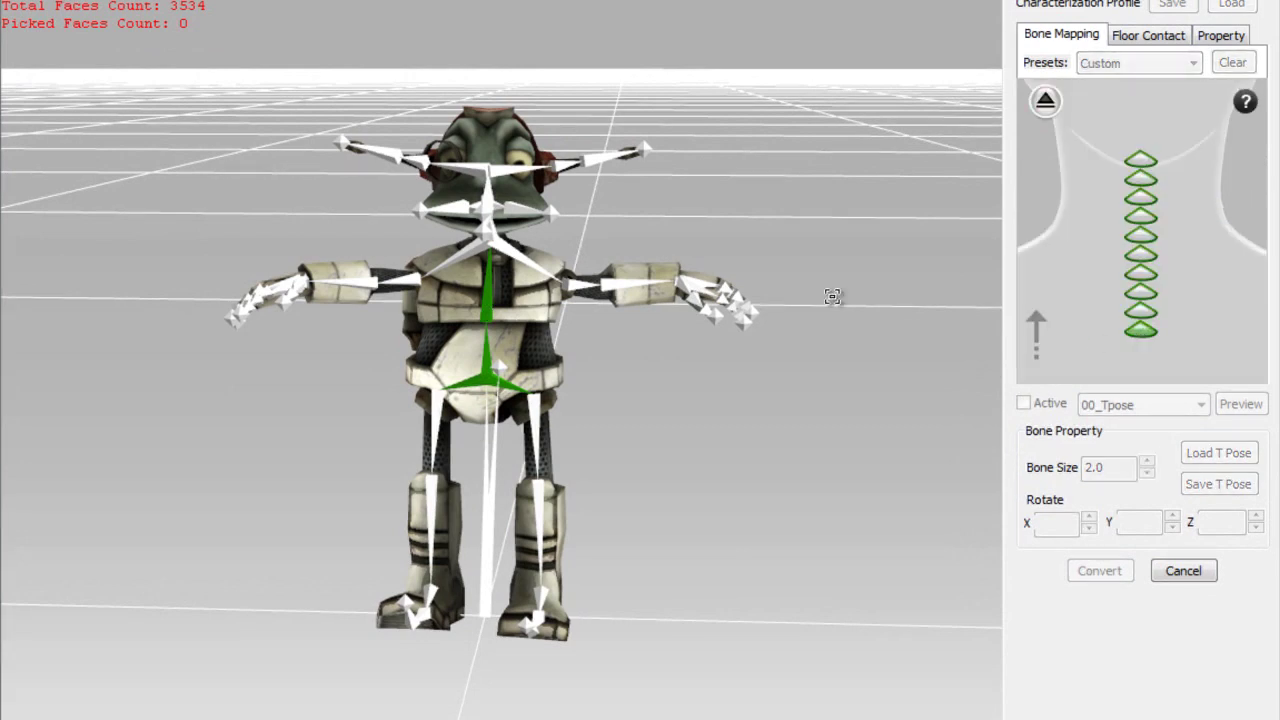
{"action": "left_click", "coordinate": [502, 249]}
{"action": "left_click", "coordinate": [1045, 101]}
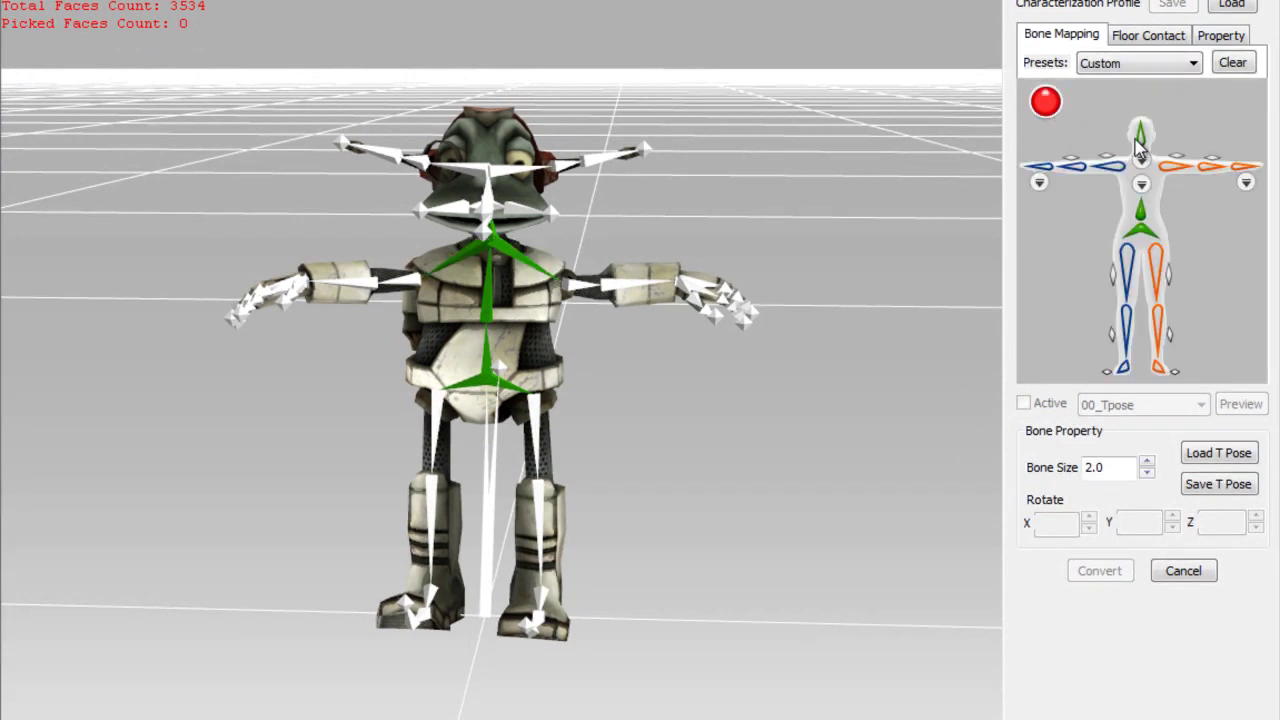
{"action": "left_click", "coordinate": [1143, 145]}
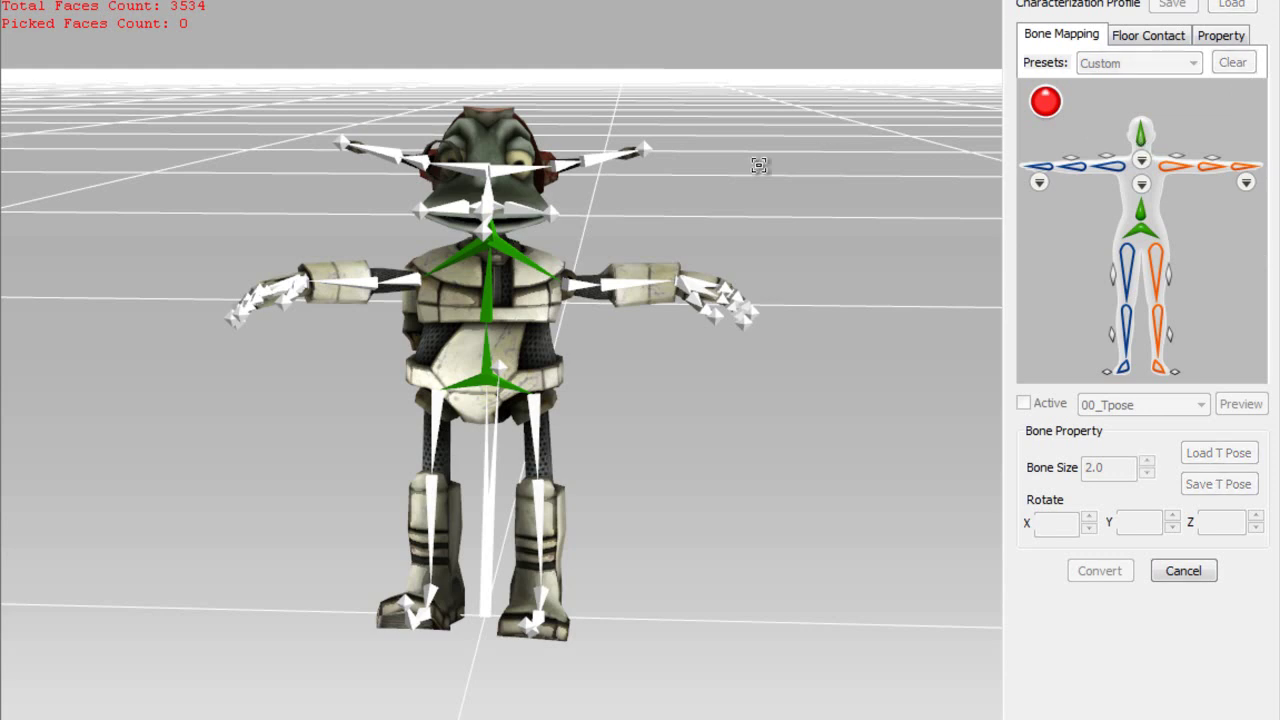
{"action": "left_click", "coordinate": [487, 186]}
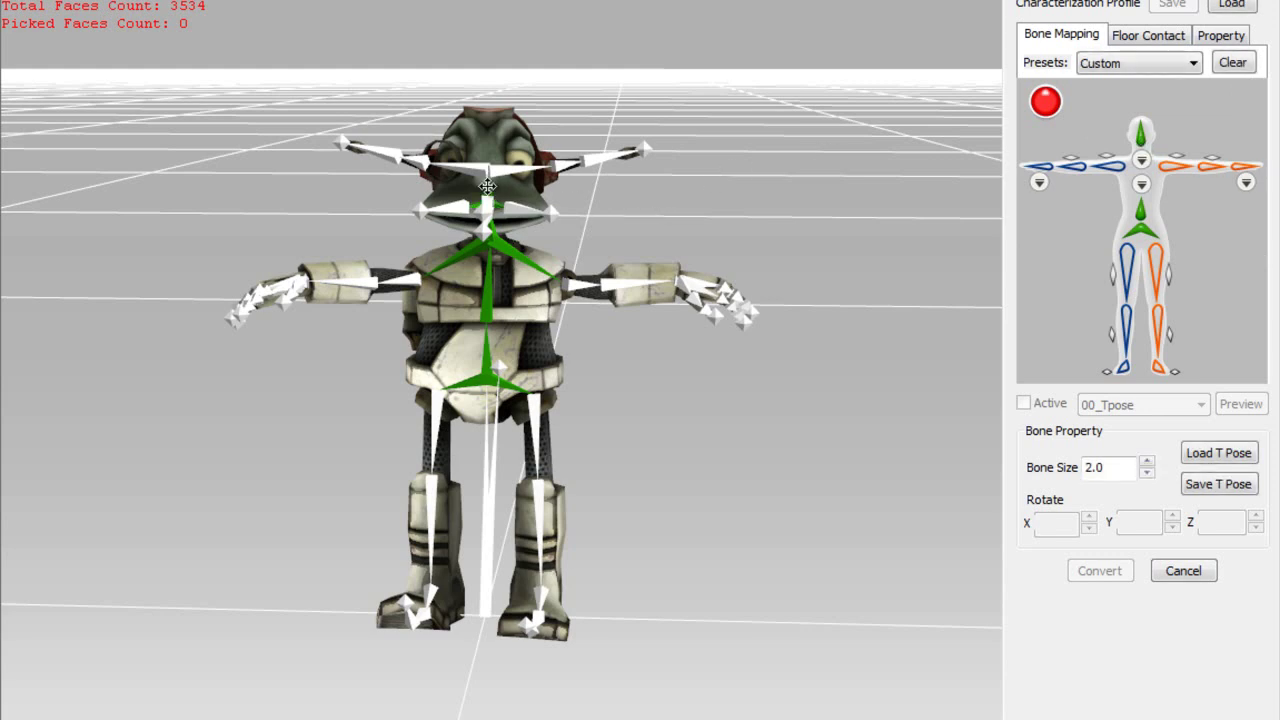
Map the left upper arm, forearm and hand to the matching bones of the robot's left arm.
{"action": "left_click", "coordinate": [1178, 168]}
{"action": "left_click", "coordinate": [580, 284]}
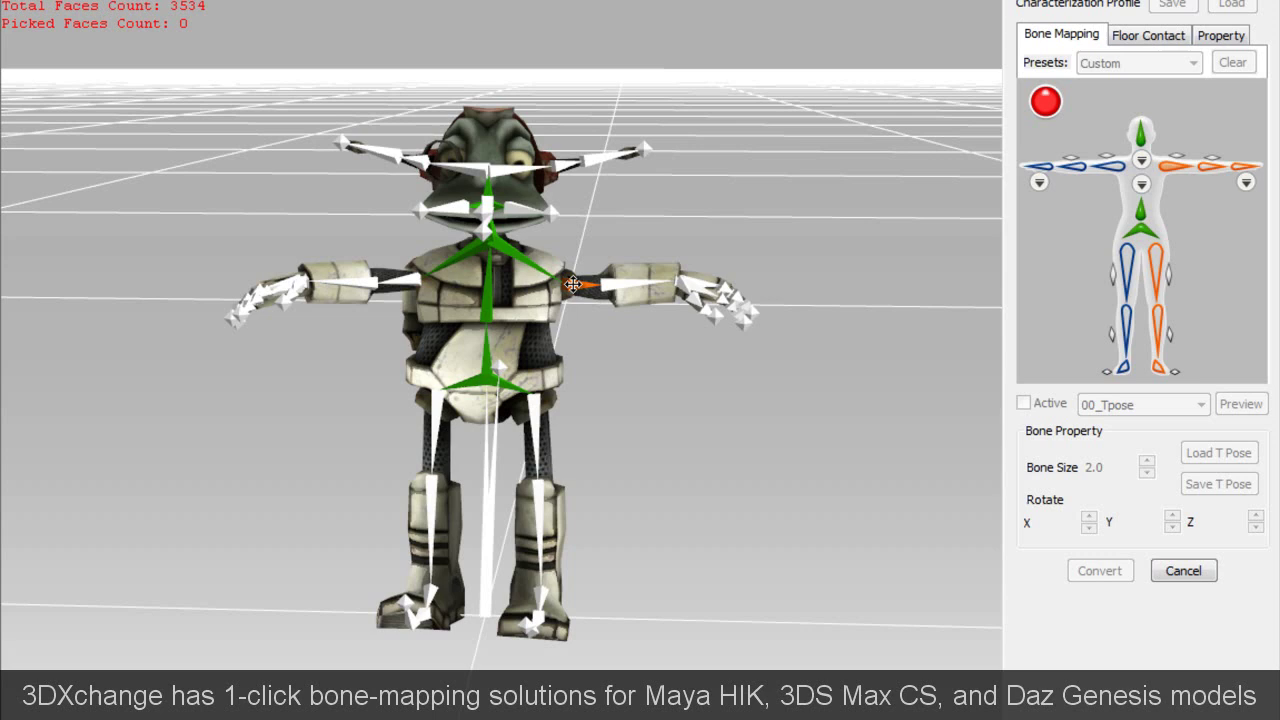
{"action": "left_click", "coordinate": [1212, 172]}
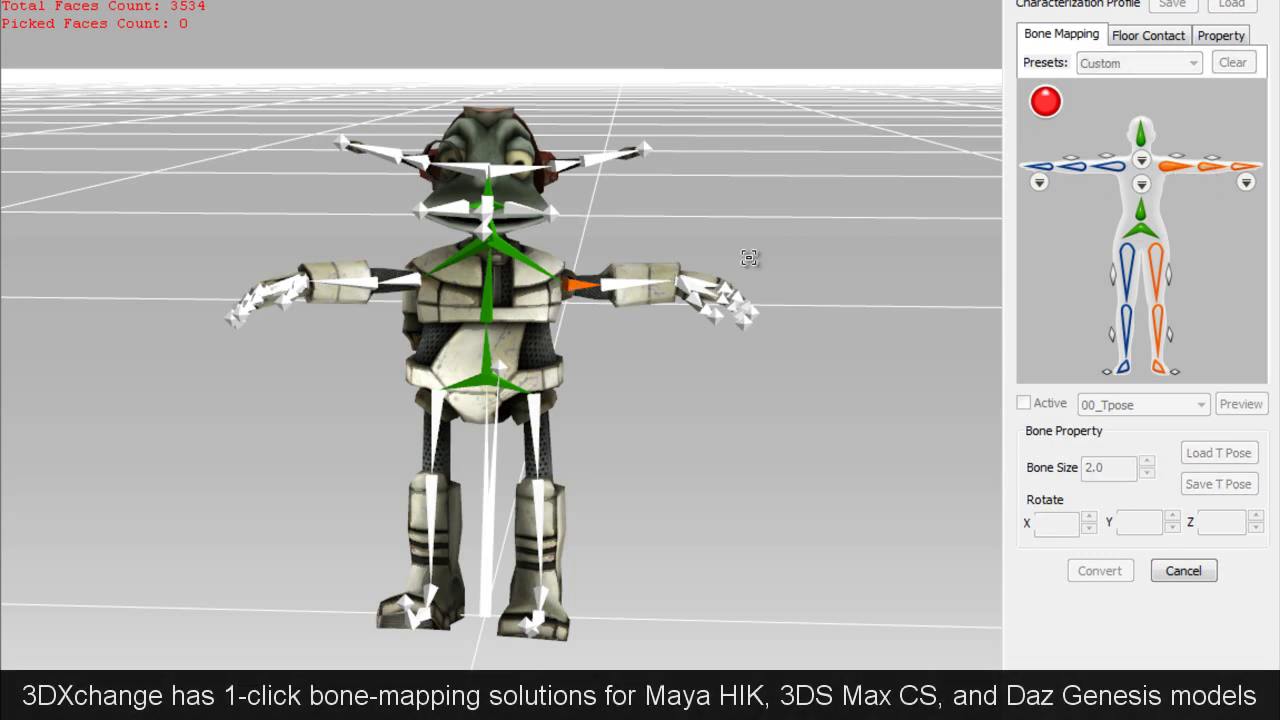
{"action": "left_click", "coordinate": [615, 284]}
{"action": "left_click", "coordinate": [1245, 170]}
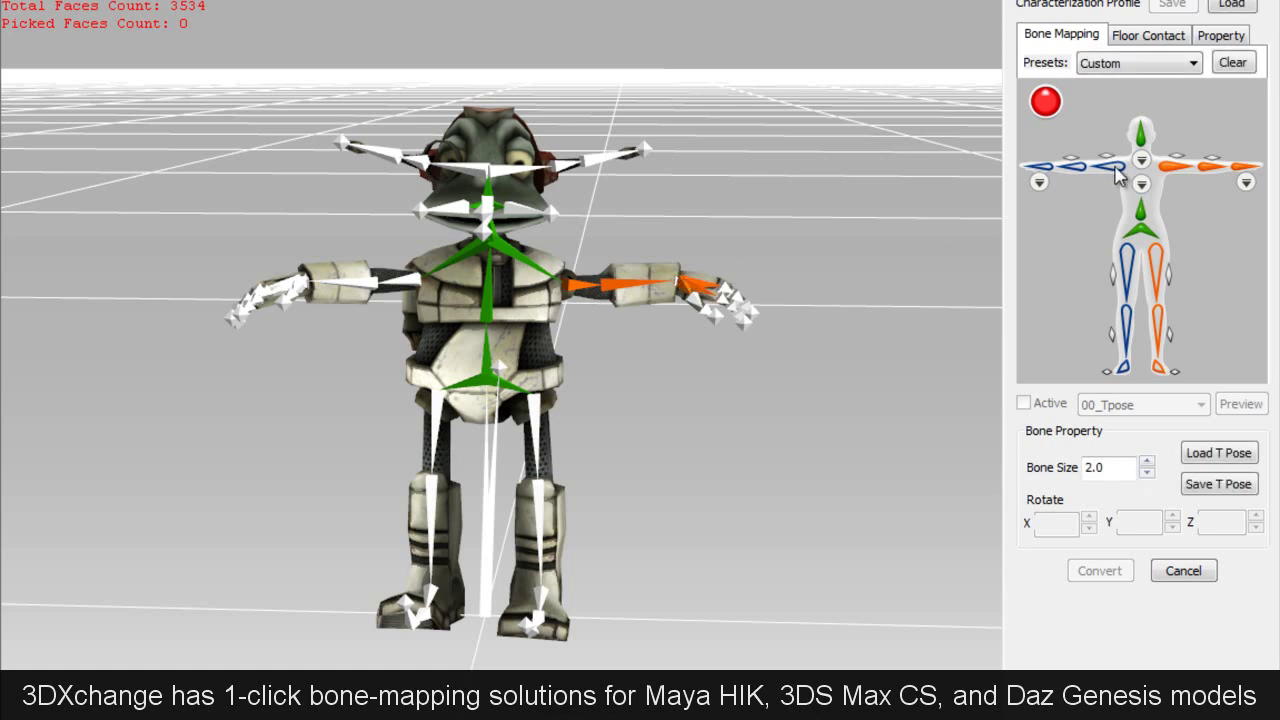
{"action": "left_click", "coordinate": [686, 283]}
Map the right upper arm, forearm and hand to the matching bones of the robot's right arm.
{"action": "left_click", "coordinate": [412, 281]}
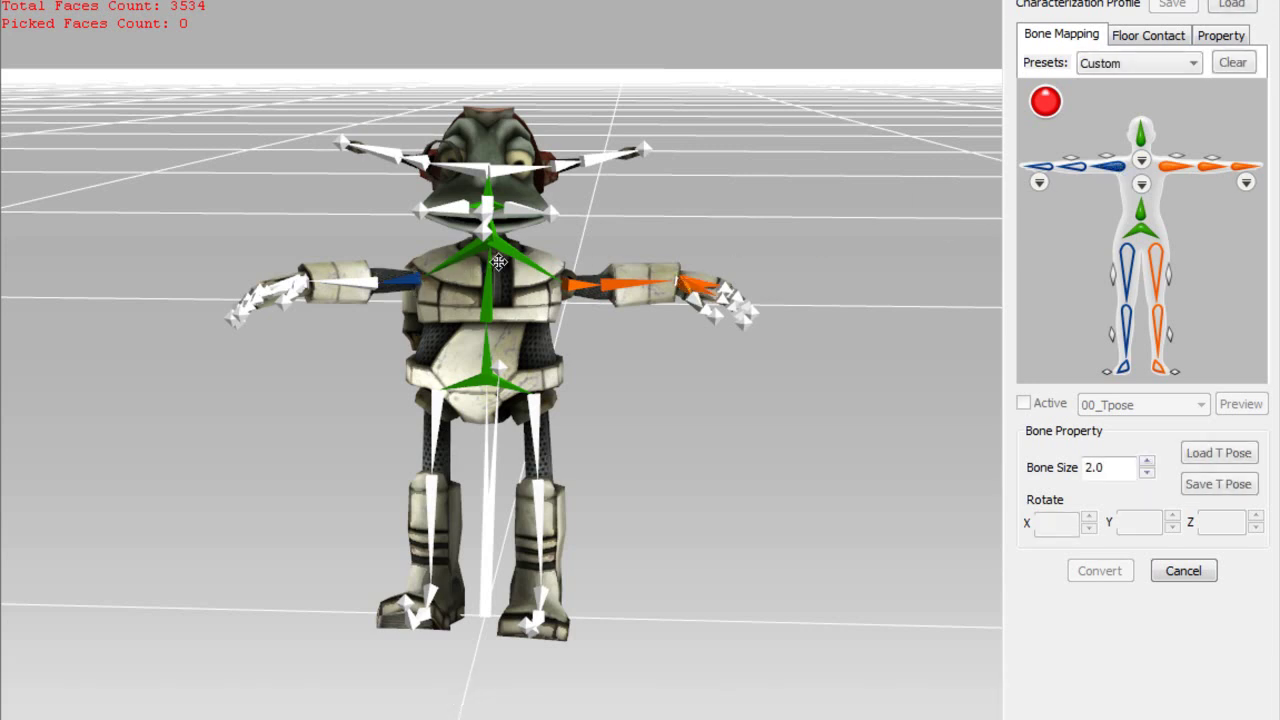
{"action": "left_click", "coordinate": [1083, 171]}
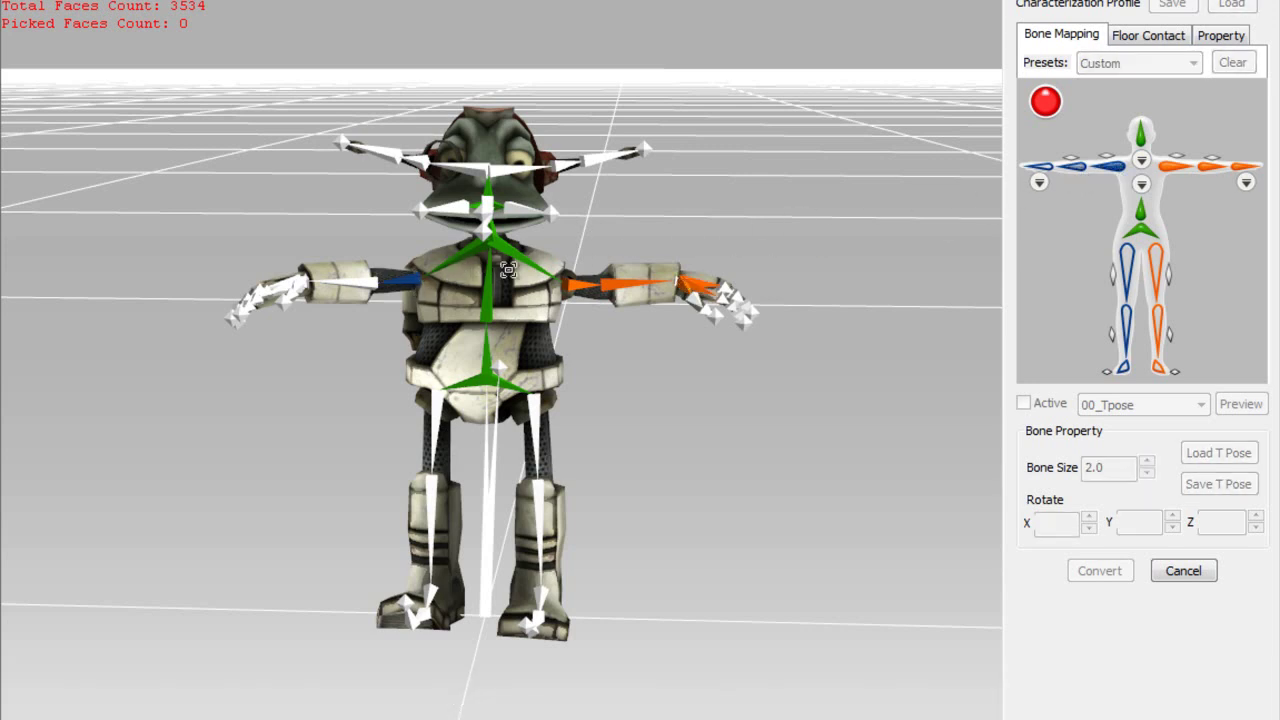
{"action": "left_click", "coordinate": [350, 287]}
{"action": "left_click", "coordinate": [1045, 174]}
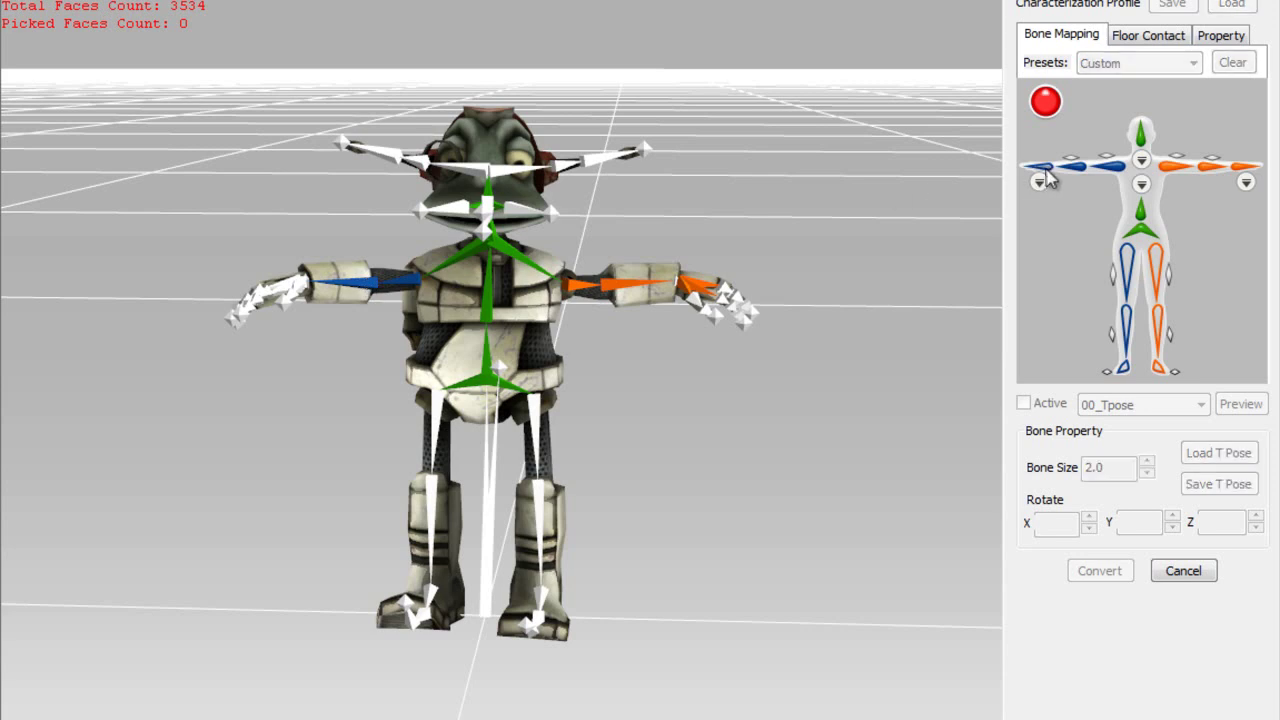
{"action": "left_click", "coordinate": [283, 281]}
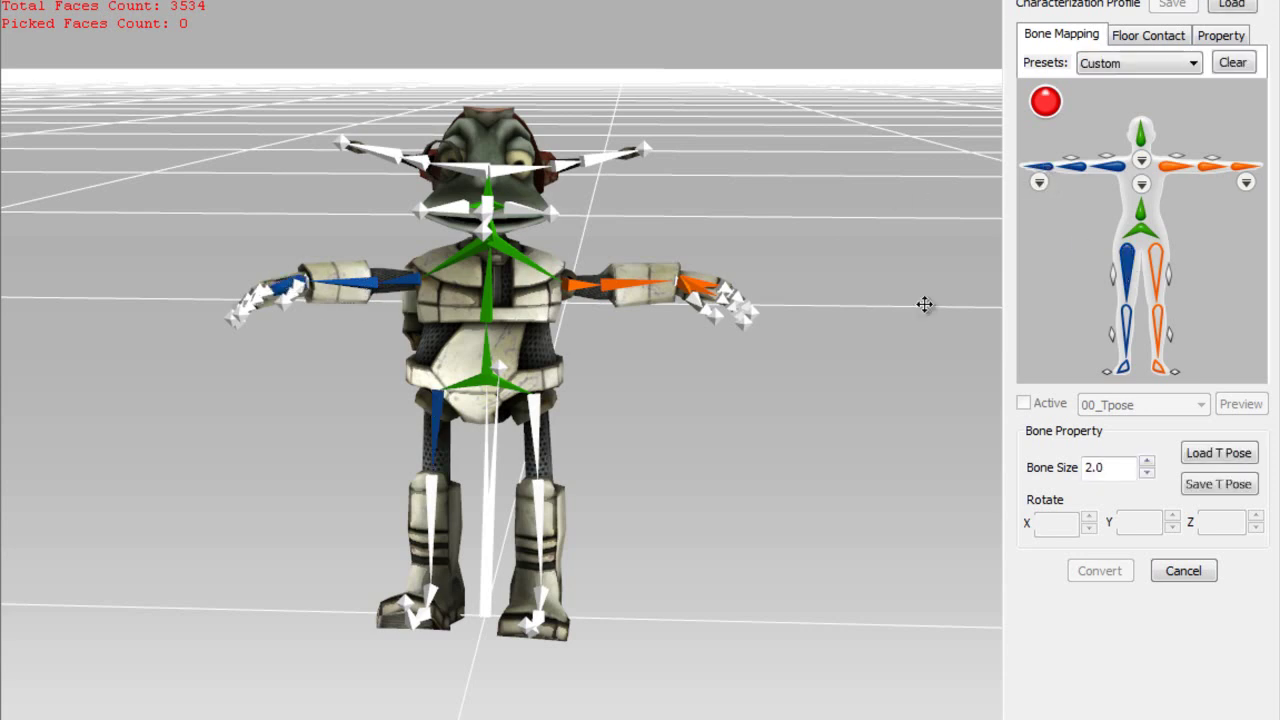
Map the thigh, calf and foot bones of both robot legs.
{"action": "left_click", "coordinate": [1128, 370]}
{"action": "left_click", "coordinate": [1158, 368]}
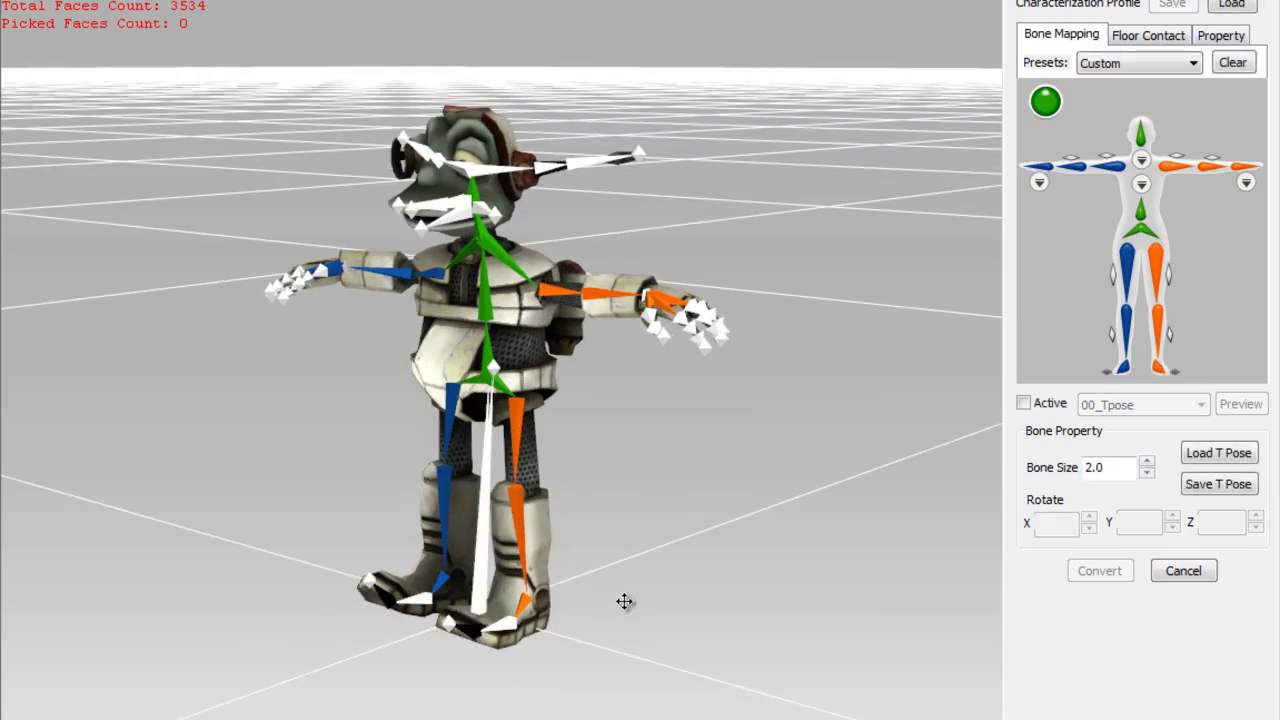
Open the left hand's bone mapping and assign the first two thumb segments to the robot's thumb bones.
{"action": "left_click", "coordinate": [1246, 184]}
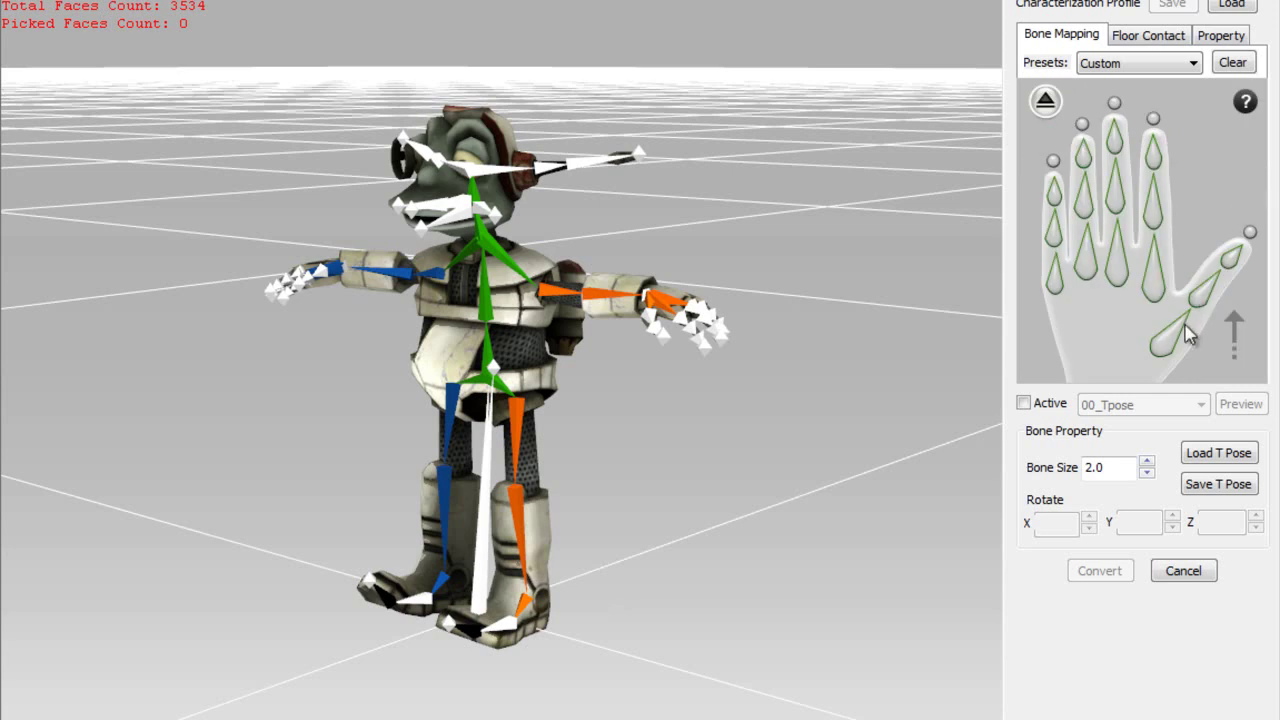
{"action": "left_click", "coordinate": [1167, 346]}
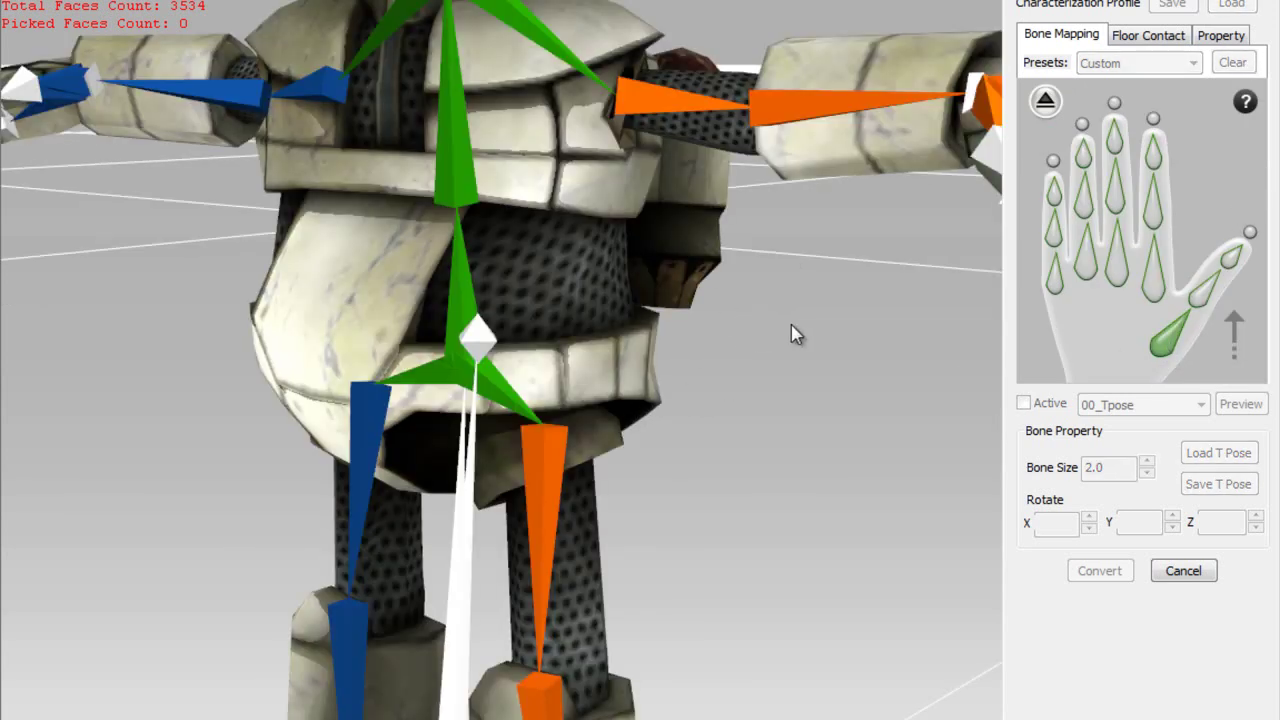
{"action": "left_click", "coordinate": [988, 150]}
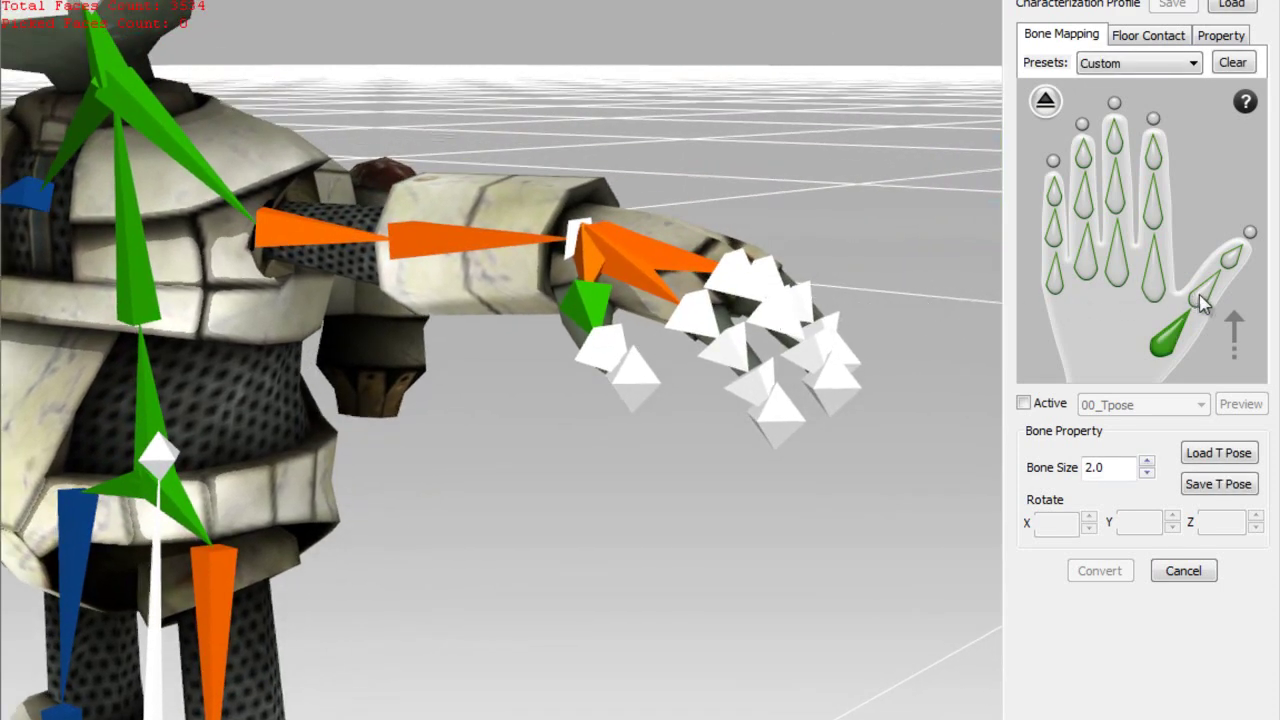
{"action": "left_click", "coordinate": [1203, 303]}
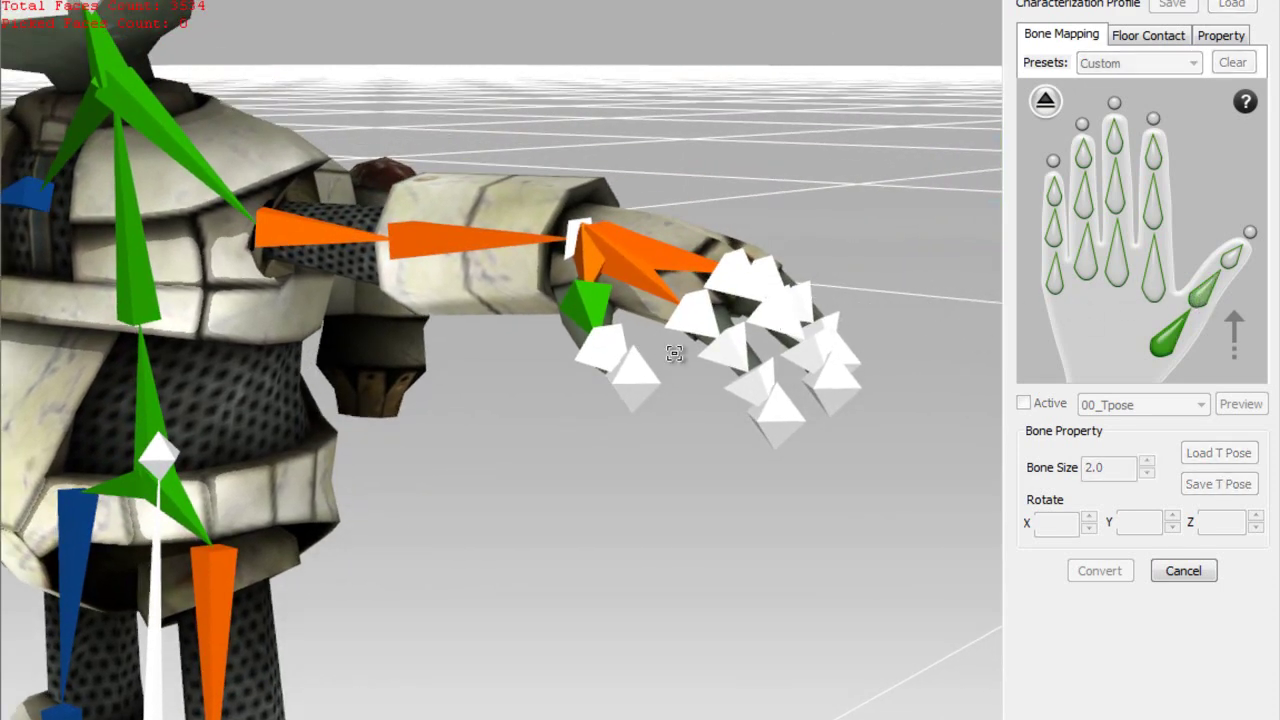
{"action": "left_click", "coordinate": [608, 350]}
Map the three segments each of the left index and middle fingers to the robot's matching finger bones.
{"action": "left_click", "coordinate": [1155, 288]}
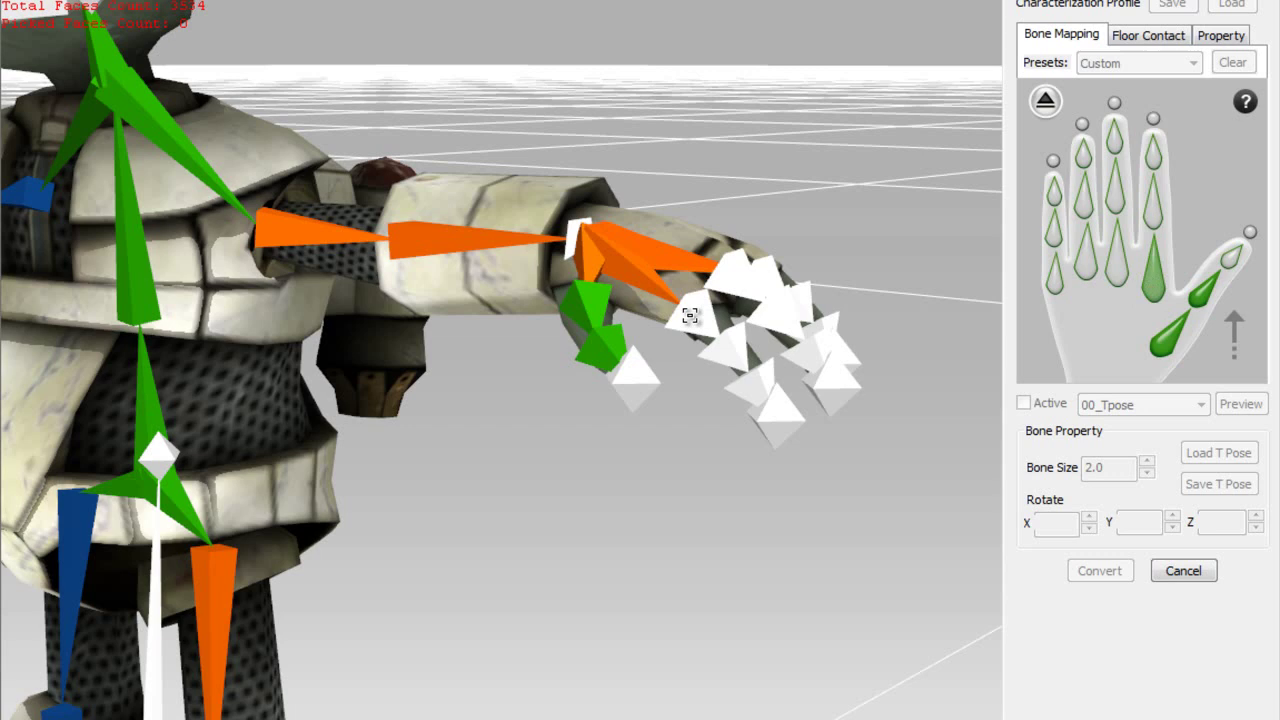
{"action": "left_click", "coordinate": [686, 306]}
{"action": "left_click", "coordinate": [720, 351]}
{"action": "left_click", "coordinate": [755, 395]}
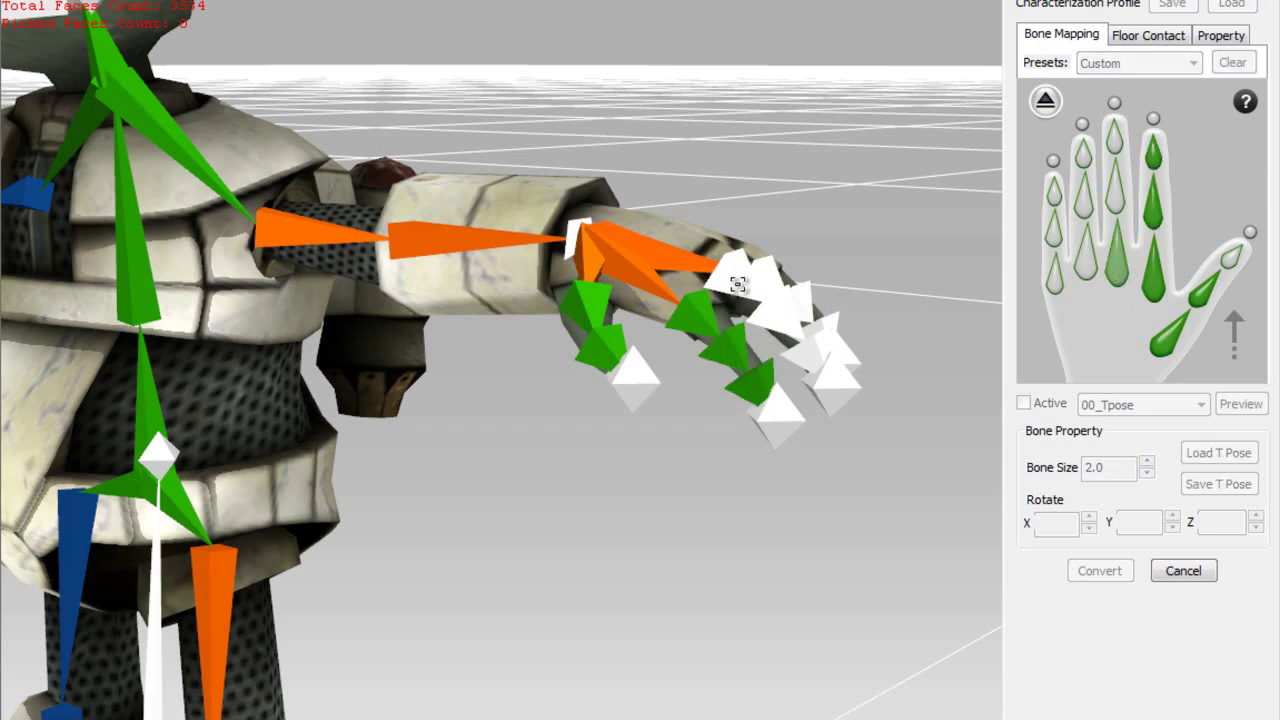
{"action": "left_click", "coordinate": [736, 278]}
{"action": "left_click", "coordinate": [776, 312]}
{"action": "left_click", "coordinate": [812, 350]}
Map the left hand's ring finger segments to the robot's outermost finger bones and return to the full-body diagram.
{"action": "left_click", "coordinate": [767, 276]}
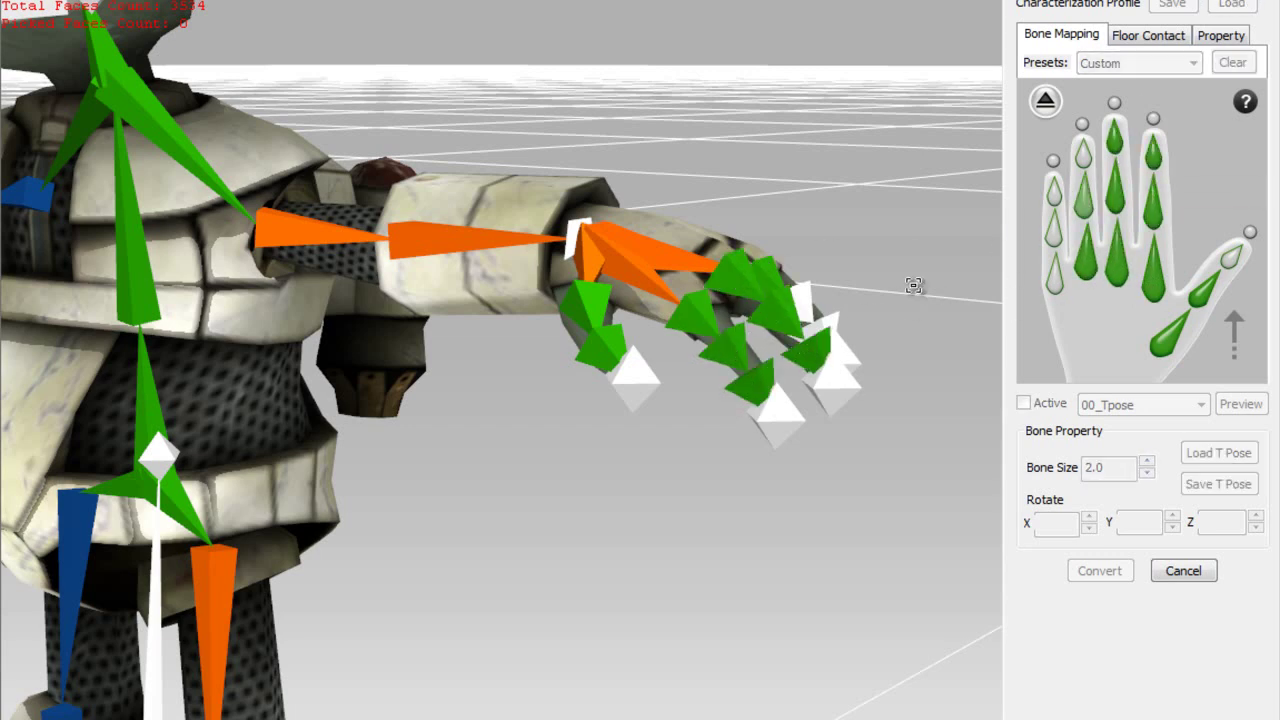
{"action": "left_click", "coordinate": [805, 300]}
{"action": "left_click", "coordinate": [835, 328]}
{"action": "right_click_drag", "start_coordinate": [863, 344], "coordinate": [985, 310]}
{"action": "left_click", "coordinate": [1045, 100]}
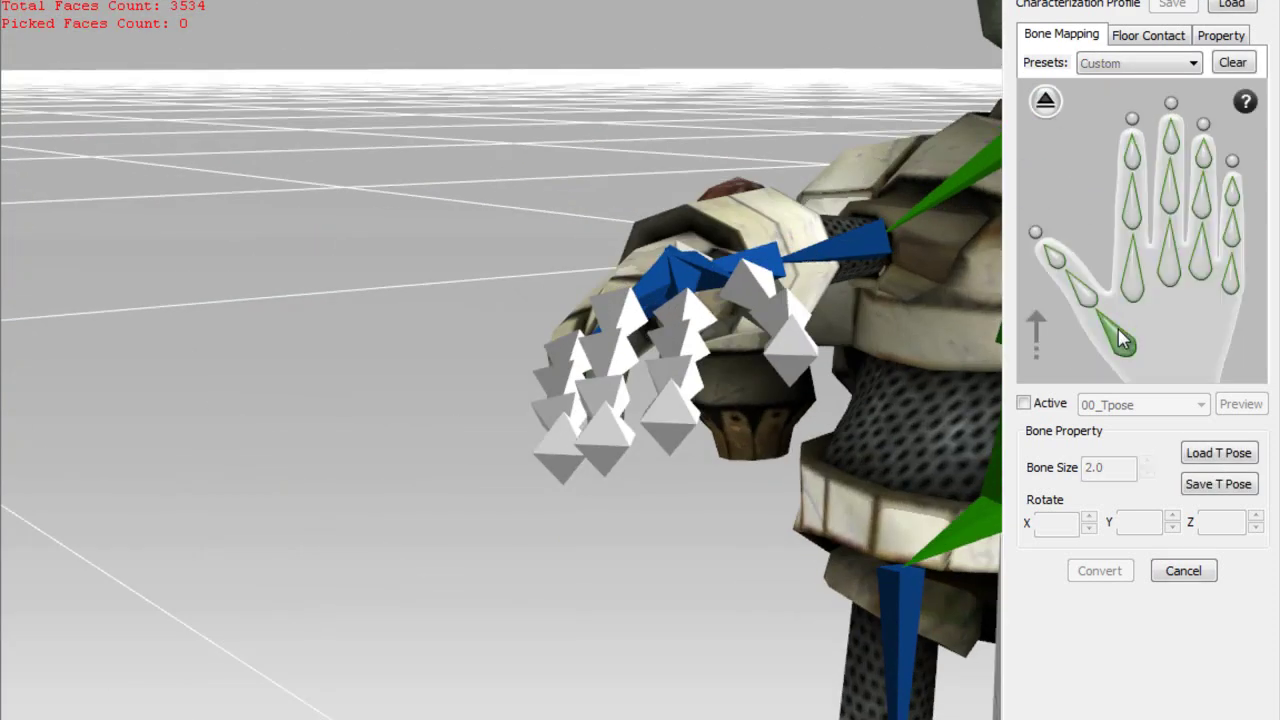
Map the right hand's thumb and finger segments to the robot's right hand bones.
{"action": "left_click", "coordinate": [1120, 340]}
{"action": "left_click", "coordinate": [1082, 290]}
{"action": "left_click", "coordinate": [1131, 268]}
{"action": "left_click", "coordinate": [1131, 205]}
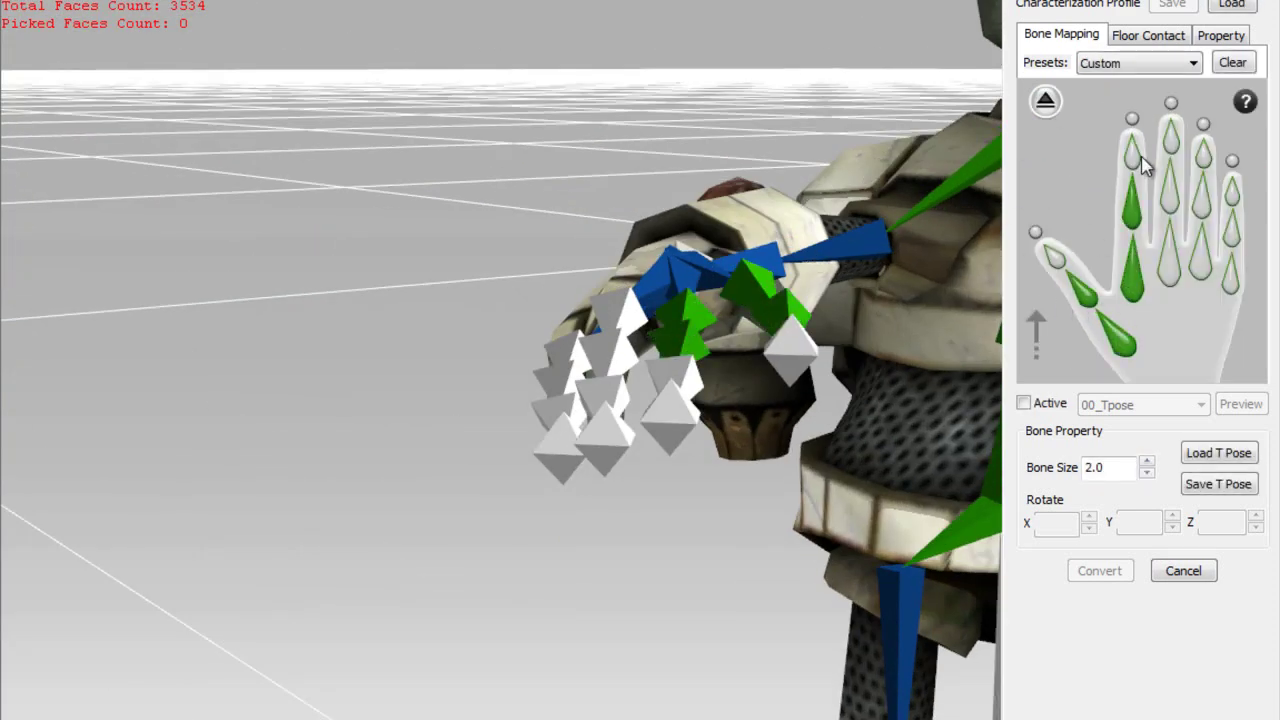
{"action": "left_click", "coordinate": [1131, 150]}
{"action": "left_click", "coordinate": [1168, 265]}
{"action": "left_click", "coordinate": [1170, 195]}
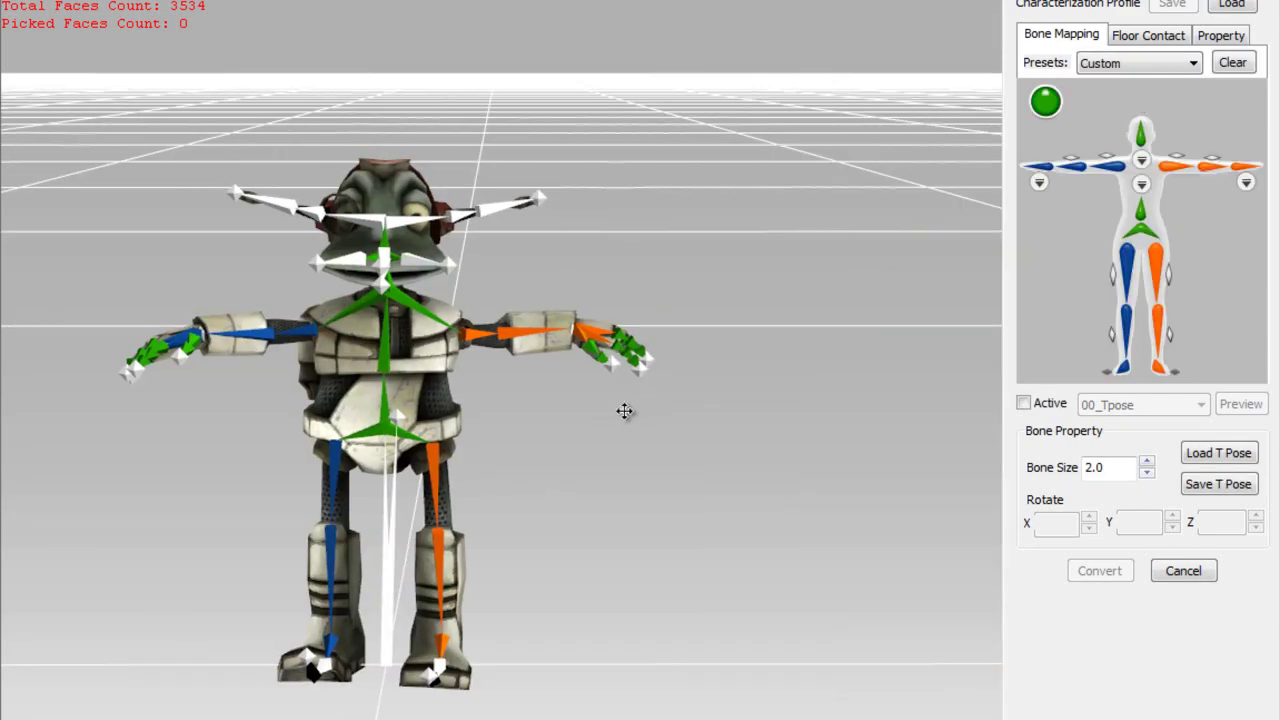
Rotate the toeRight bone to a Z angle of 4.7 so the right toes lie flat.
{"action": "right_click_drag", "start_coordinate": [624, 411], "coordinate": [266, 380]}
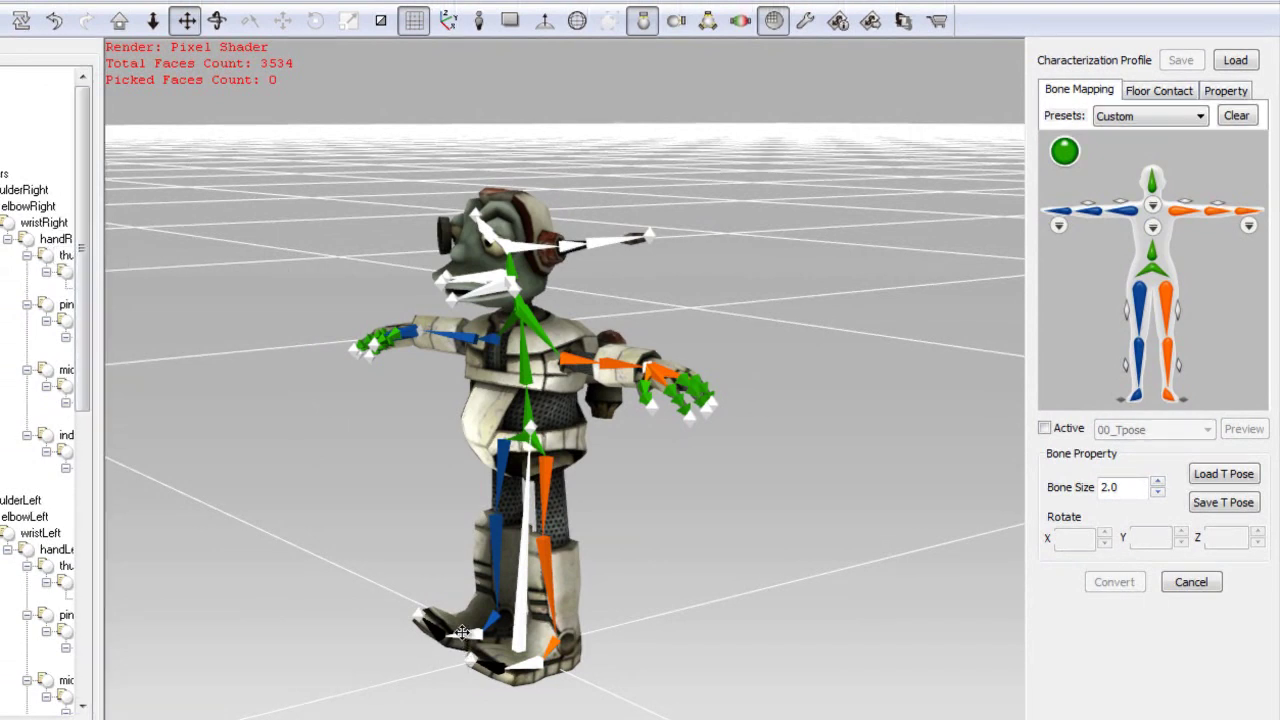
{"action": "left_click", "coordinate": [441, 633]}
{"action": "left_click", "coordinate": [432, 627]}
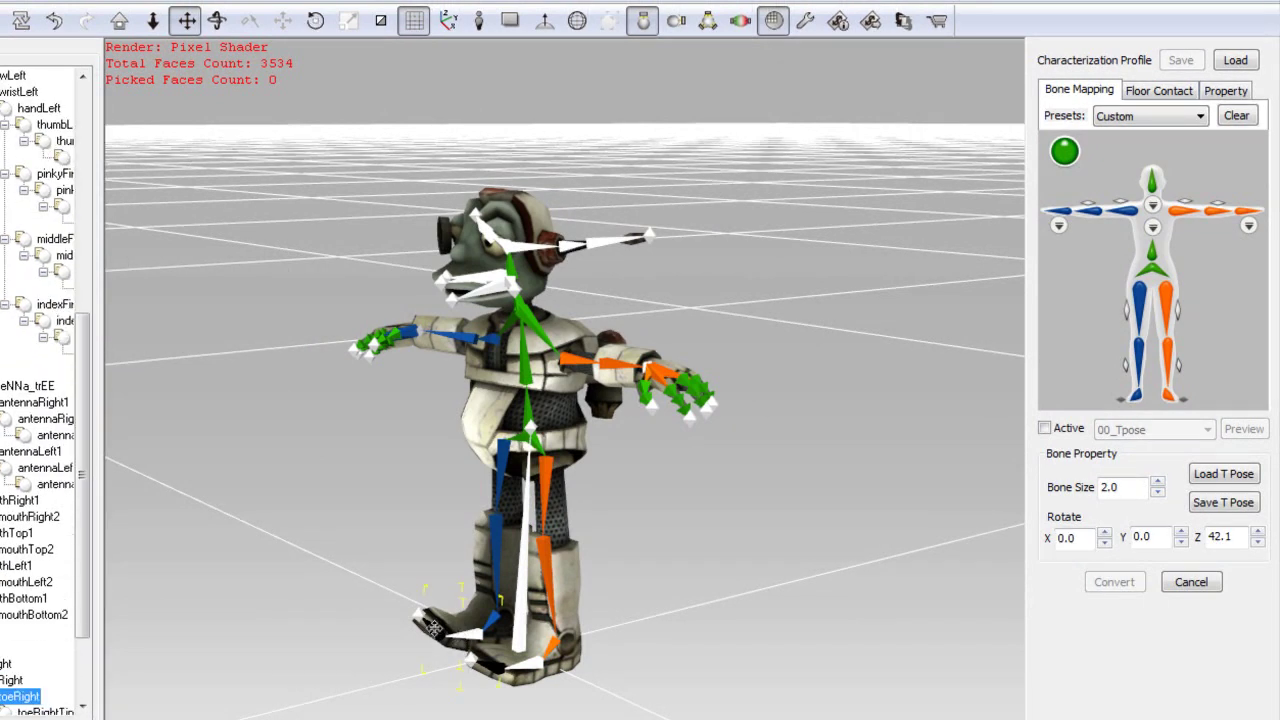
{"action": "left_click", "coordinate": [315, 21]}
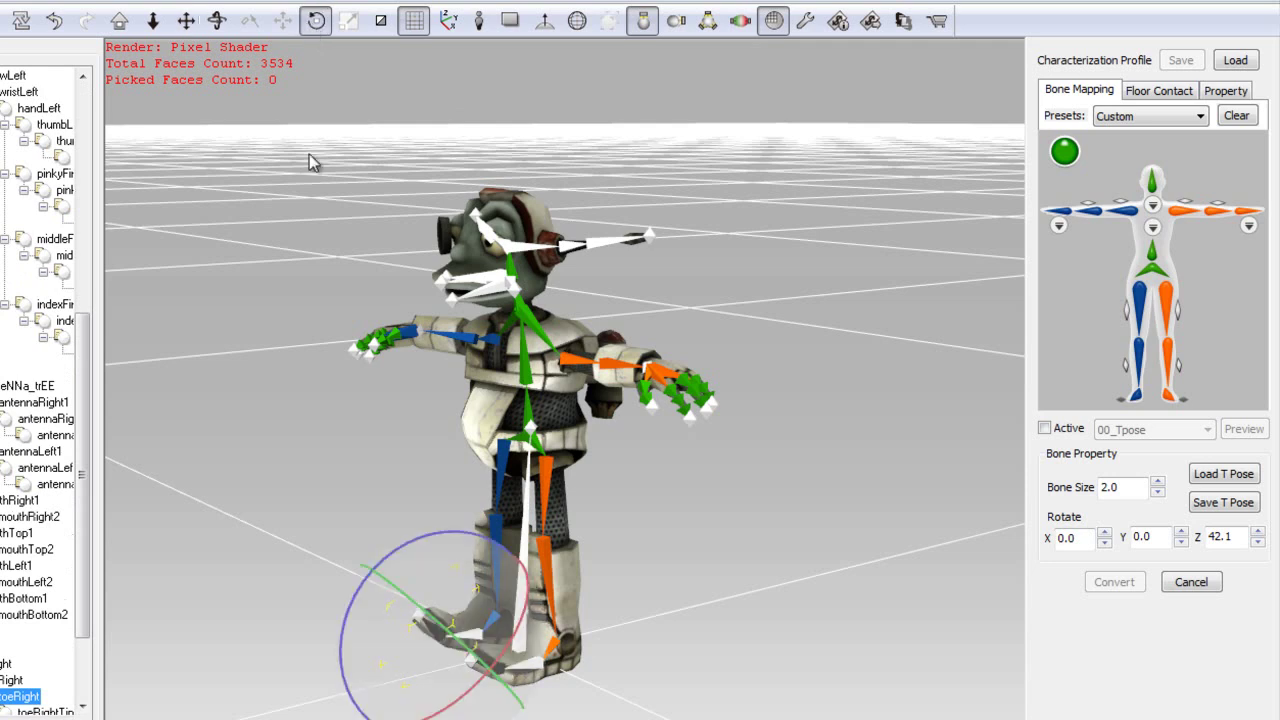
{"action": "left_click_drag", "start_coordinate": [437, 541], "coordinate": [409, 583]}
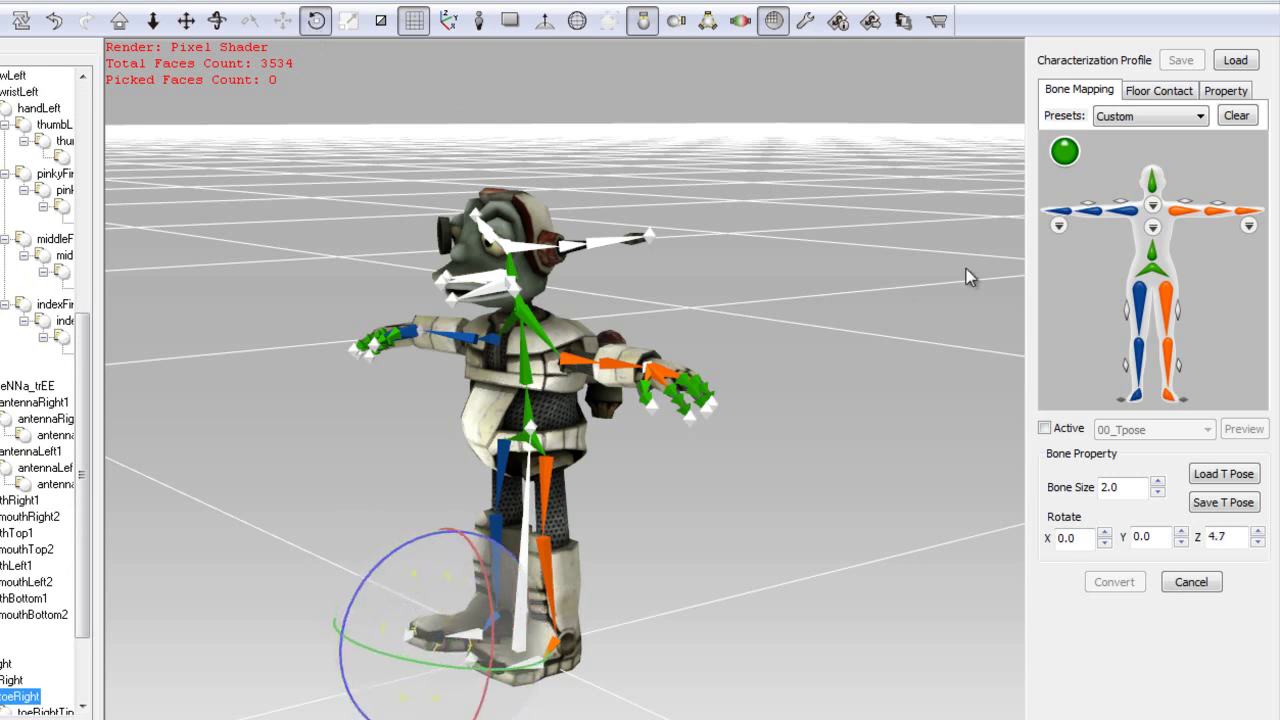
Activate the characterization and set the hip's Forward offset to 0.
{"action": "left_click", "coordinate": [1045, 428]}
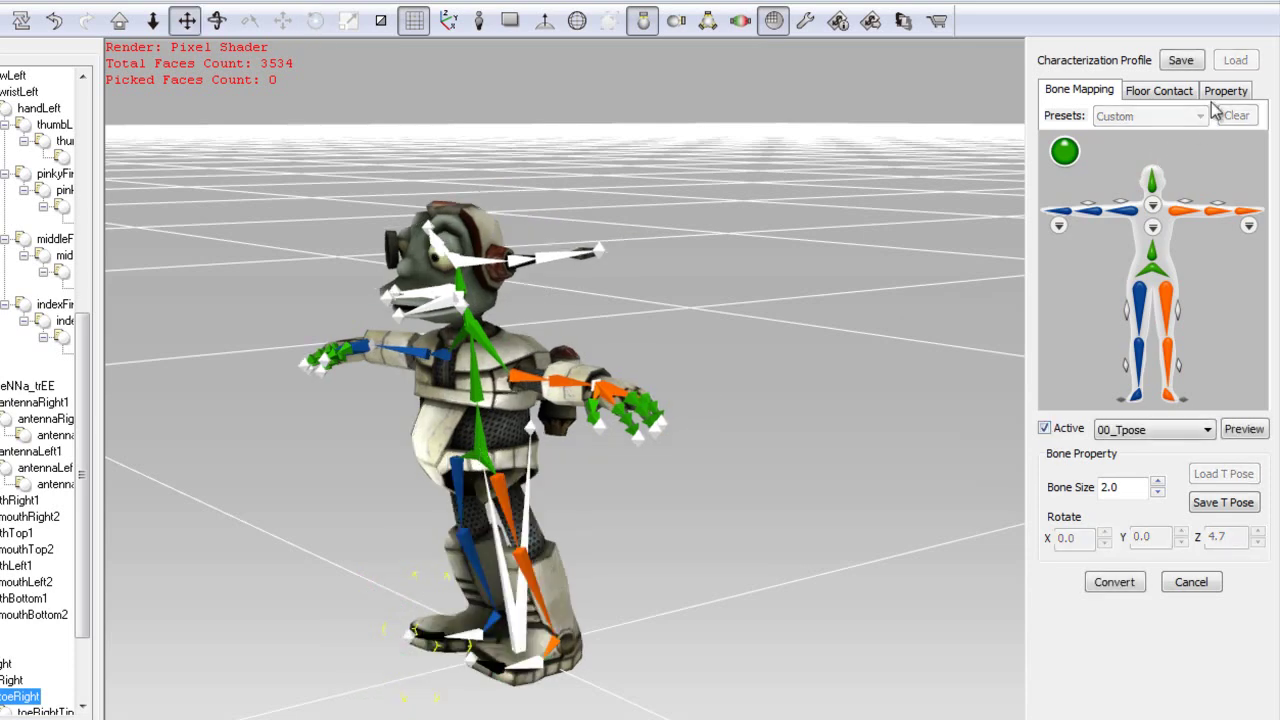
{"action": "right_click_drag", "start_coordinate": [857, 351], "coordinate": [529, 331]}
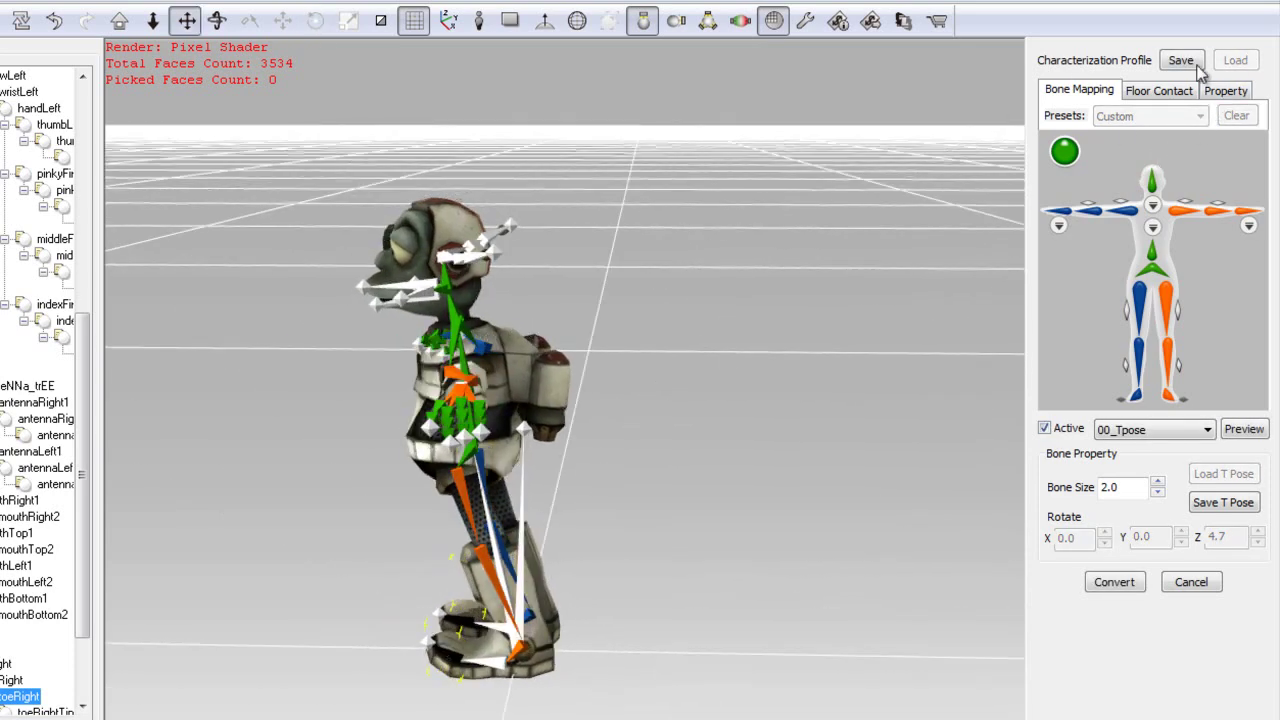
{"action": "left_click", "coordinate": [1226, 91]}
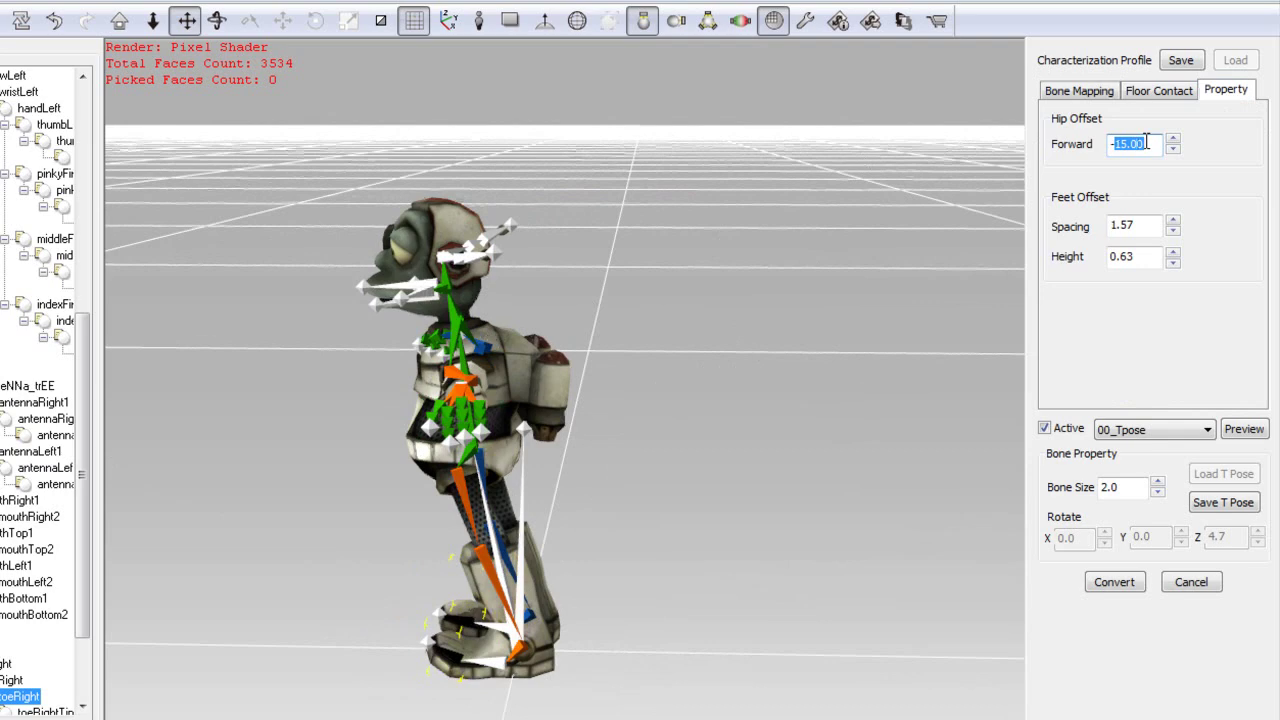
{"action": "type", "text": "0"}
{"action": "key", "text": "Return"}
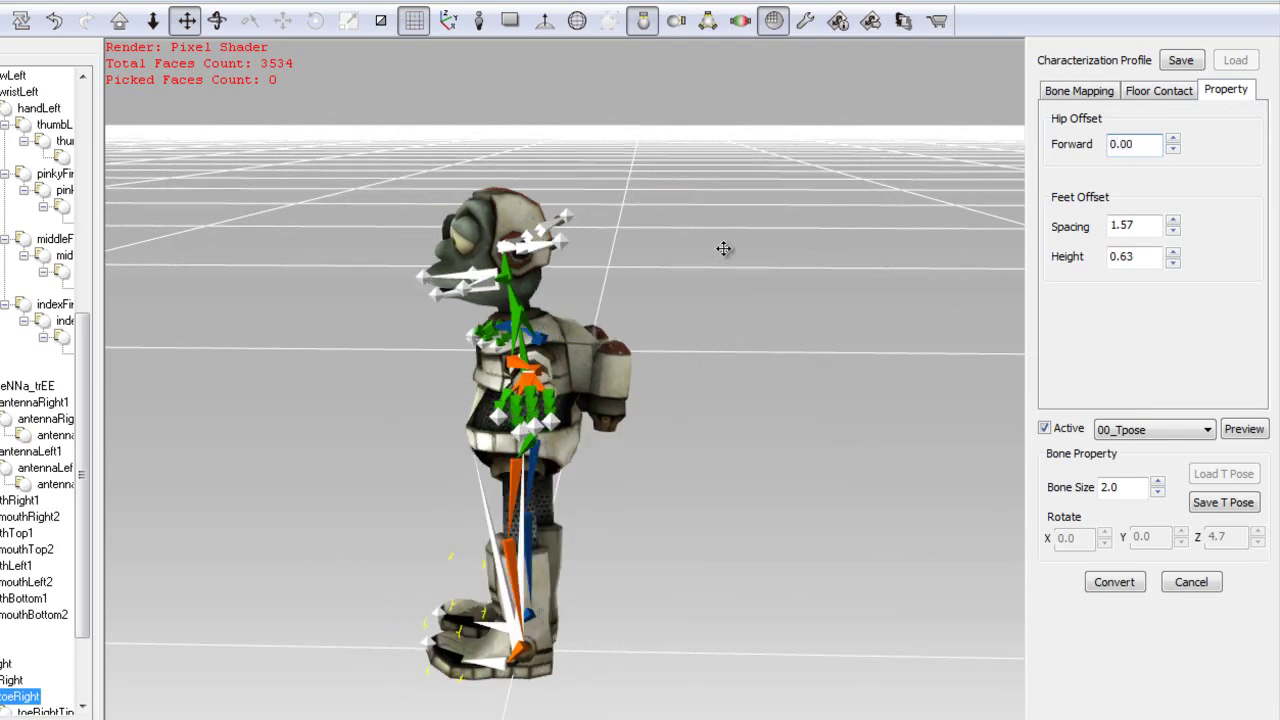
Preview the 09_Basic Run motion on the robot, checking its arms and legs, and return to the 00_Tpose pose.
{"action": "right_click_drag", "start_coordinate": [724, 248], "coordinate": [893, 256]}
{"action": "left_click", "coordinate": [1129, 434]}
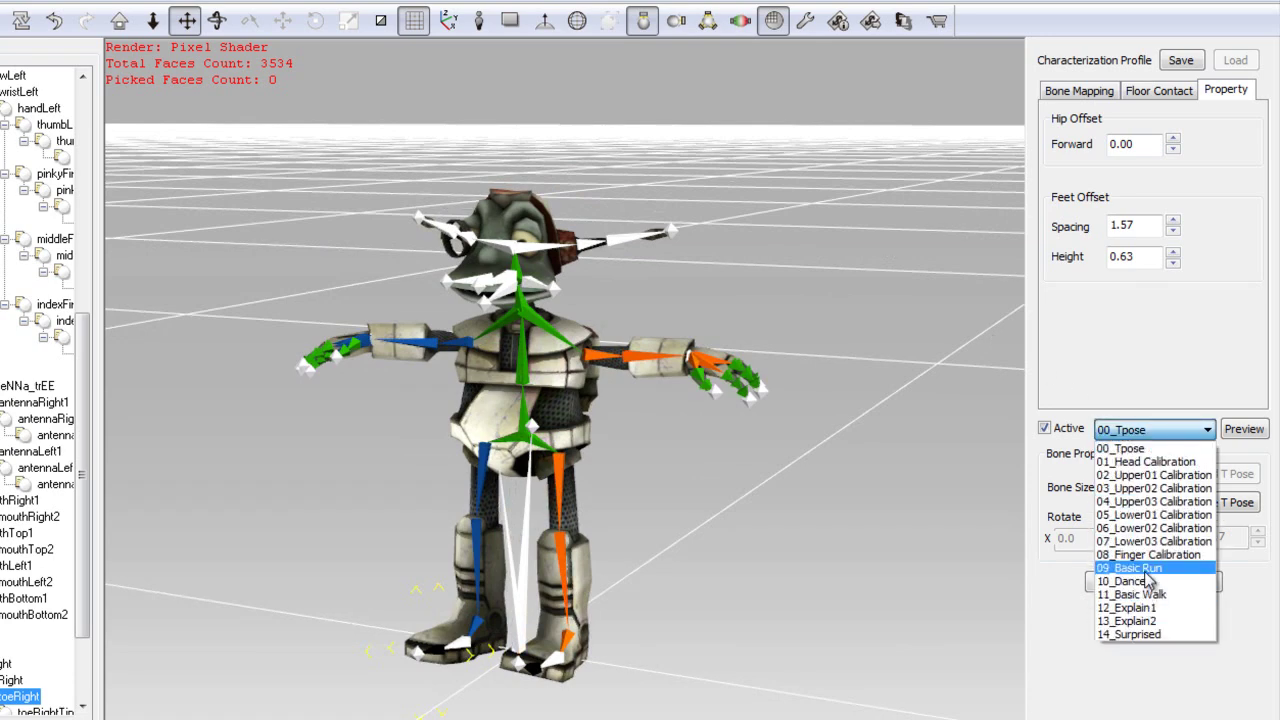
{"action": "left_click", "coordinate": [1146, 568]}
{"action": "left_click", "coordinate": [1243, 429]}
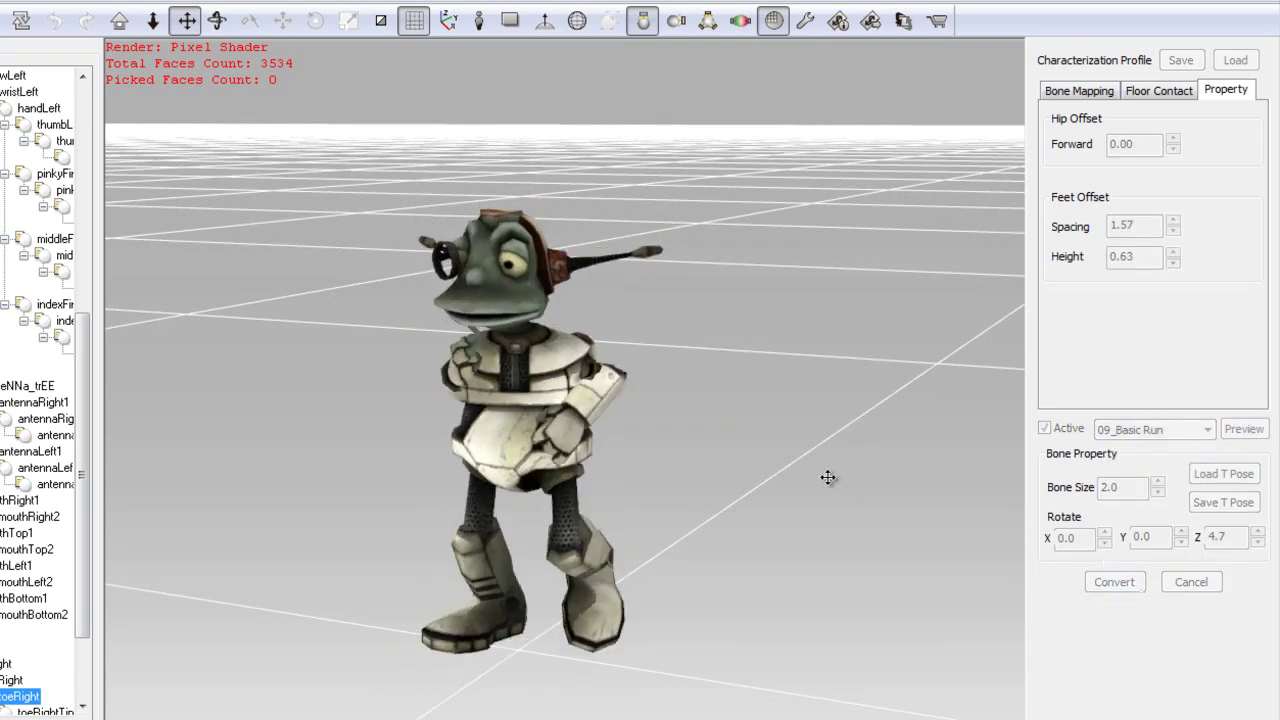
{"action": "right_click_drag", "start_coordinate": [829, 477], "coordinate": [691, 434]}
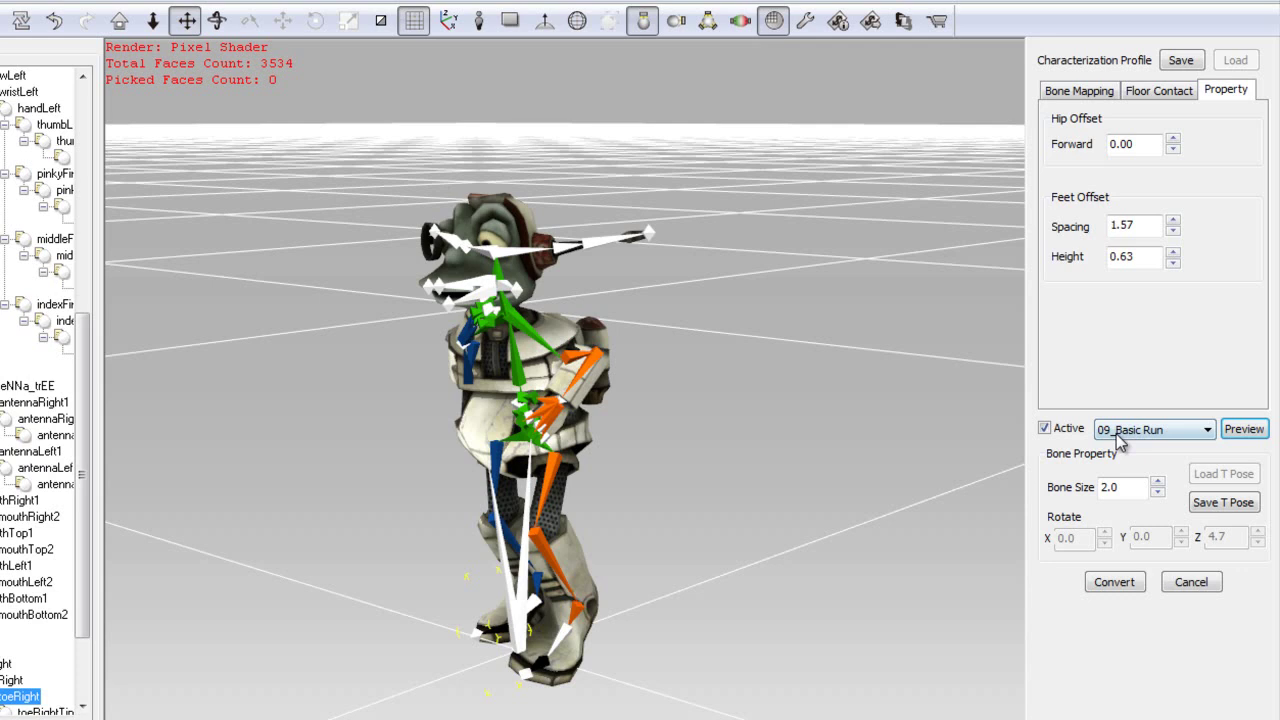
{"action": "left_click", "coordinate": [1118, 437]}
{"action": "left_click", "coordinate": [1128, 450]}
{"action": "left_click", "coordinate": [1244, 429]}
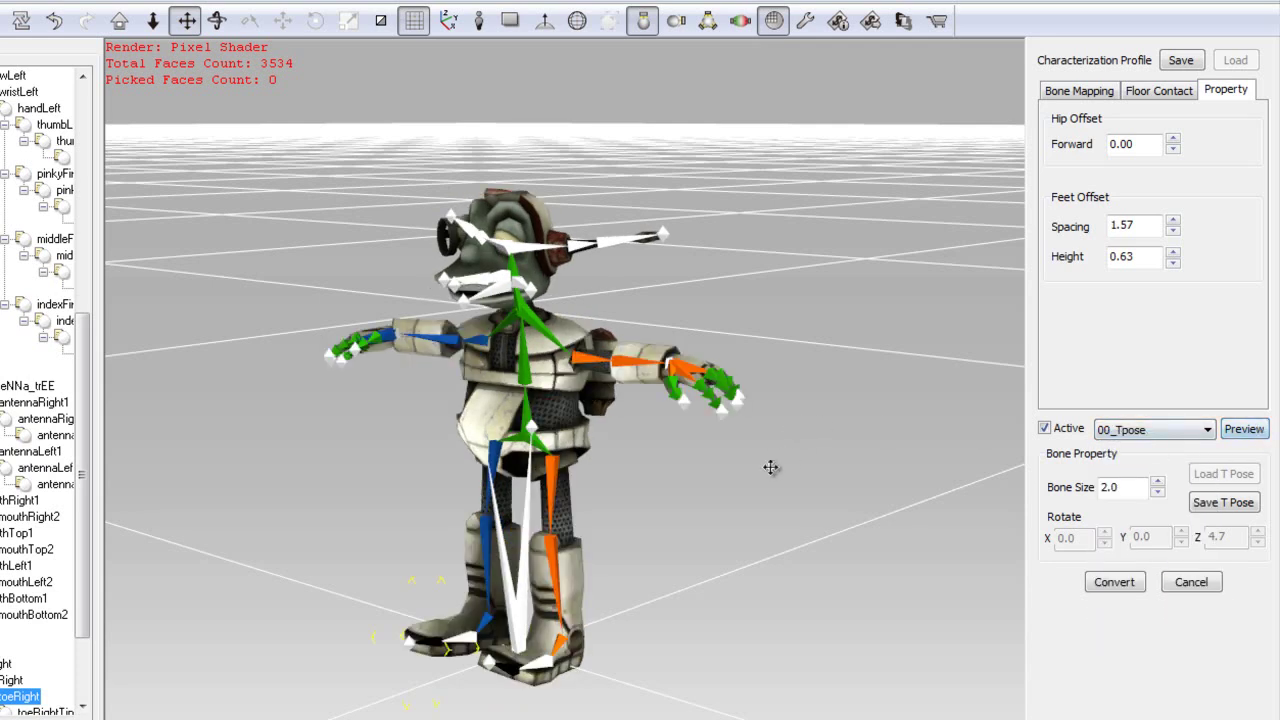
Deactivate the characterization and rotate the left upper arm bone upward to a Z angle of 14.1.
{"action": "left_click", "coordinate": [583, 358]}
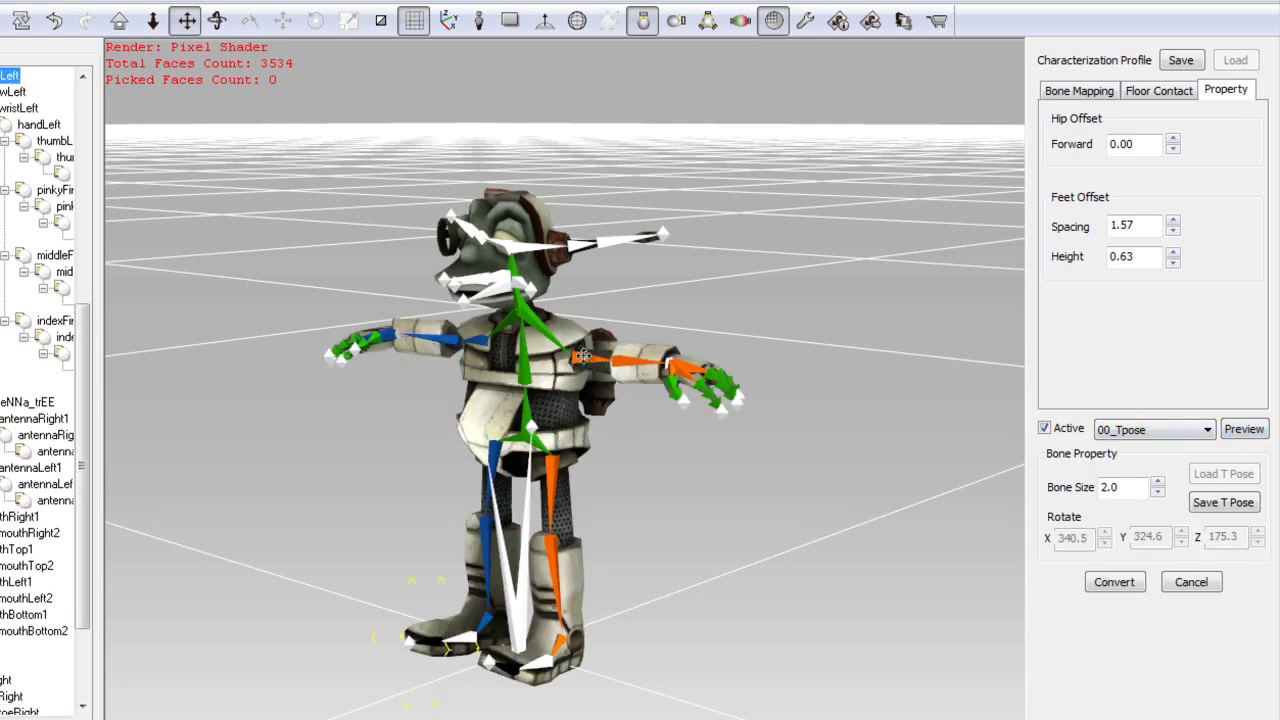
{"action": "left_click", "coordinate": [1041, 429]}
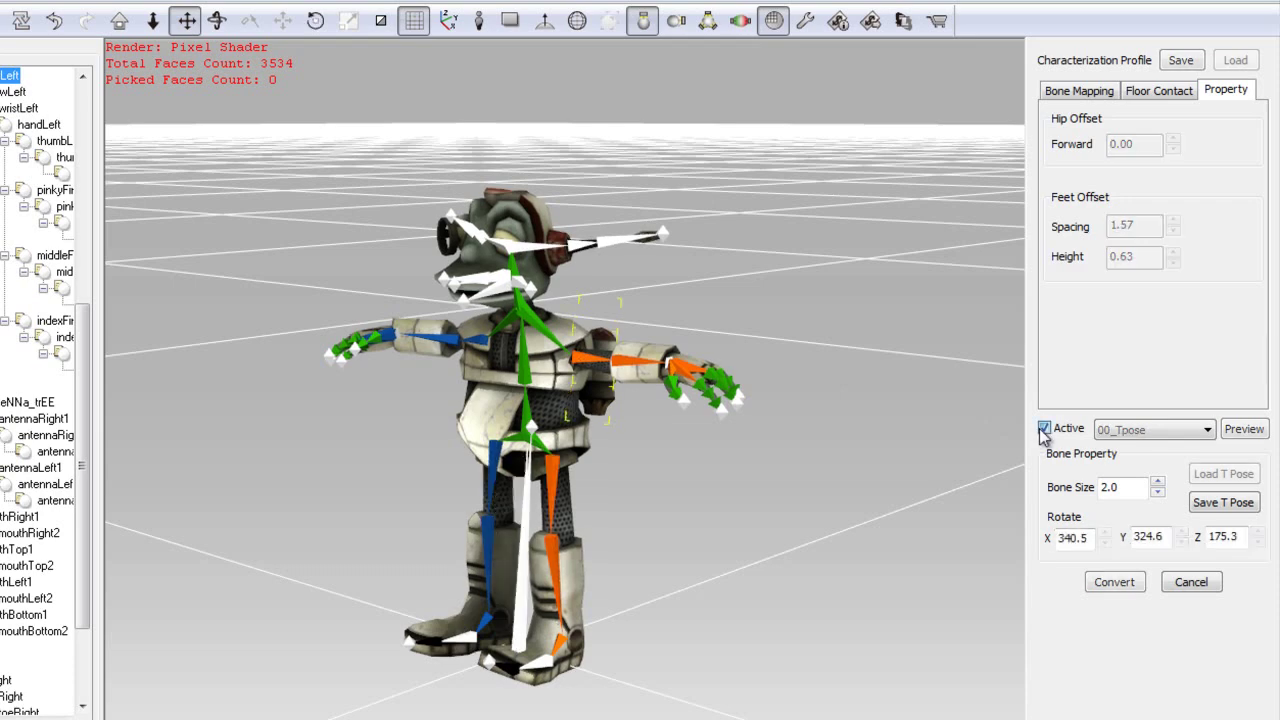
{"action": "right_click_drag", "start_coordinate": [602, 477], "coordinate": [845, 464]}
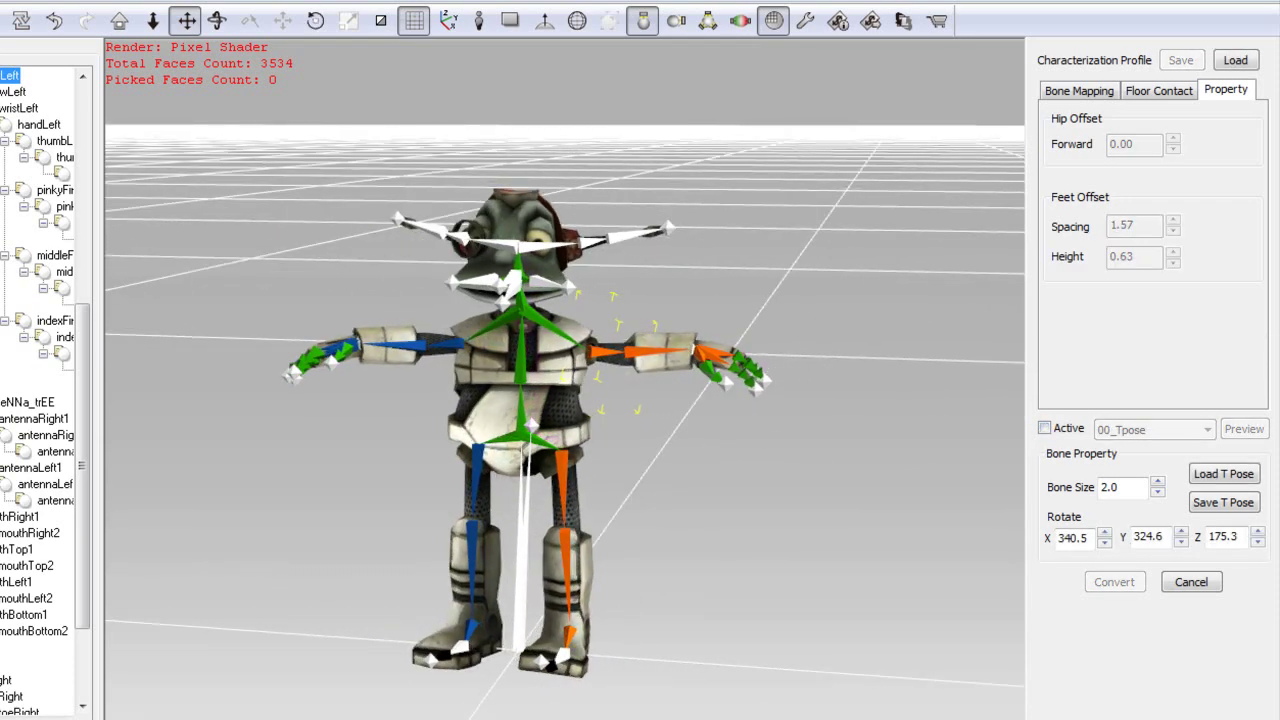
{"action": "left_click", "coordinate": [316, 21]}
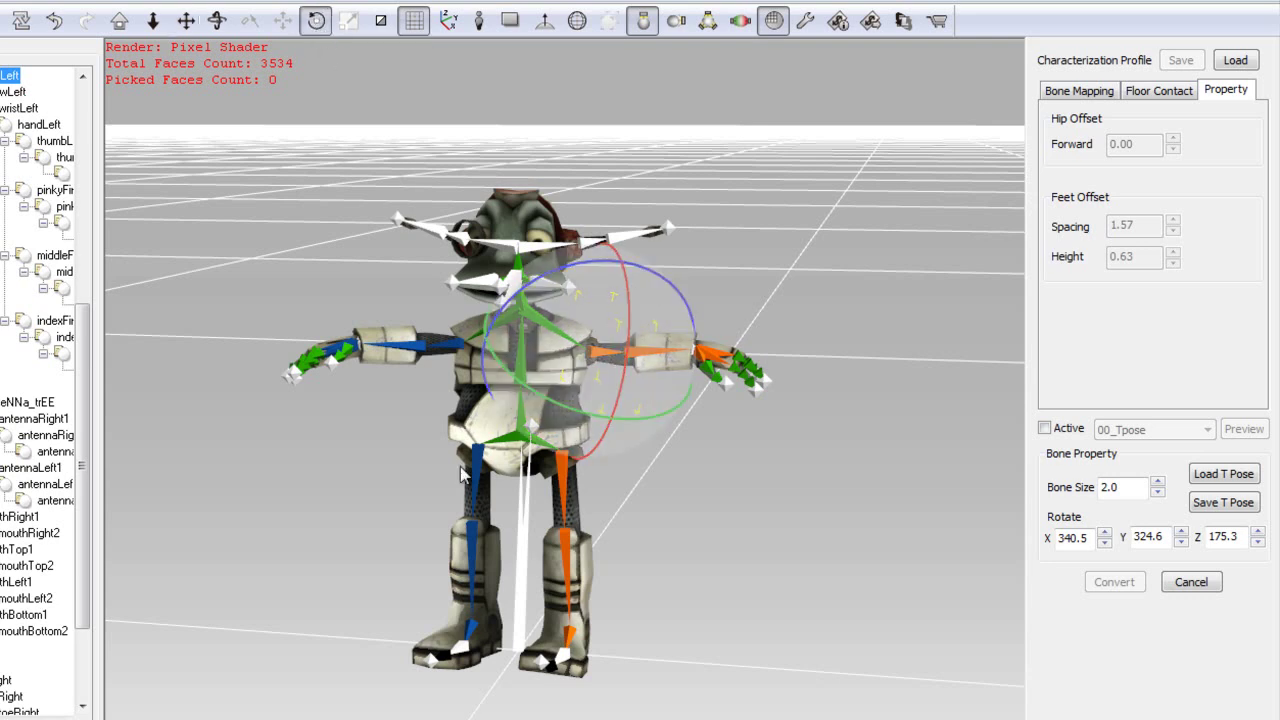
{"action": "left_click_drag", "start_coordinate": [528, 384], "coordinate": [557, 290]}
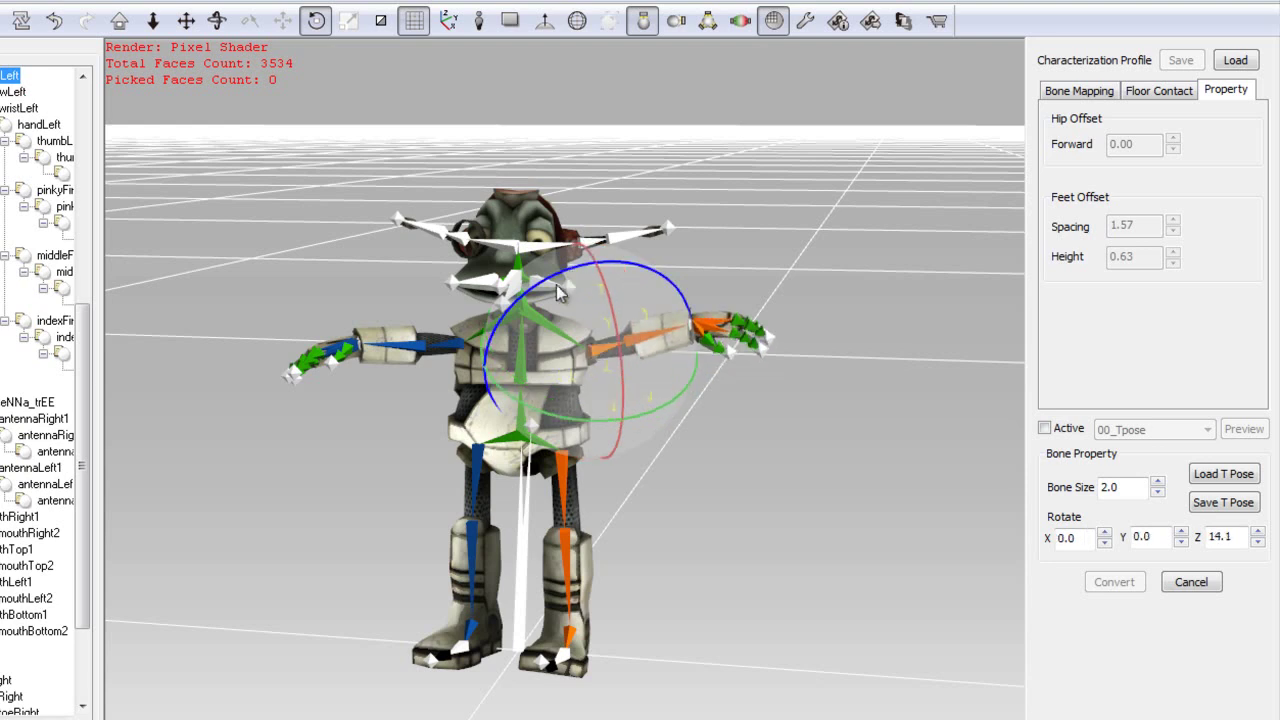
Rotate the right upper arm bone upward and twist it to X 219.9, Y 1.0 and Z 165.3.
{"action": "left_click", "coordinate": [449, 346]}
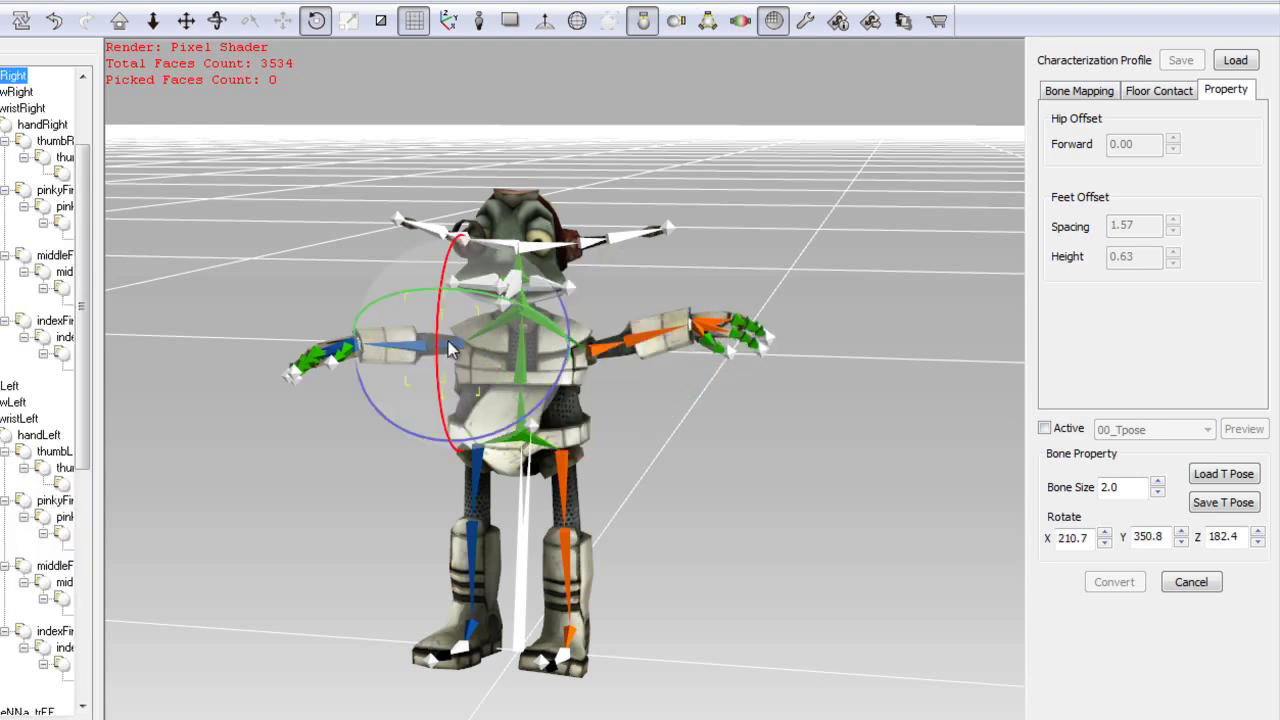
{"action": "left_click_drag", "start_coordinate": [549, 278], "coordinate": [560, 305]}
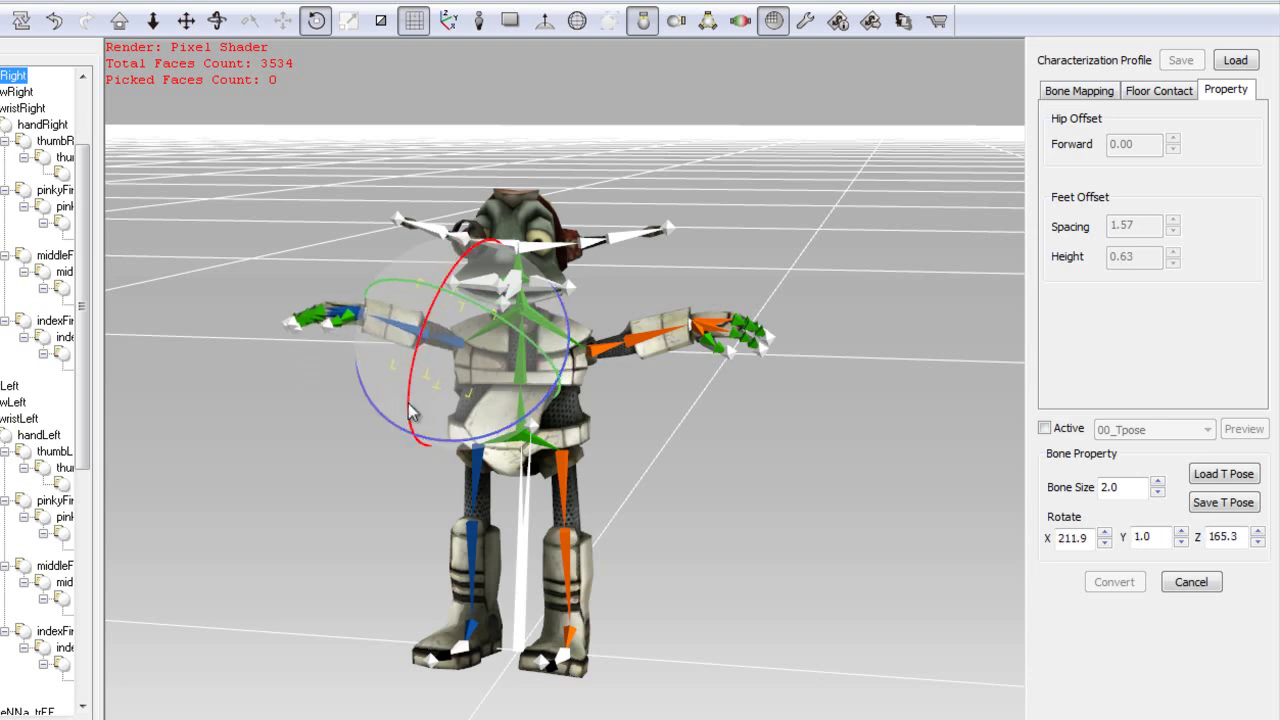
{"action": "left_click_drag", "start_coordinate": [406, 412], "coordinate": [406, 403]}
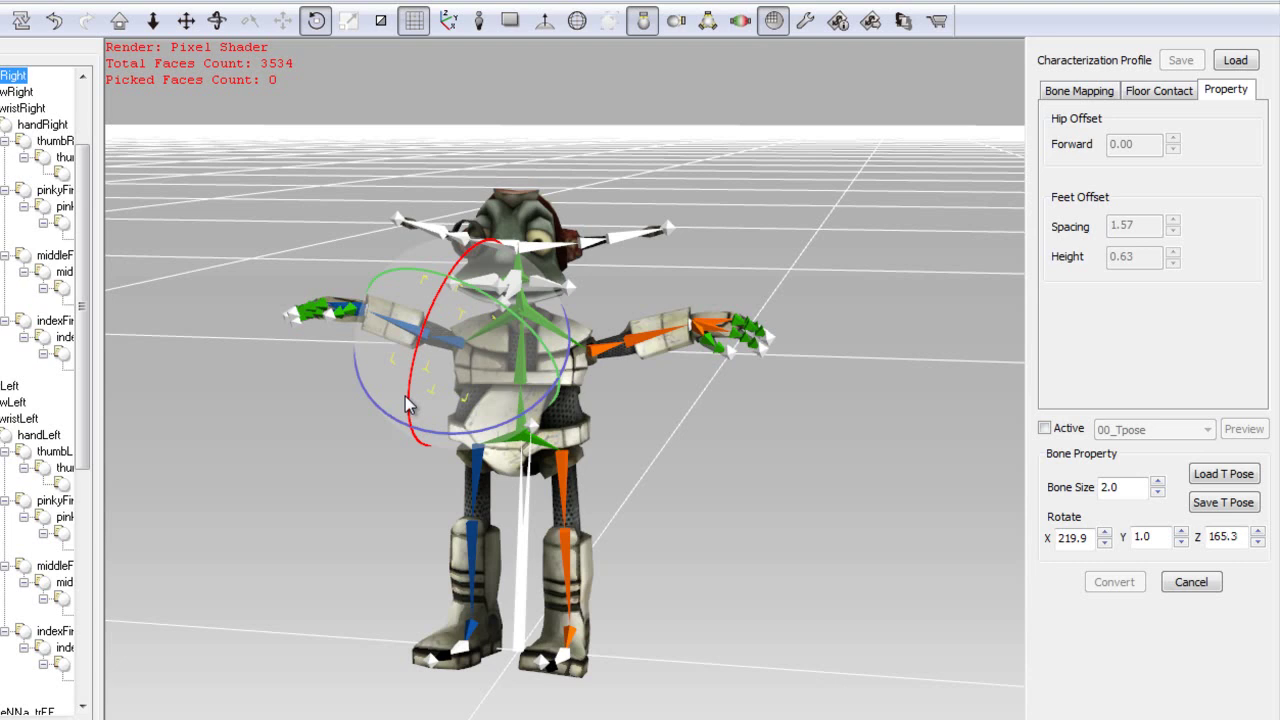
Reactivate the characterization, check the corrected arms with the 09_Basic Run preview, and convert the robot to a character.
{"action": "left_click", "coordinate": [1045, 428]}
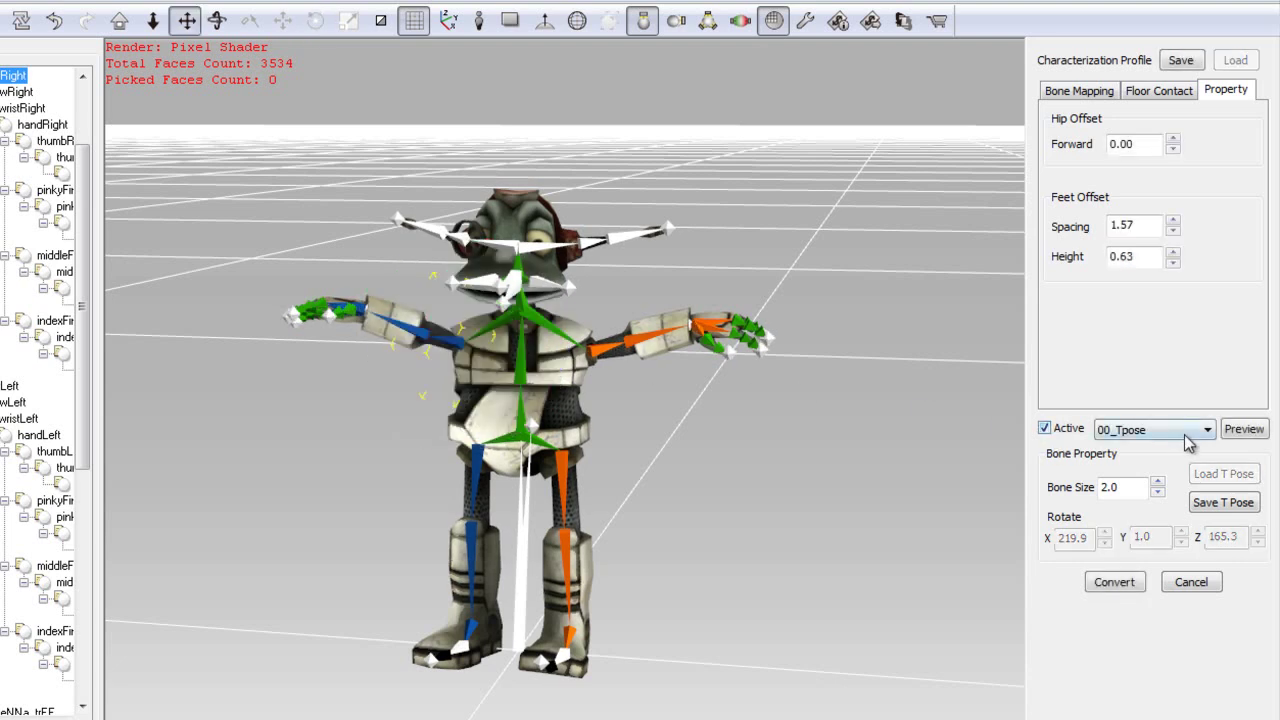
{"action": "left_click", "coordinate": [1207, 429]}
{"action": "left_click", "coordinate": [1140, 568]}
{"action": "left_click", "coordinate": [1243, 429]}
{"action": "left_click_drag", "start_coordinate": [970, 466], "coordinate": [220, 477]}
{"action": "left_click_drag", "start_coordinate": [363, 490], "coordinate": [758, 453]}
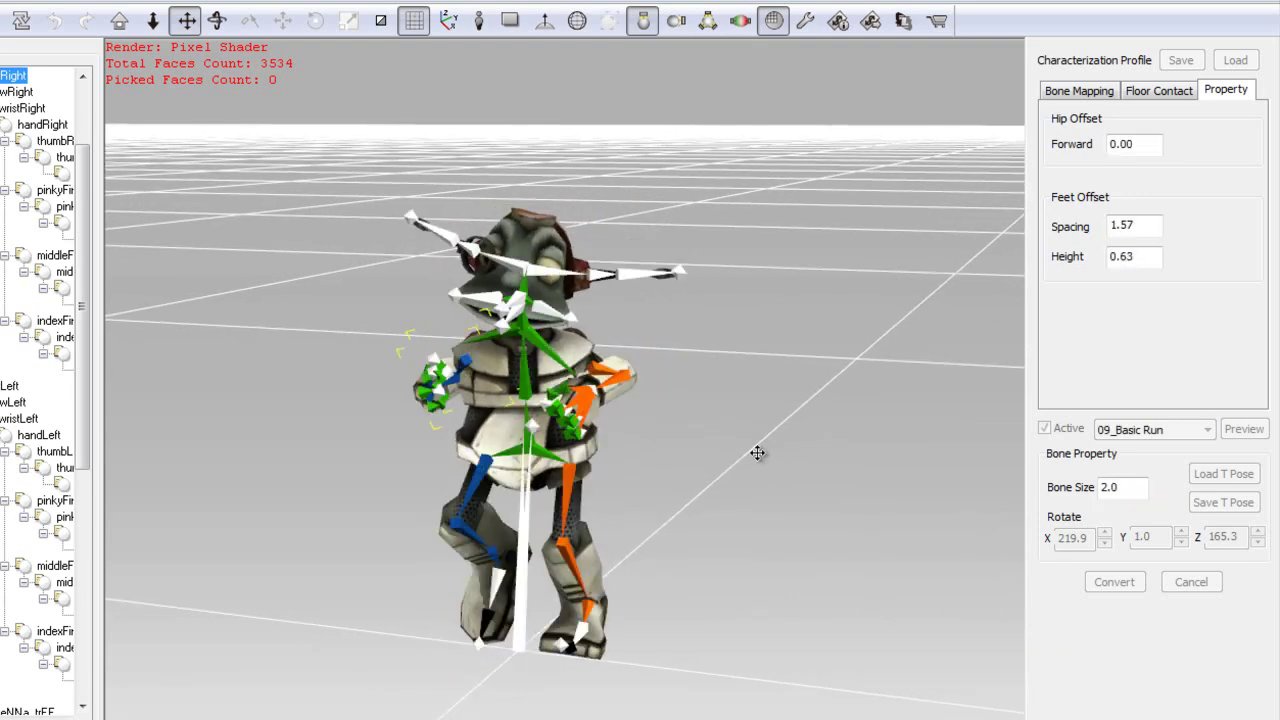
{"action": "left_click", "coordinate": [1113, 582]}
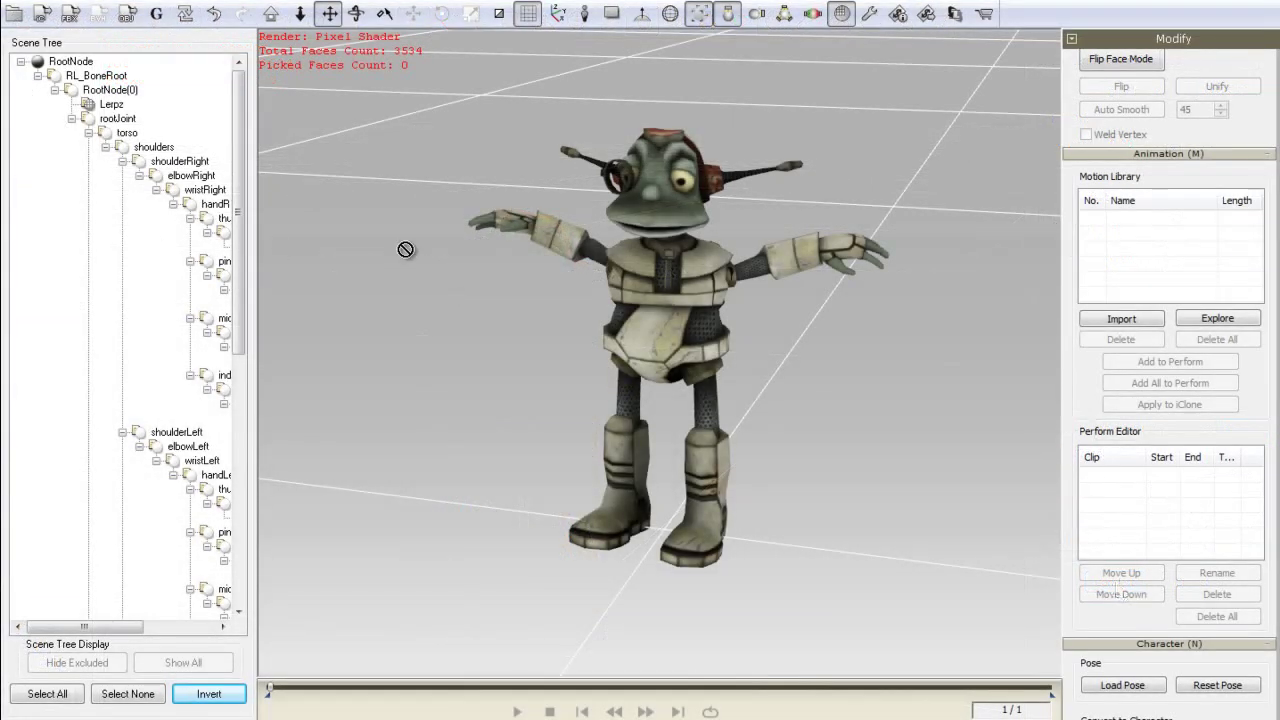
Import the motion clips, from Agree to Warm up, into the Motion Library and add all of them to the Perform Editor.
{"action": "left_click", "coordinate": [1121, 318]}
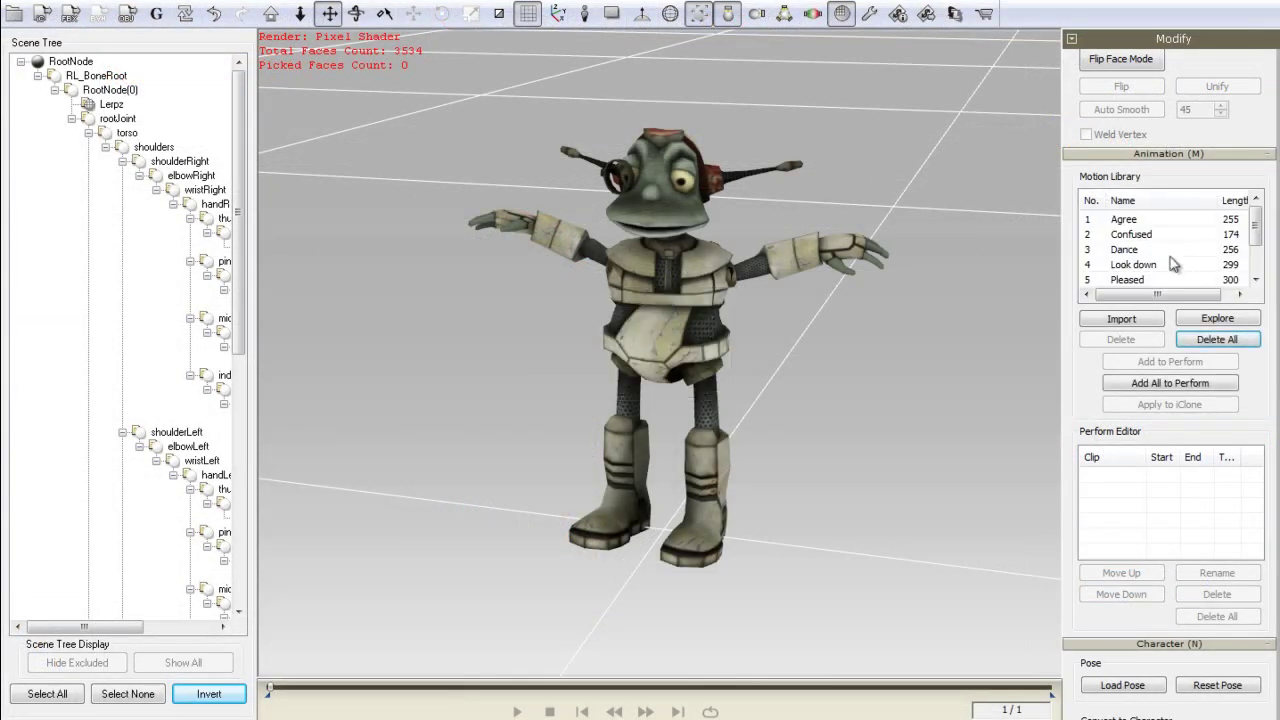
{"action": "left_click", "coordinate": [1172, 388]}
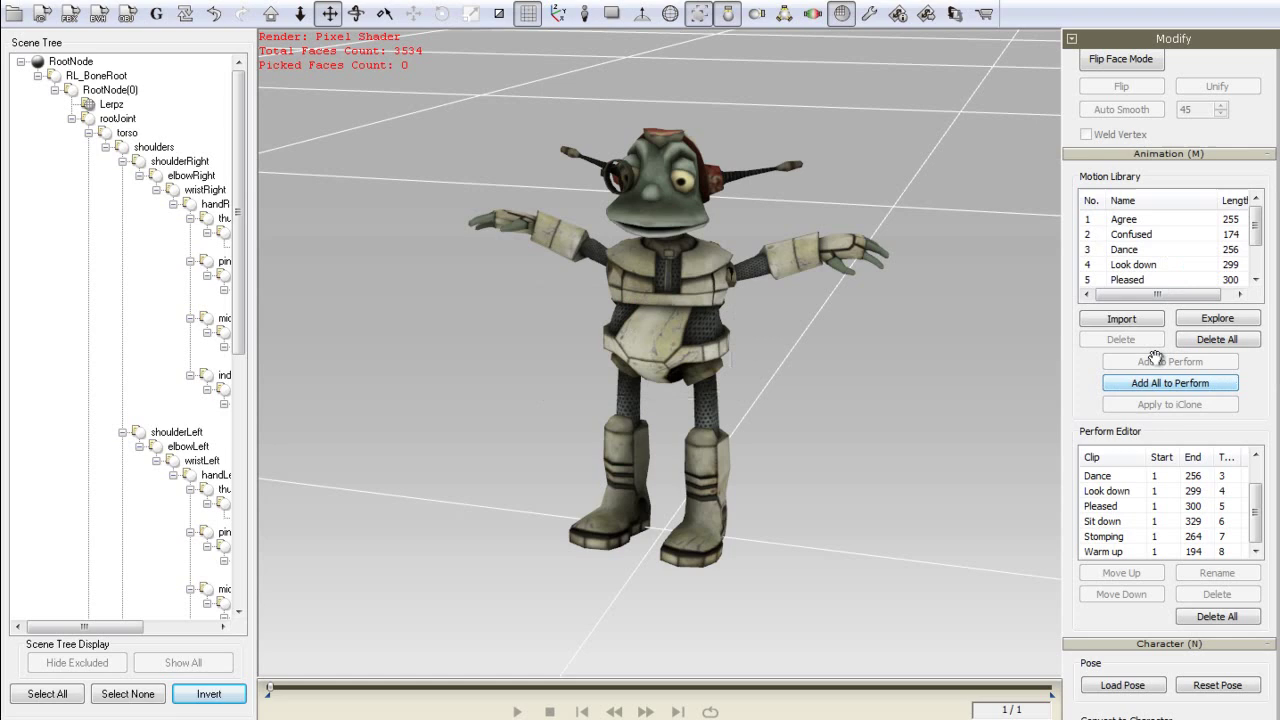
Play the Agree and Dance motions on the converted robot to check its movement.
{"action": "left_click", "coordinate": [1140, 221]}
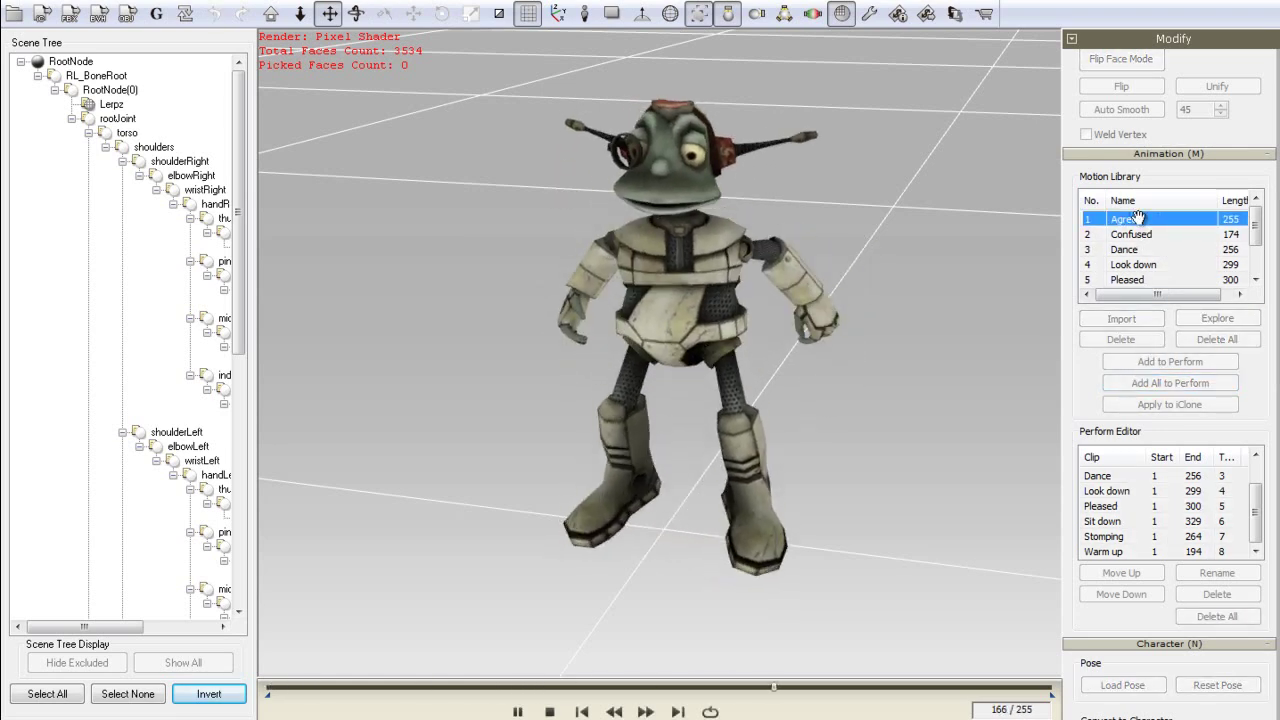
{"action": "left_click", "coordinate": [1140, 250]}
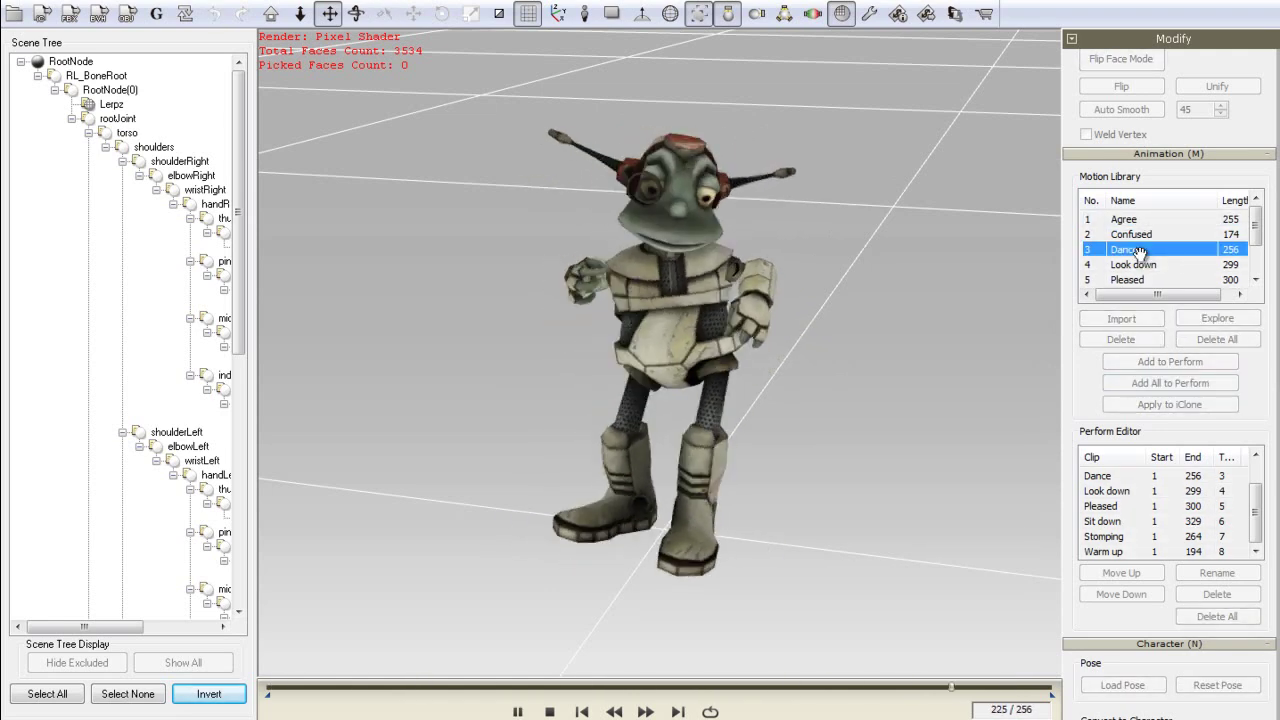
{"action": "left_click", "coordinate": [1142, 255], "text": "ctrl"}
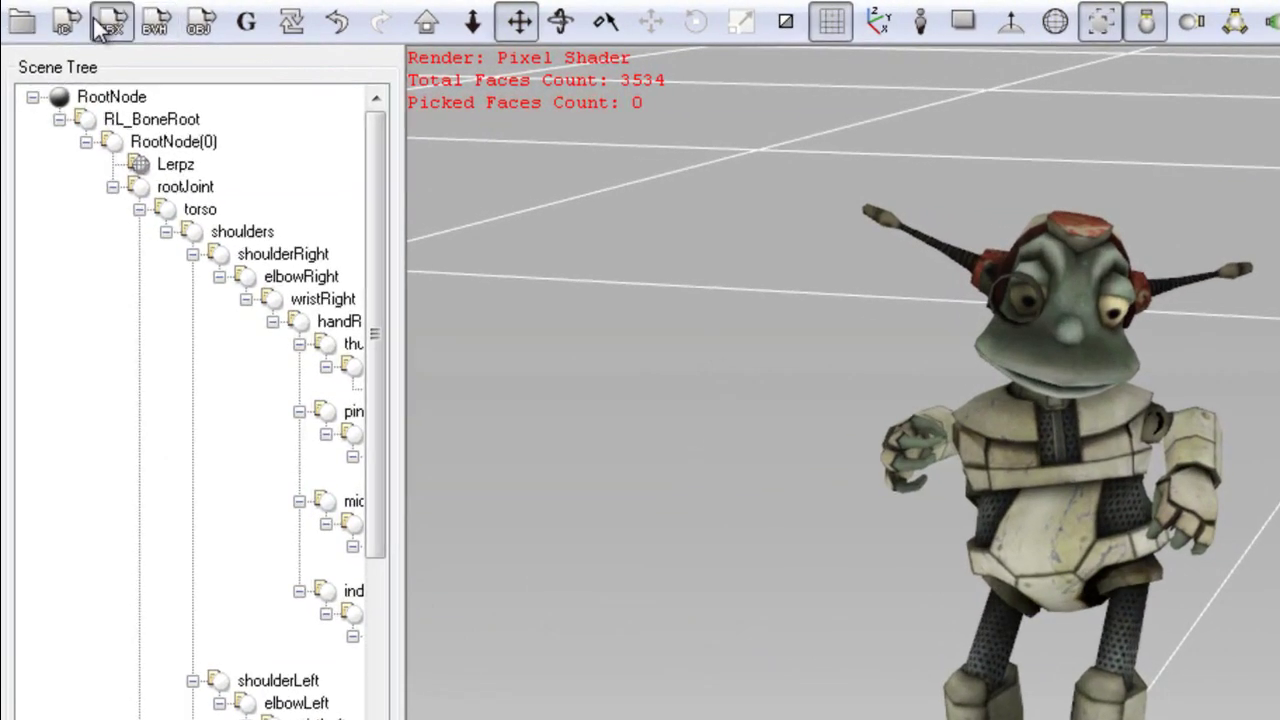
Export the robot as the FBX file Unity3D Robot with geometry only, using the GameEngine_Unity3D preset.
{"action": "left_click", "coordinate": [70, 13]}
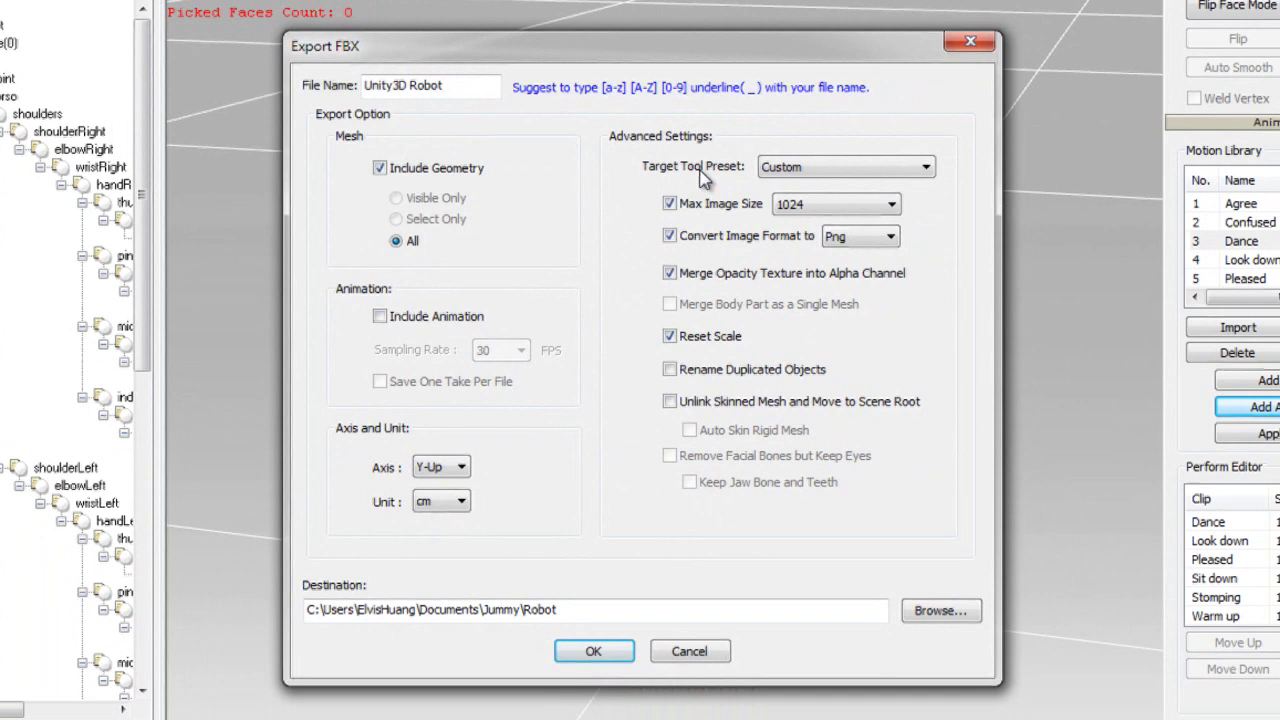
{"action": "left_click", "coordinate": [788, 172]}
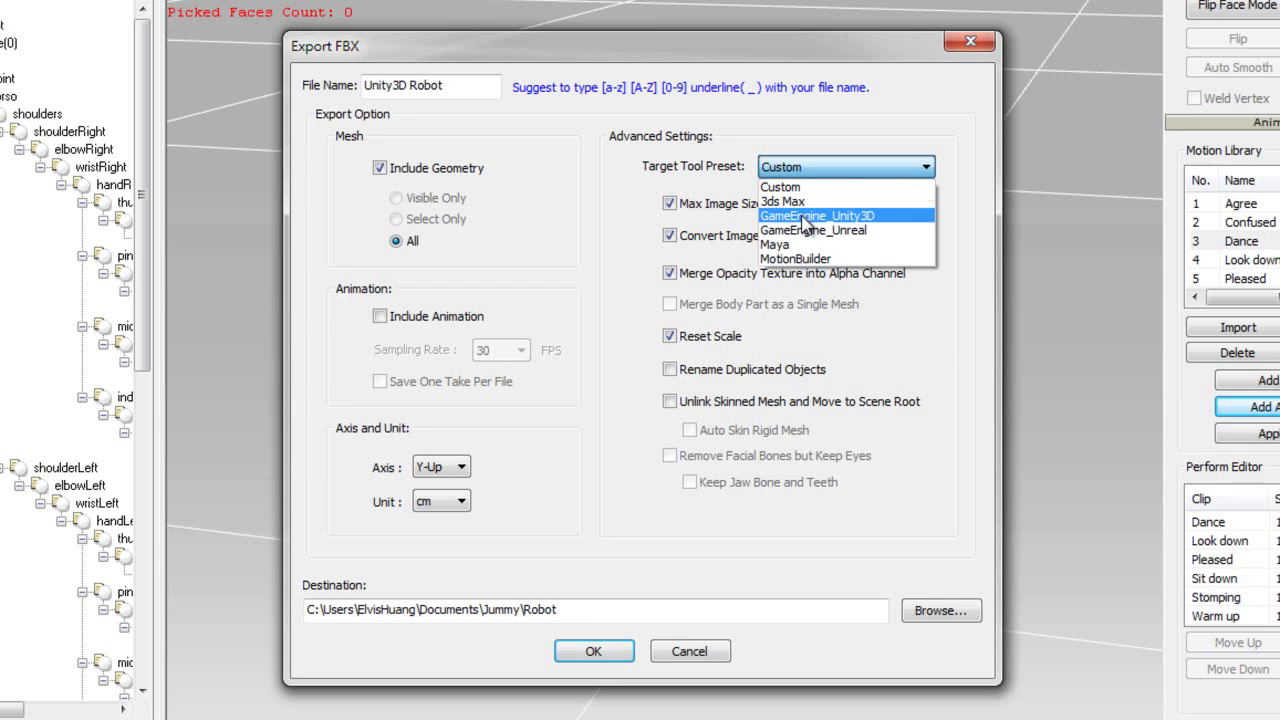
{"action": "left_click", "coordinate": [804, 217]}
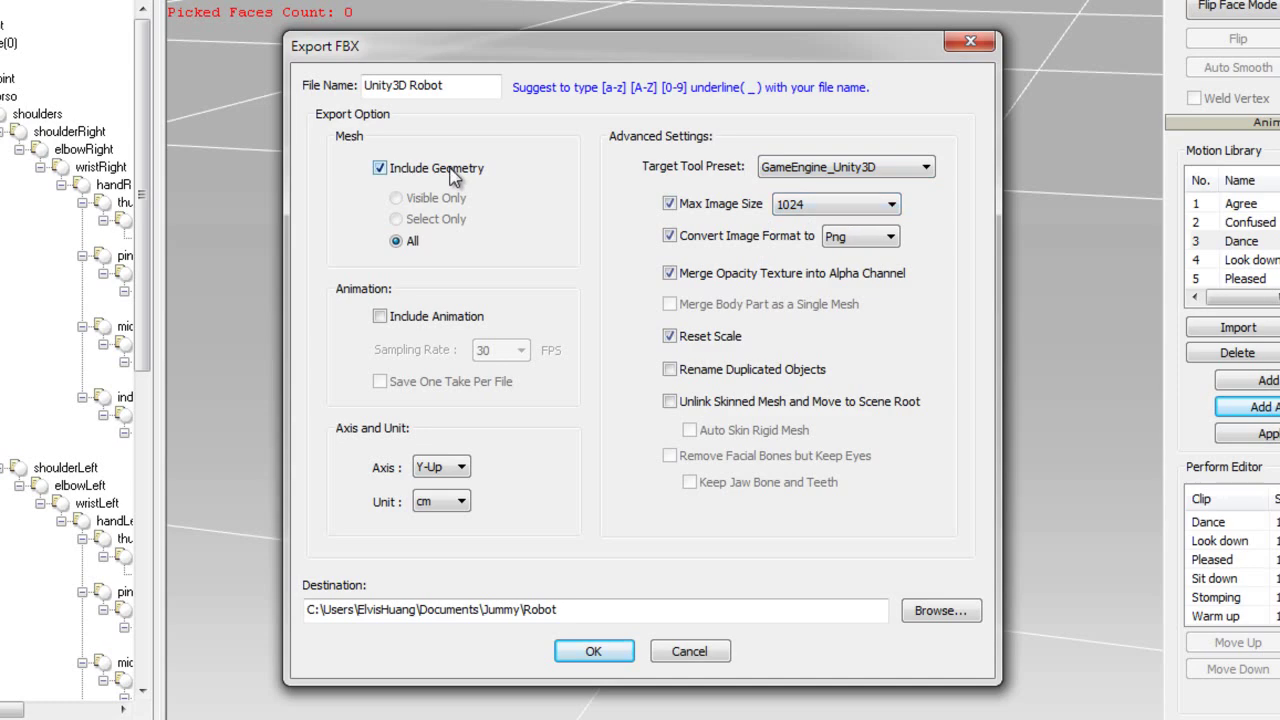
{"action": "left_click", "coordinate": [594, 651]}
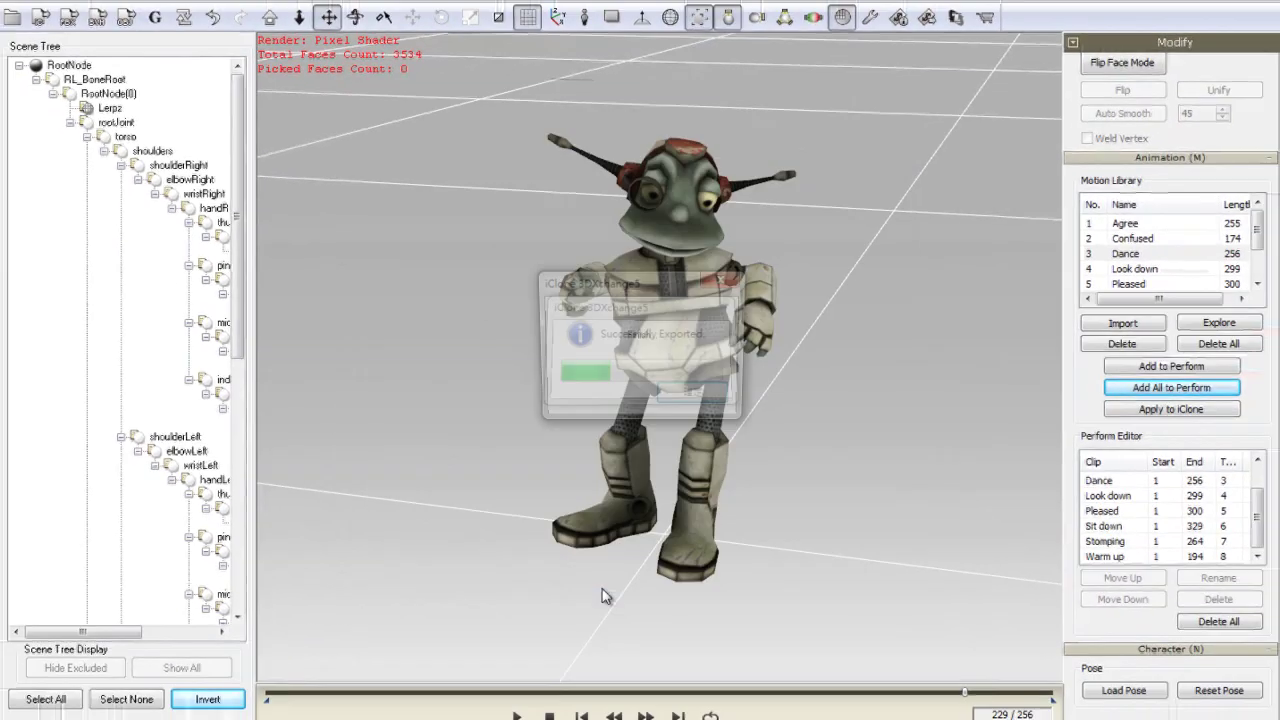
{"action": "left_click", "coordinate": [694, 400]}
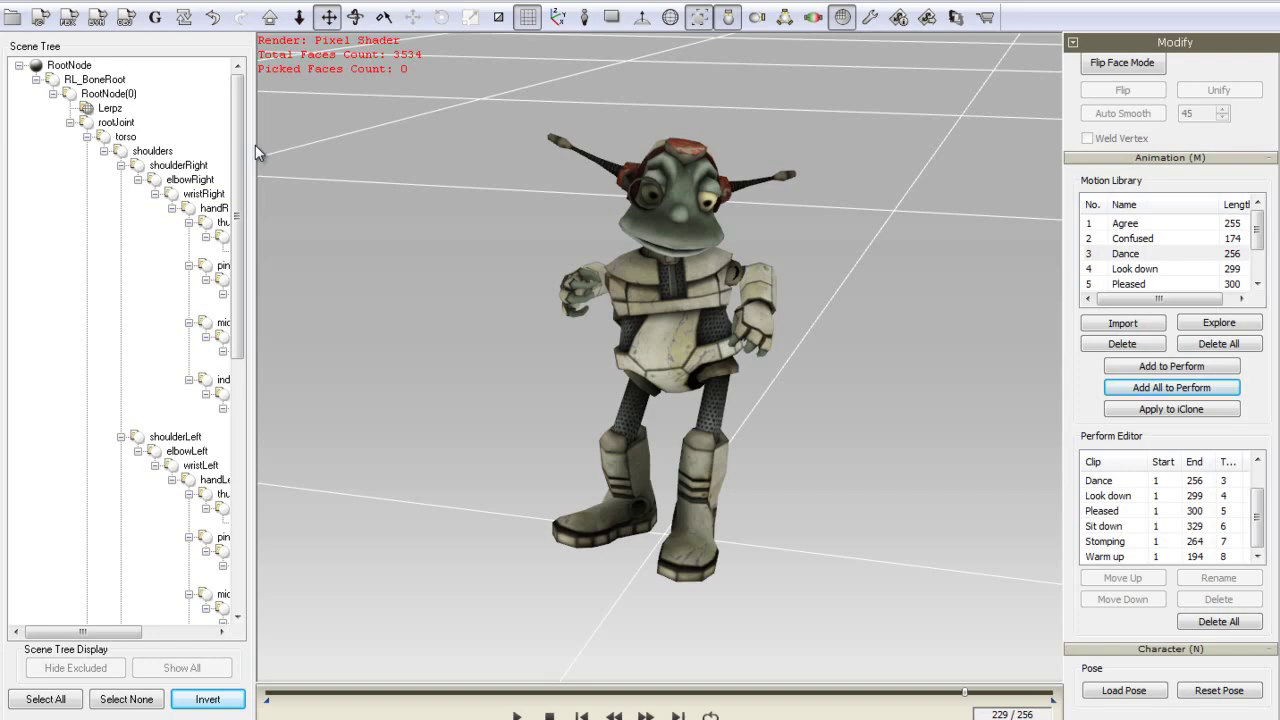
Export the motions as FBX at 30 FPS with animation included, one take per file and geometry excluded.
{"action": "left_click", "coordinate": [68, 17]}
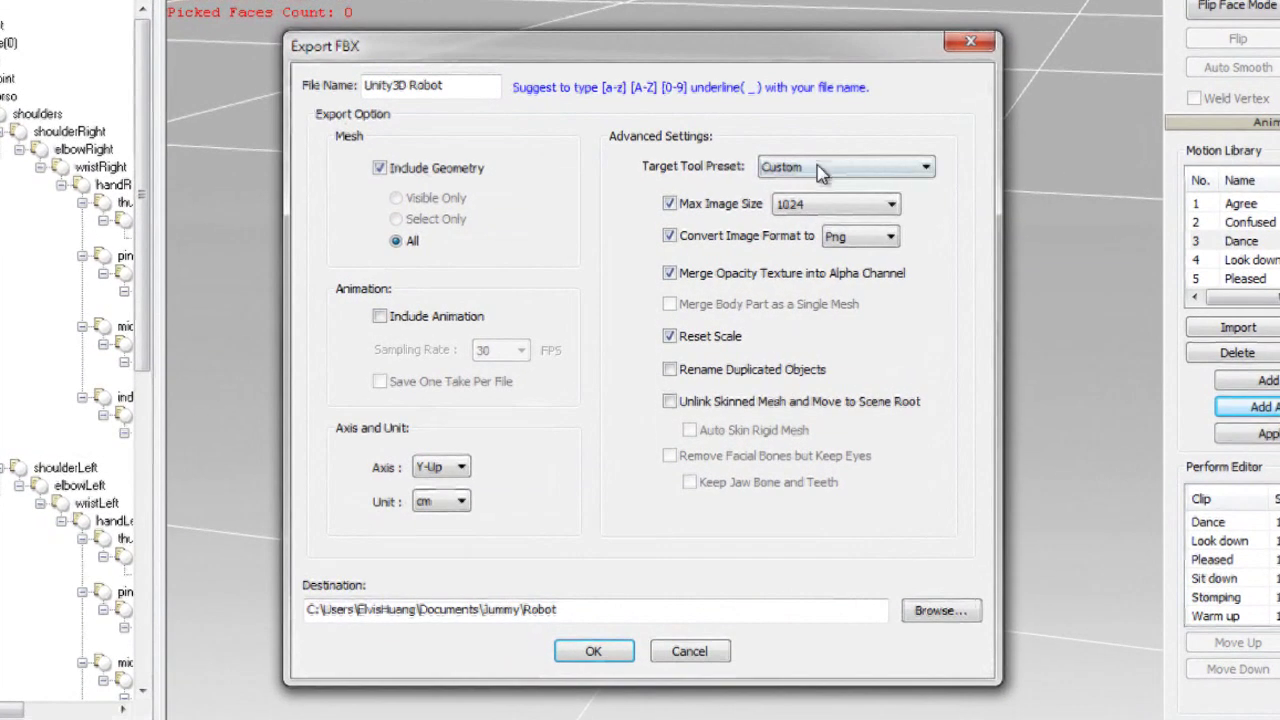
{"action": "left_click", "coordinate": [818, 168]}
{"action": "left_click", "coordinate": [819, 216]}
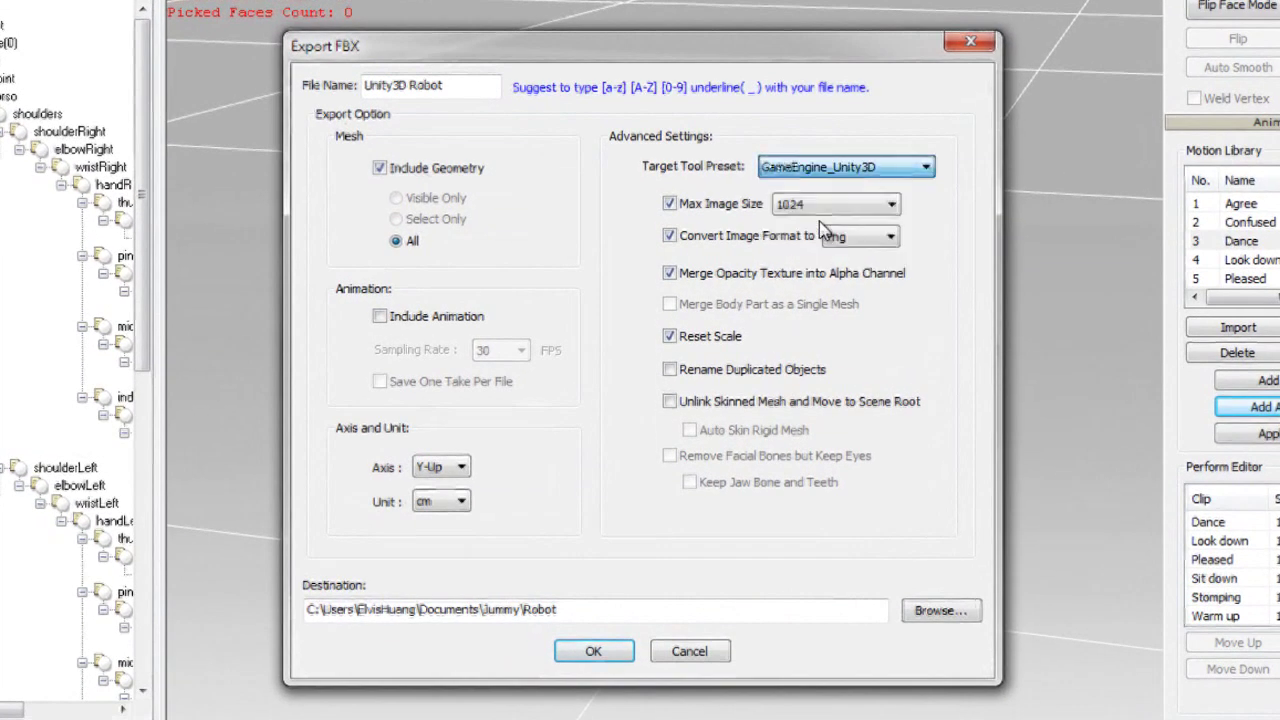
{"action": "left_click", "coordinate": [380, 316]}
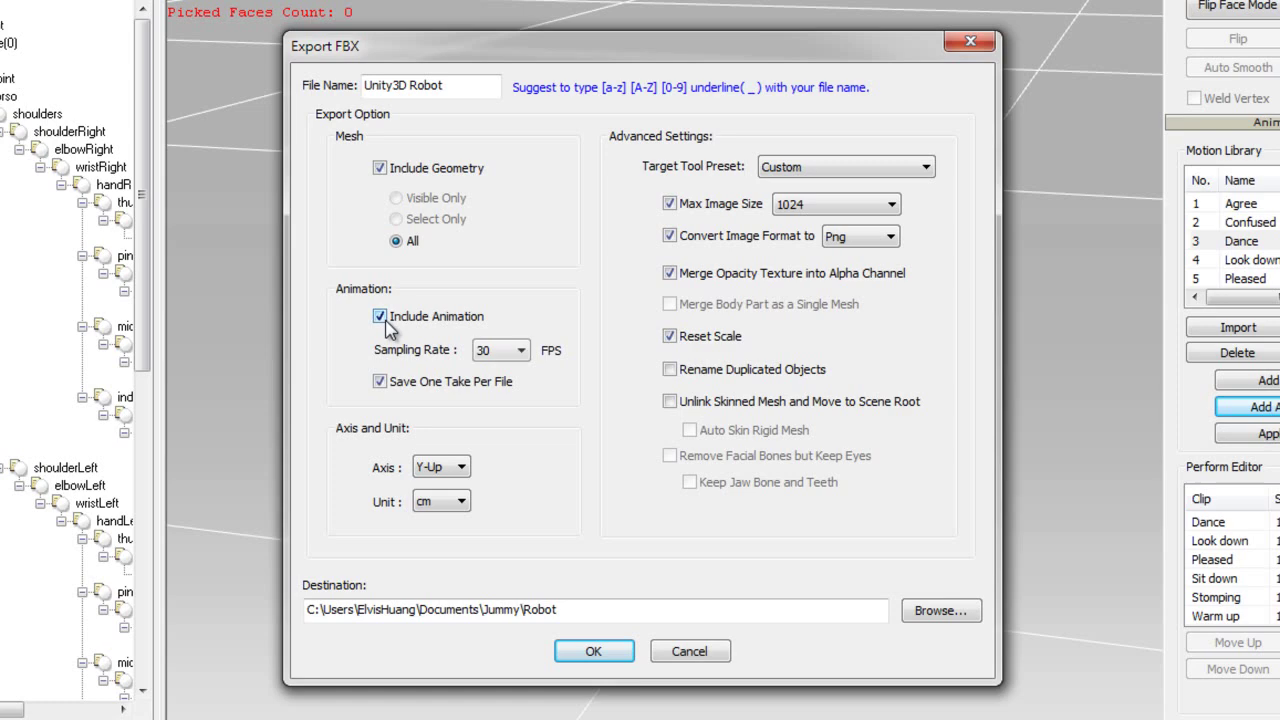
{"action": "left_click", "coordinate": [380, 382]}
{"action": "left_click", "coordinate": [380, 168]}
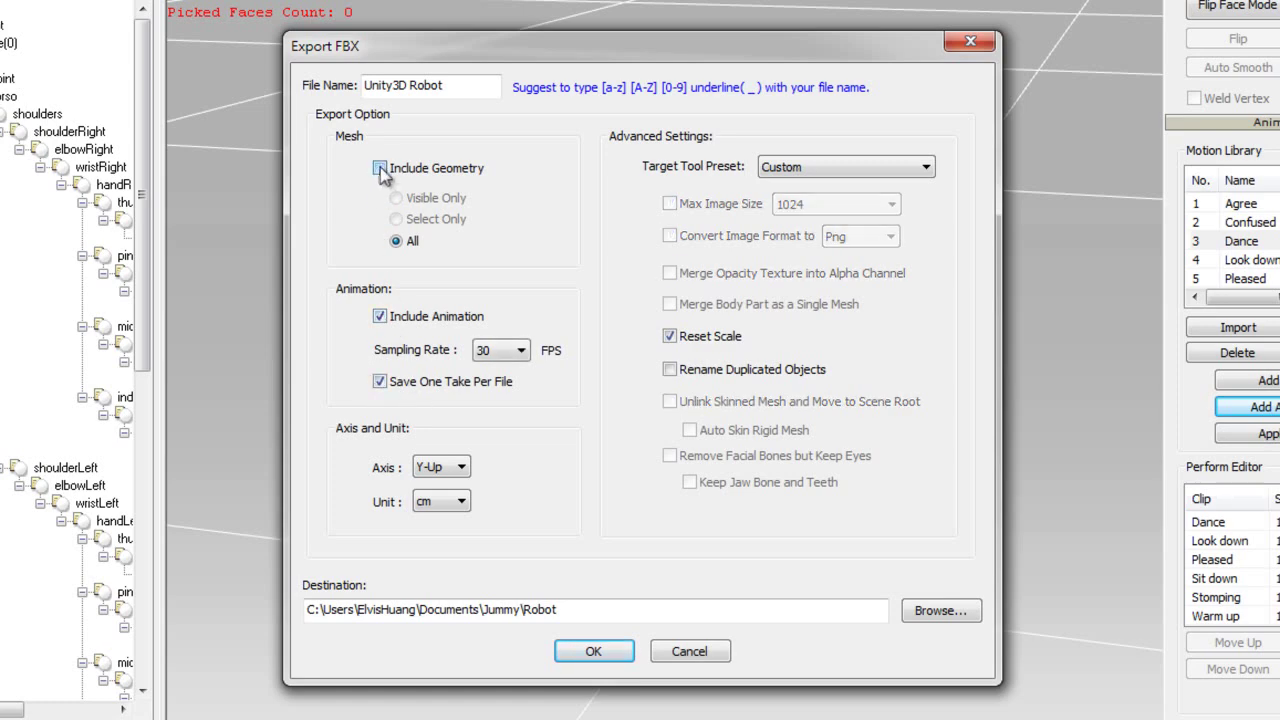
{"action": "left_click", "coordinate": [620, 652]}
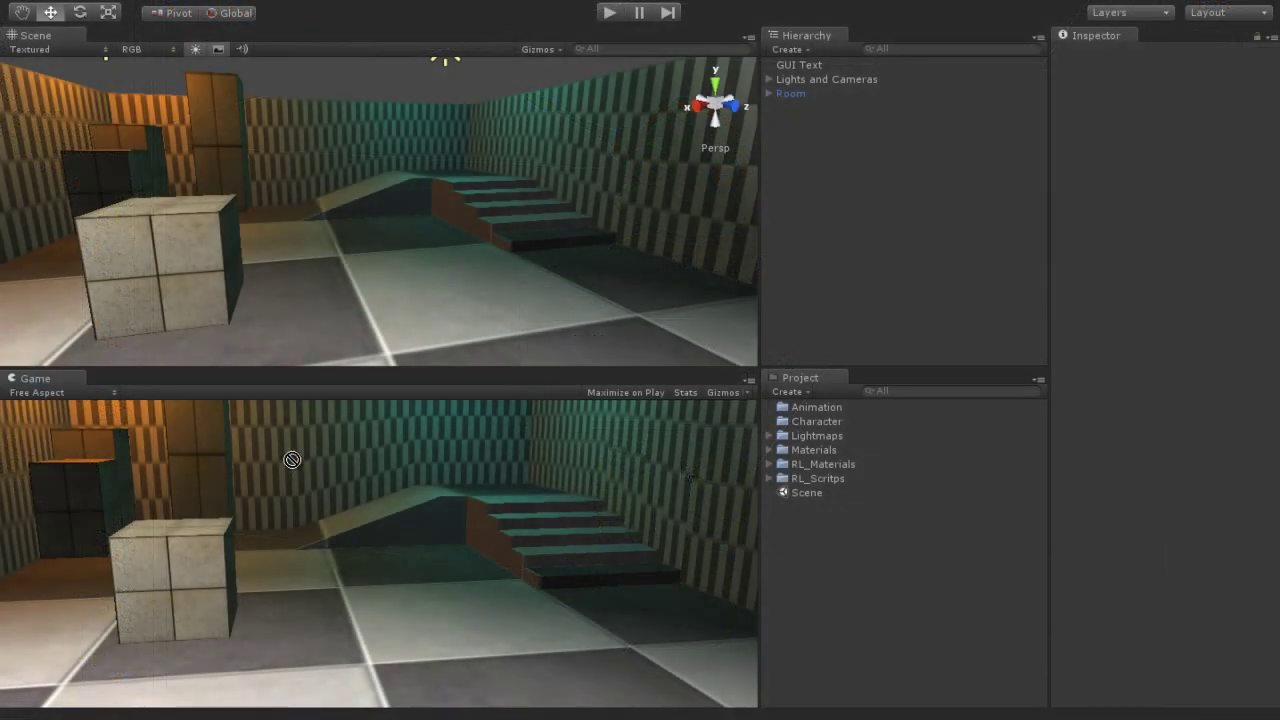
Import the Unity3D Robot FBX from its export folder into the project's Character folder and turn its model preview to face front.
{"action": "left_click", "coordinate": [836, 423]}
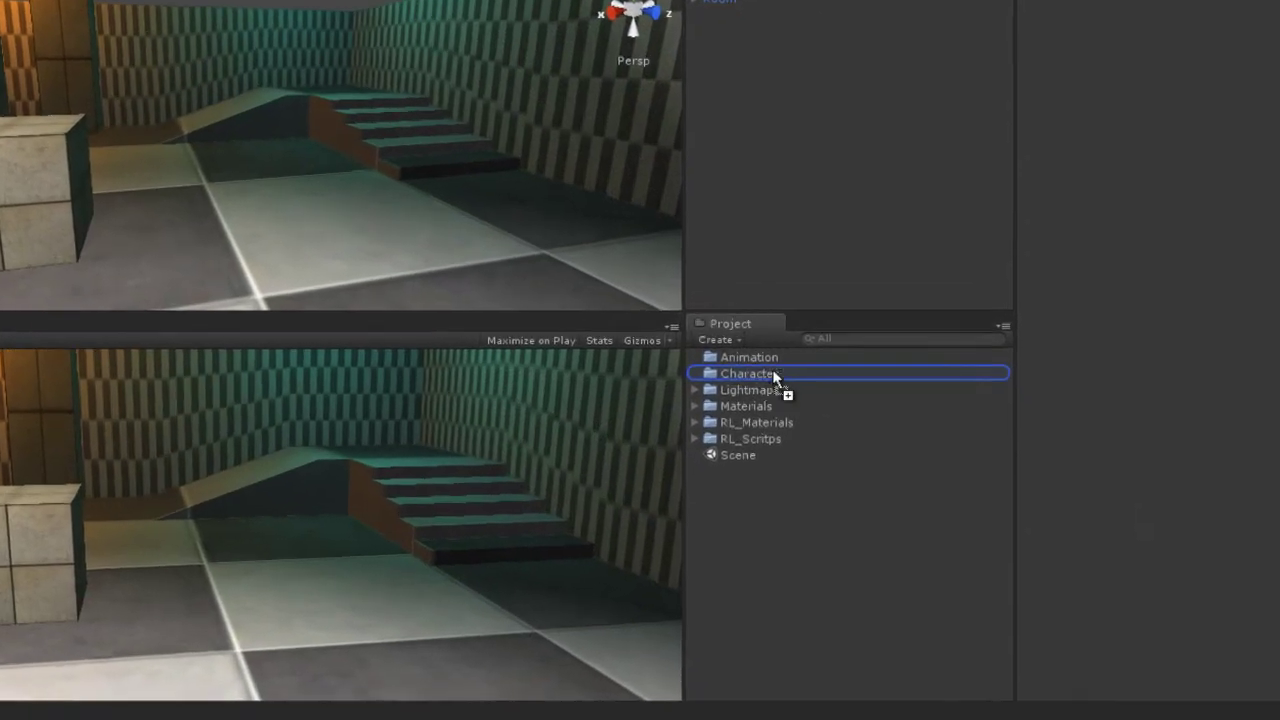
{"action": "double_click", "coordinate": [838, 425]}
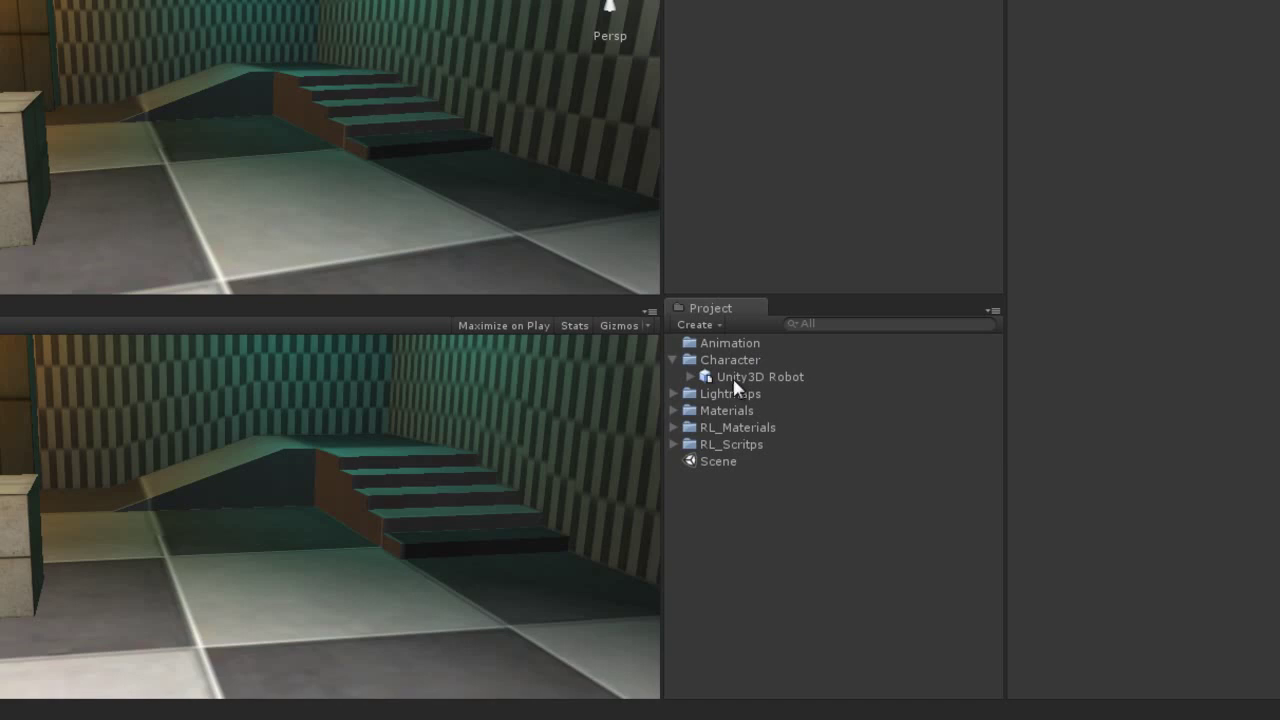
{"action": "left_click", "coordinate": [735, 382]}
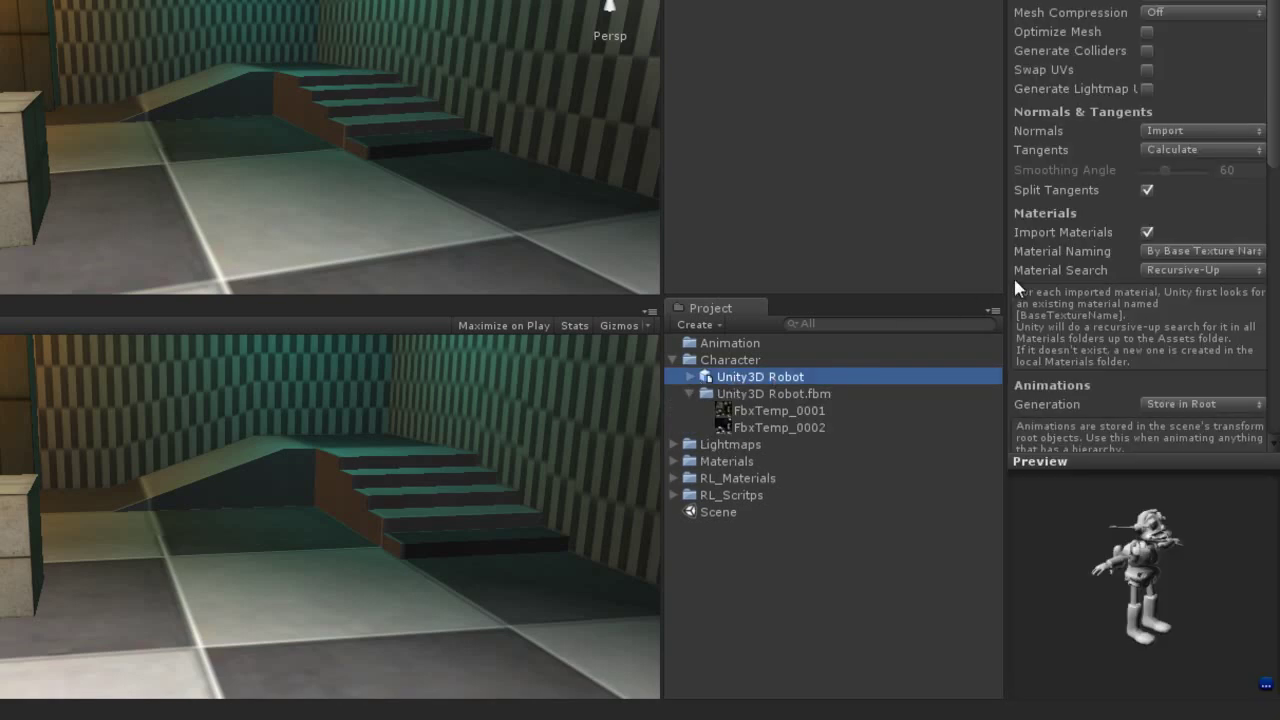
{"action": "left_click_drag", "start_coordinate": [1169, 524], "coordinate": [1098, 530]}
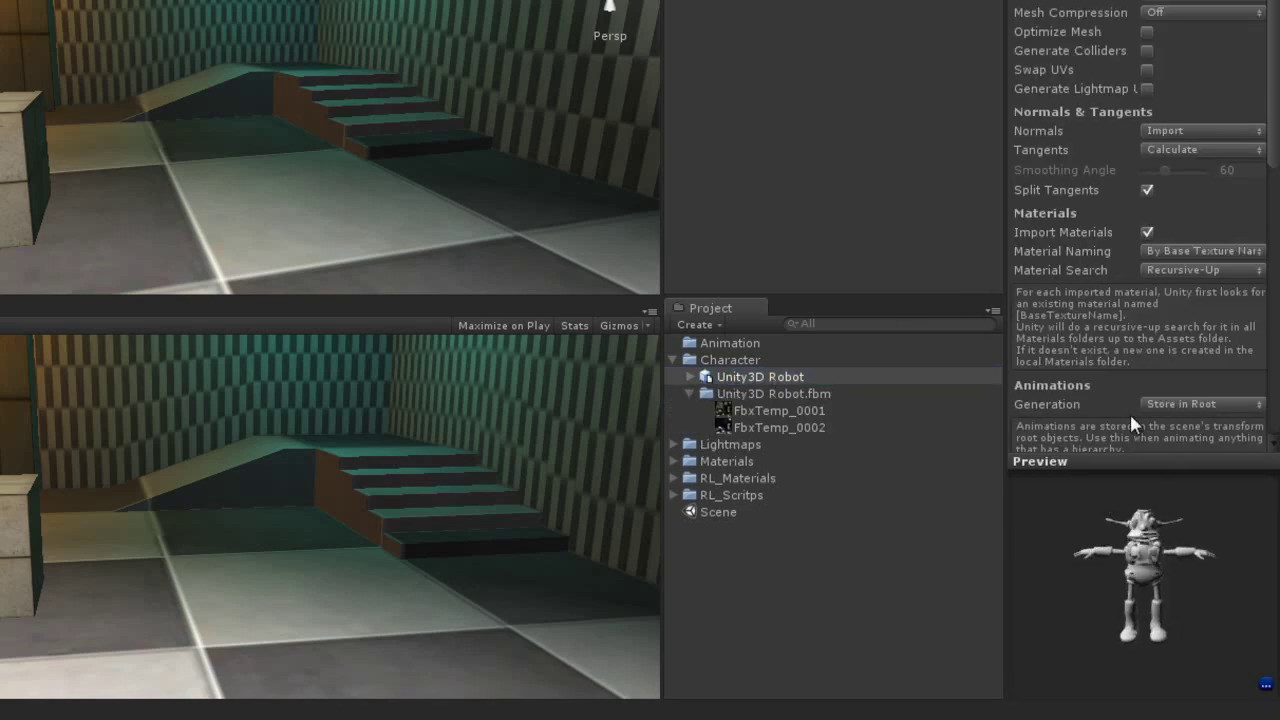
Set the robot model's Material Naming to Model Name + Model's Material and apply the import settings.
{"action": "left_click", "coordinate": [1164, 252]}
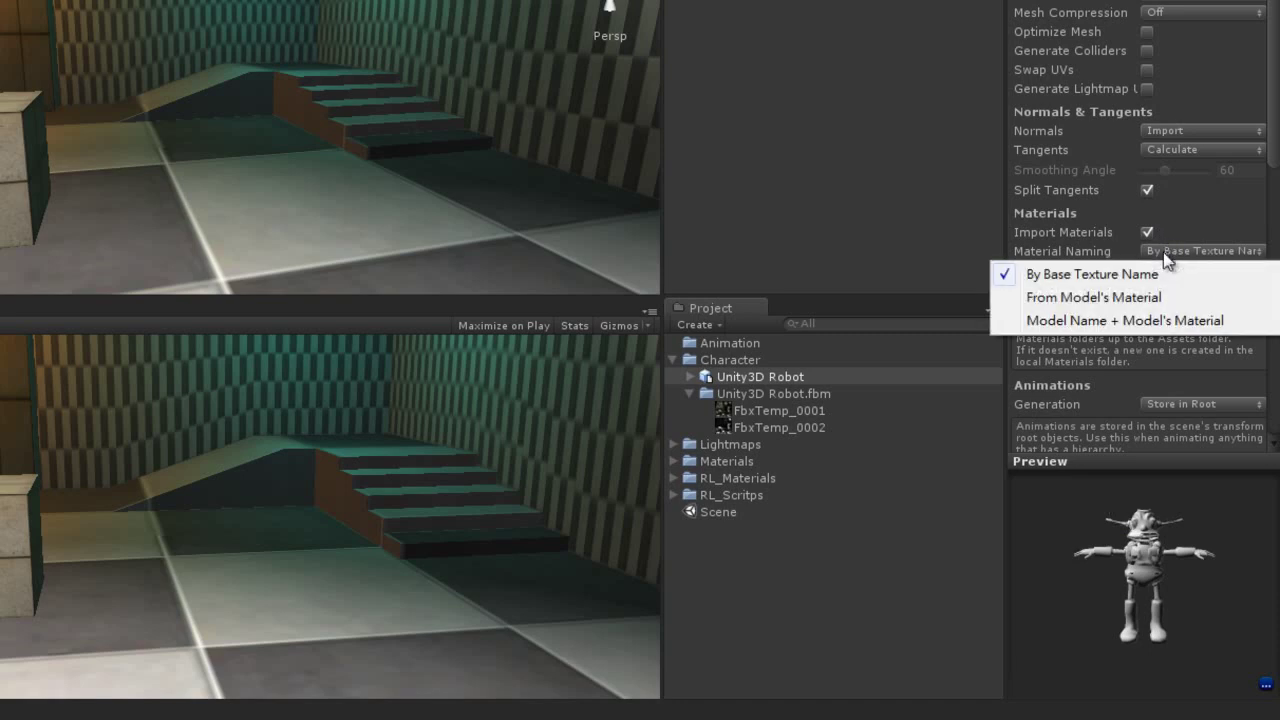
{"action": "left_click", "coordinate": [1135, 322]}
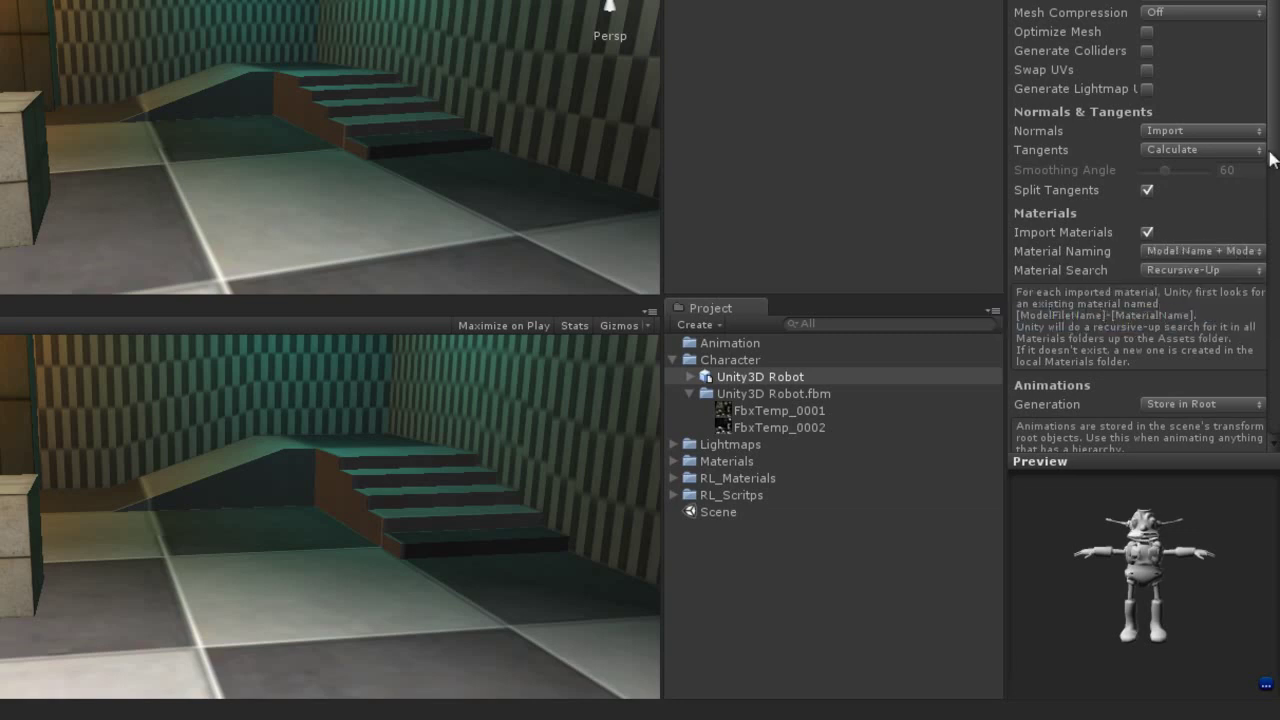
{"action": "left_click_drag", "start_coordinate": [1272, 160], "coordinate": [1272, 305]}
{"action": "left_click", "coordinate": [1245, 392]}
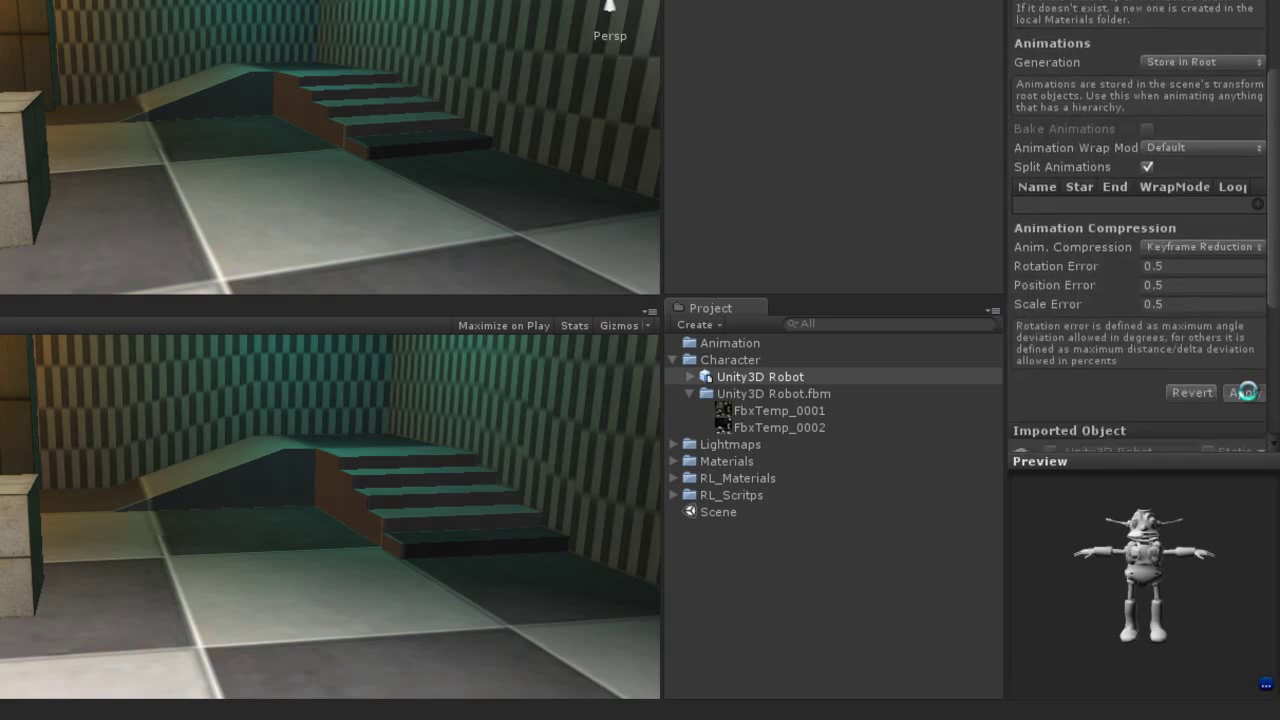
{"action": "left_click_drag", "start_coordinate": [1117, 583], "coordinate": [1198, 578]}
Place the Unity3D Robot model on the room's floor in the scene and frame it in the view.
{"action": "left_click", "coordinate": [771, 411]}
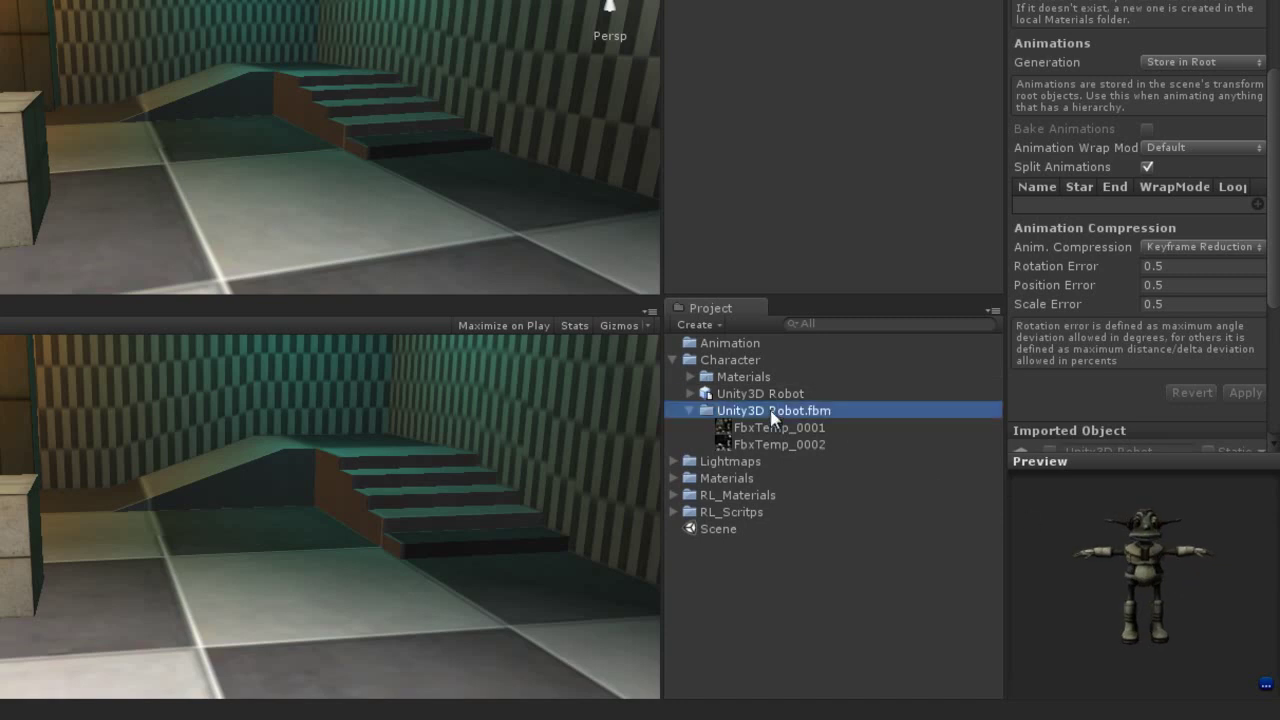
{"action": "left_click", "coordinate": [780, 395]}
{"action": "left_click_drag", "start_coordinate": [785, 403], "coordinate": [248, 204]}
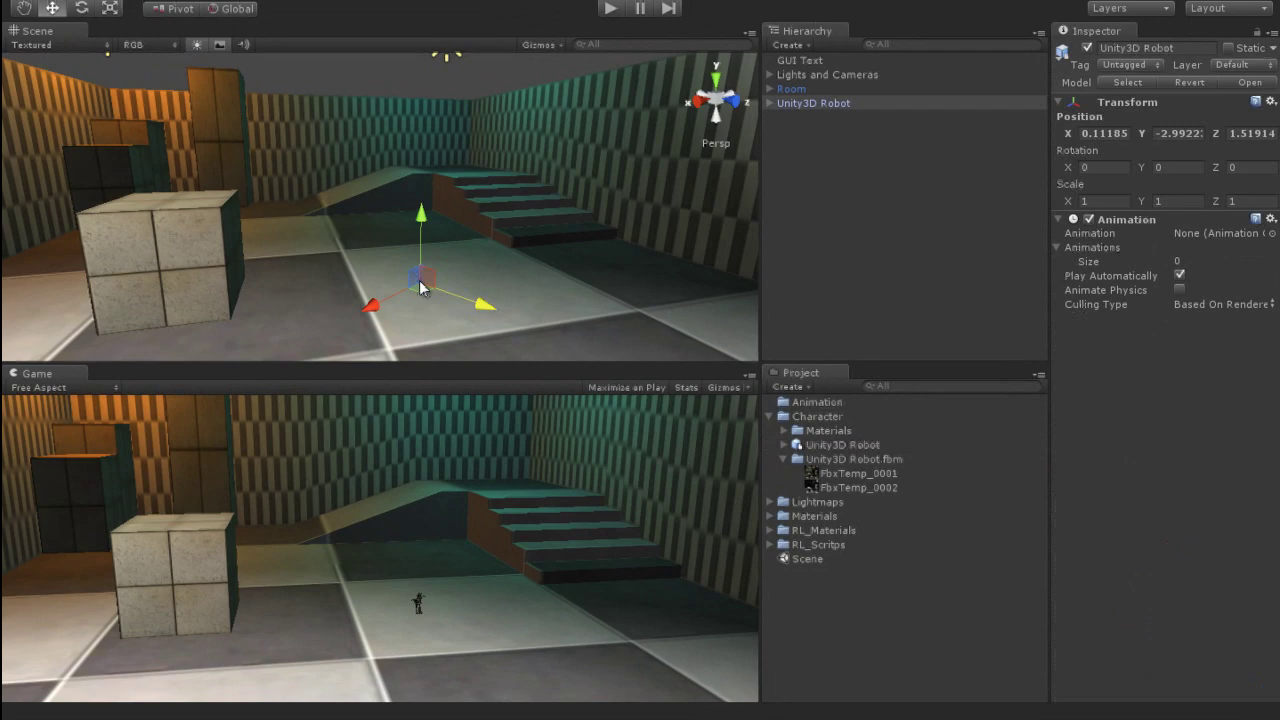
{"action": "double_click", "coordinate": [801, 102]}
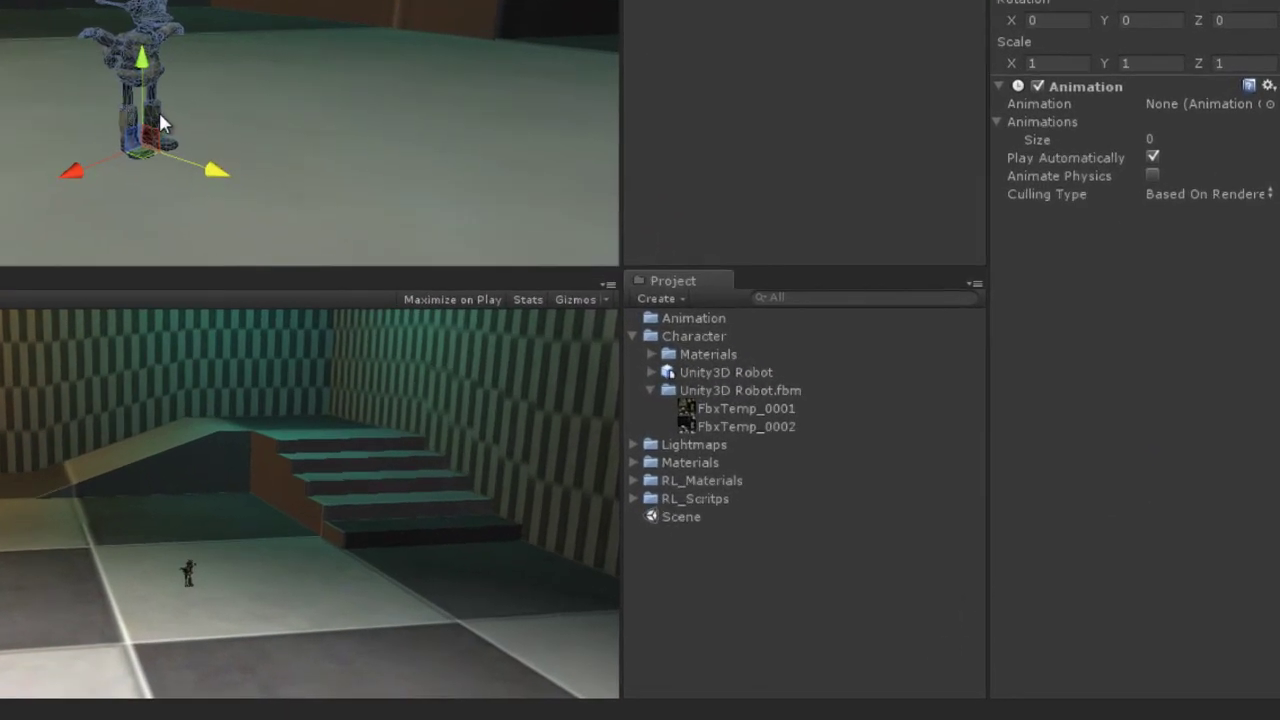
Import the exported Unity3D Robot motion FBX files, from Agree to Warm up, into the Animation folder.
{"action": "left_click", "coordinate": [826, 372]}
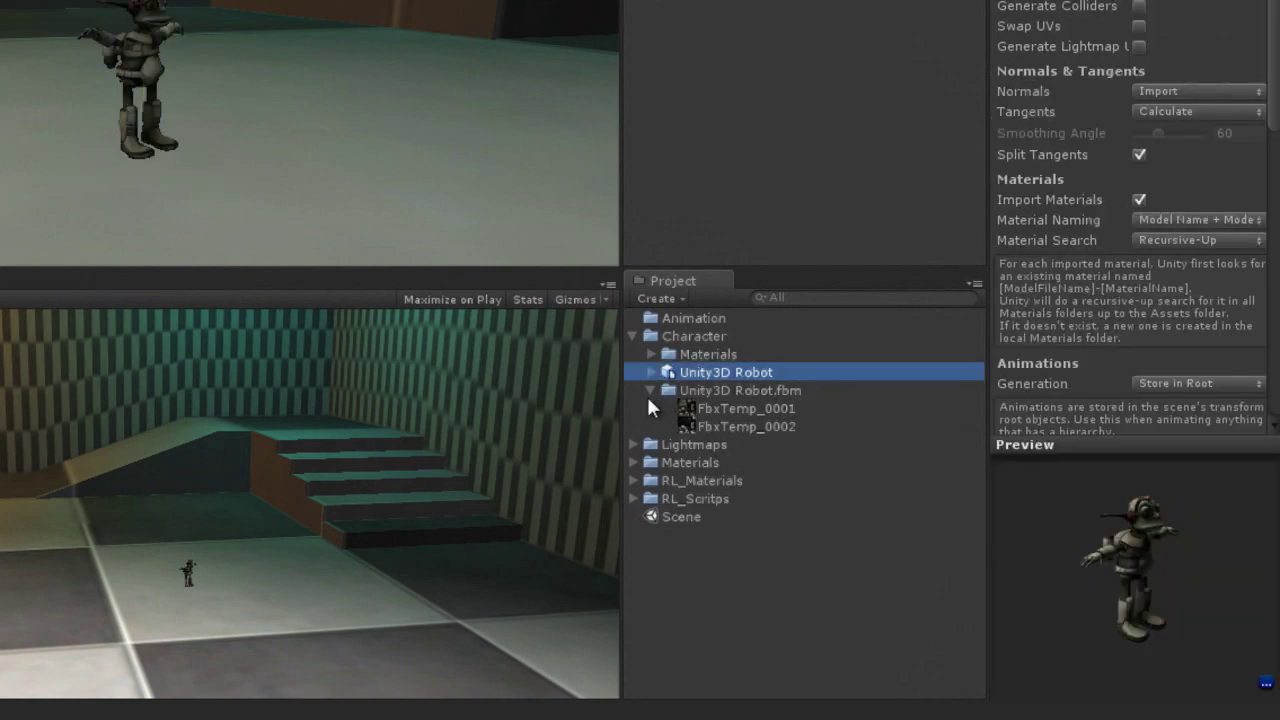
{"action": "left_click", "coordinate": [634, 337]}
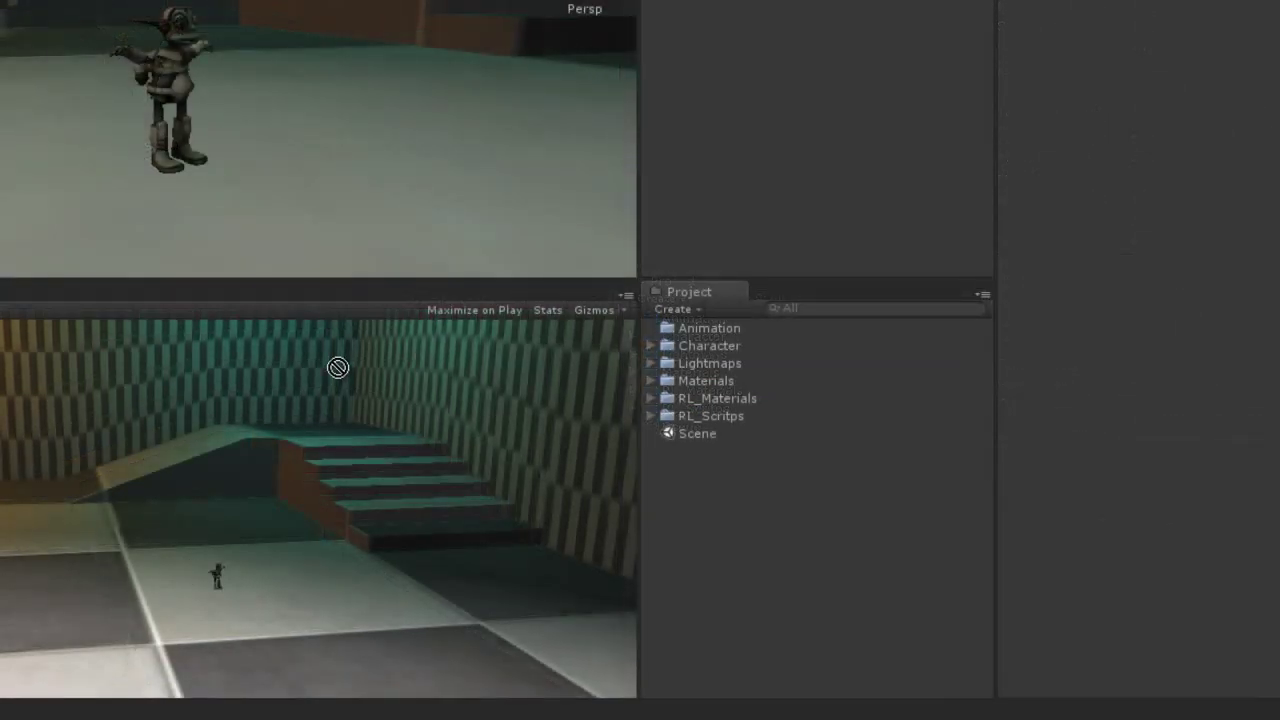
{"action": "left_click_drag", "start_coordinate": [337, 368], "coordinate": [697, 327]}
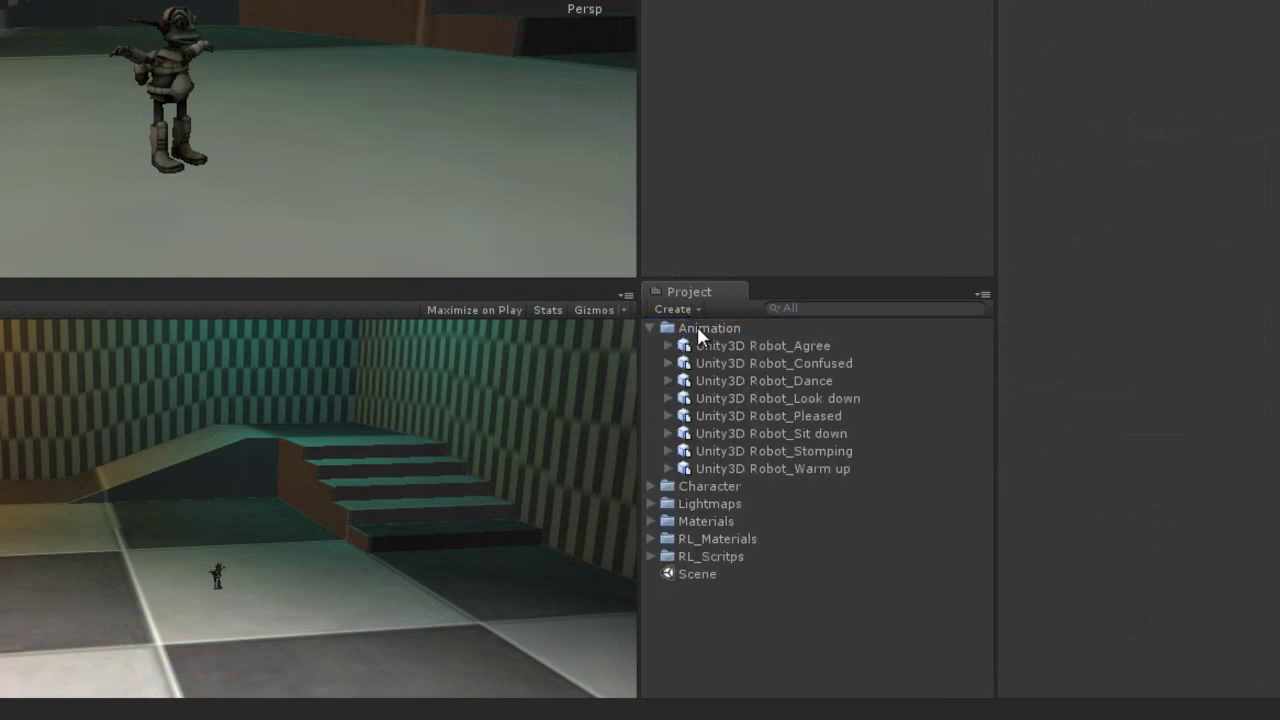
Assign the Agree clip from Unity3D Robot_Agree to the scene's robot and test it briefly in play mode.
{"action": "left_click", "coordinate": [666, 346]}
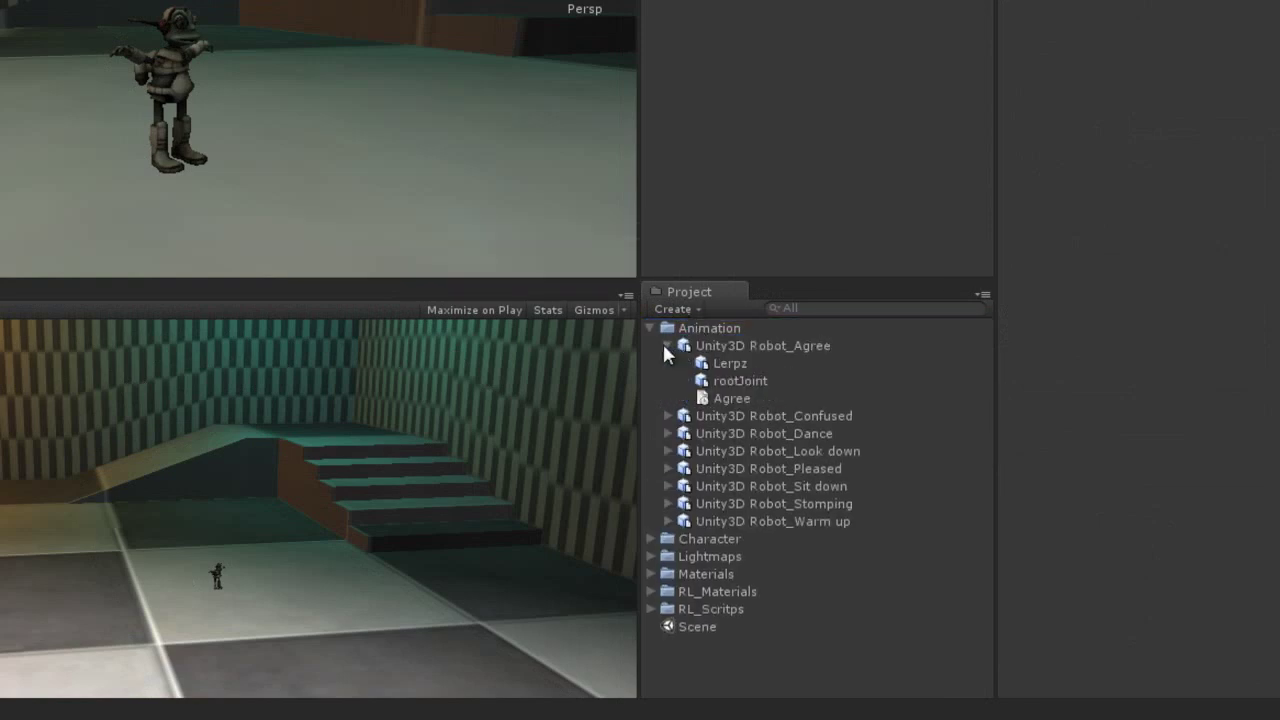
{"action": "left_click", "coordinate": [718, 399]}
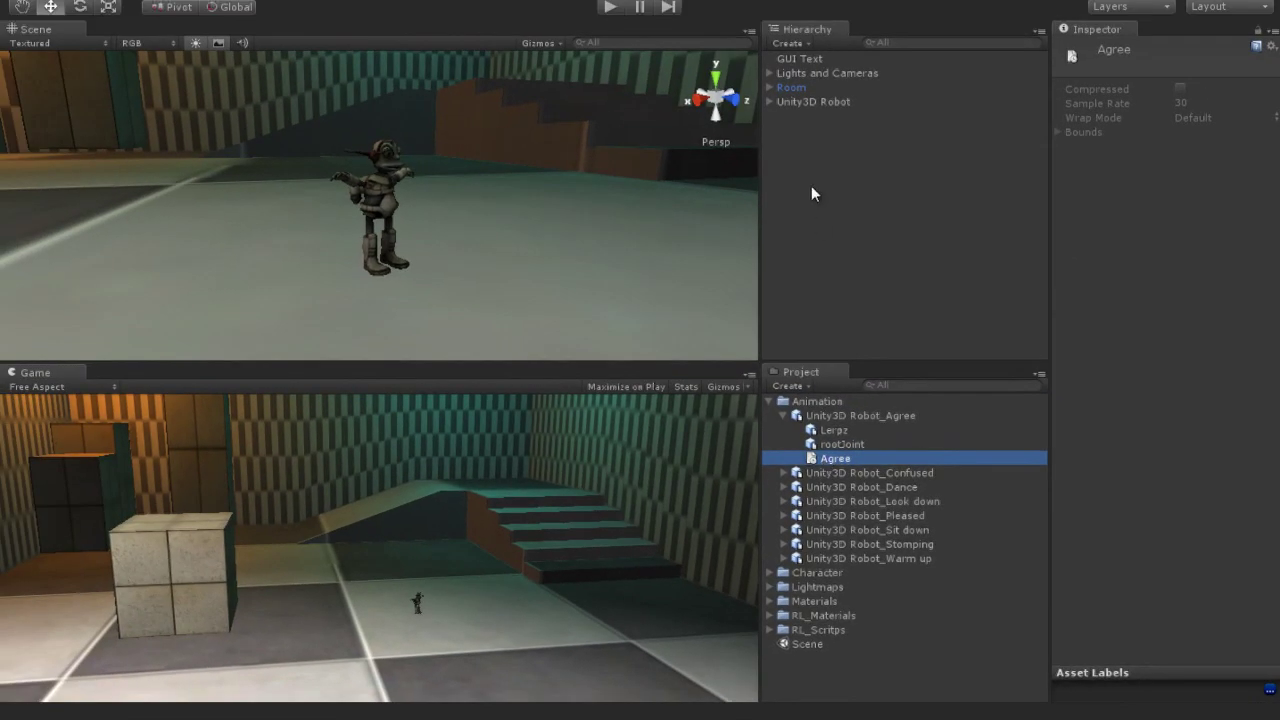
{"action": "left_click", "coordinate": [810, 102]}
{"action": "left_click_drag", "start_coordinate": [856, 461], "coordinate": [1149, 457]}
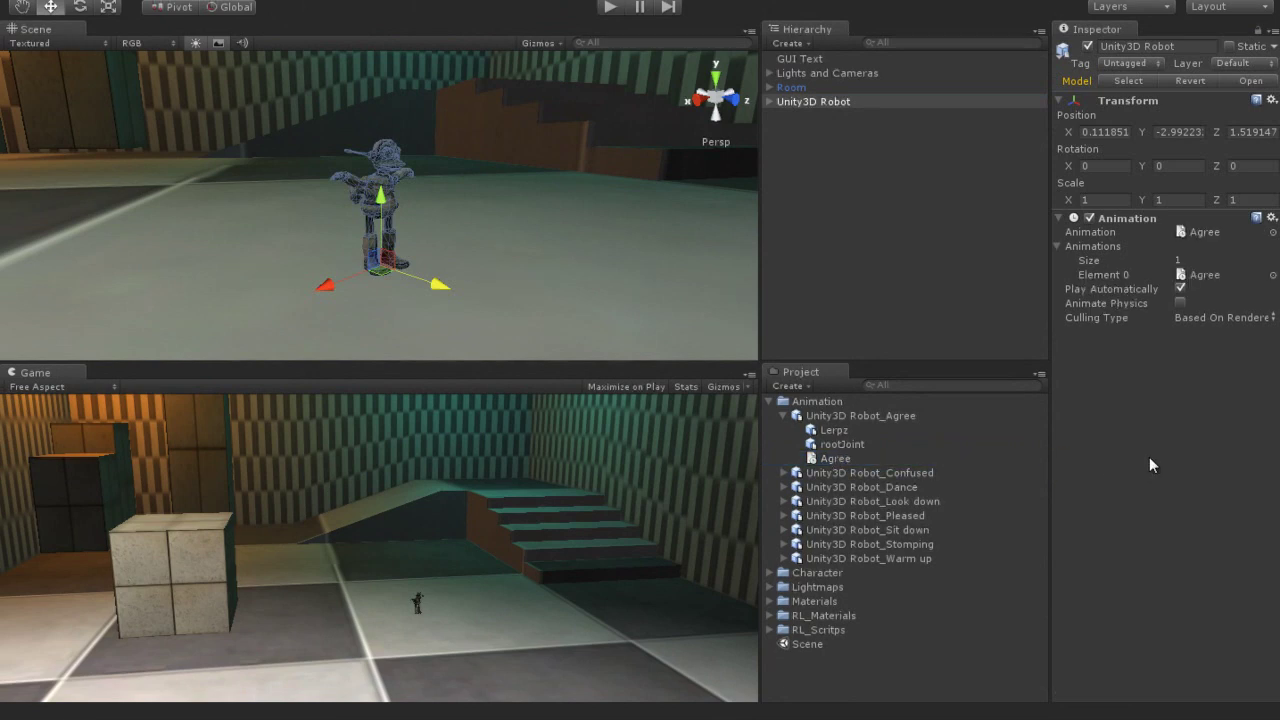
{"action": "left_click", "coordinate": [612, 8]}
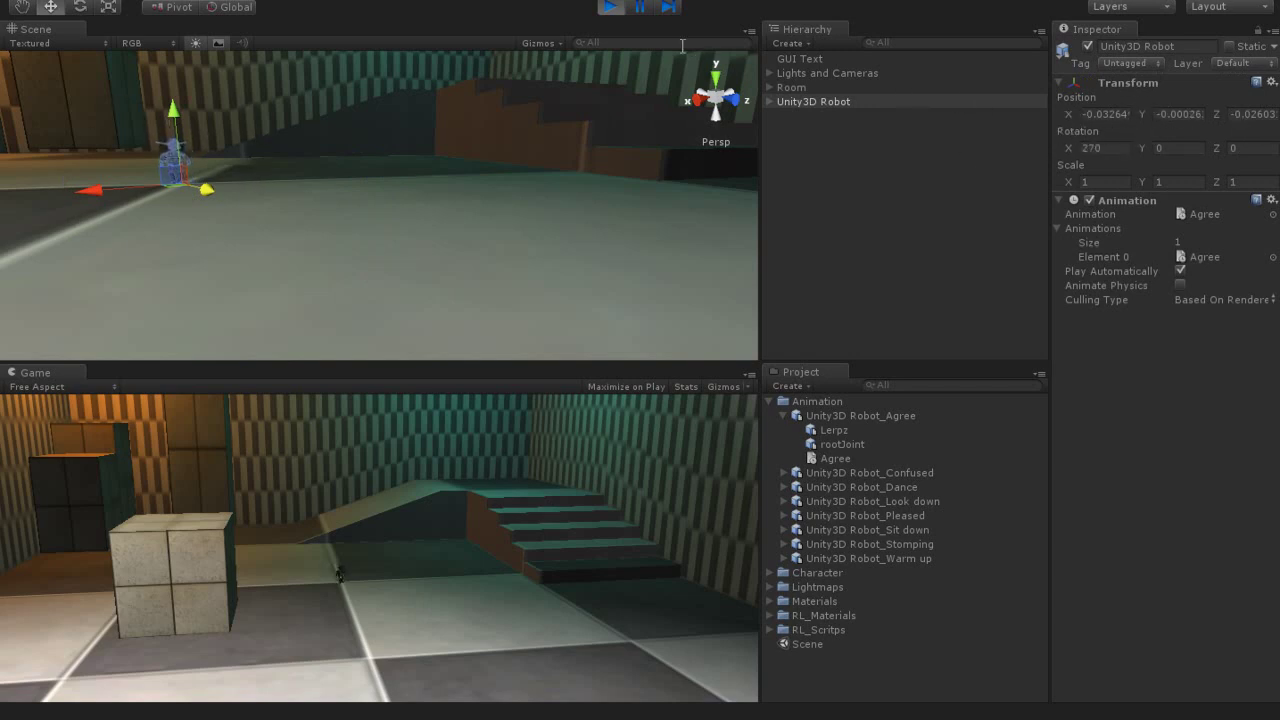
{"action": "left_click", "coordinate": [611, 8]}
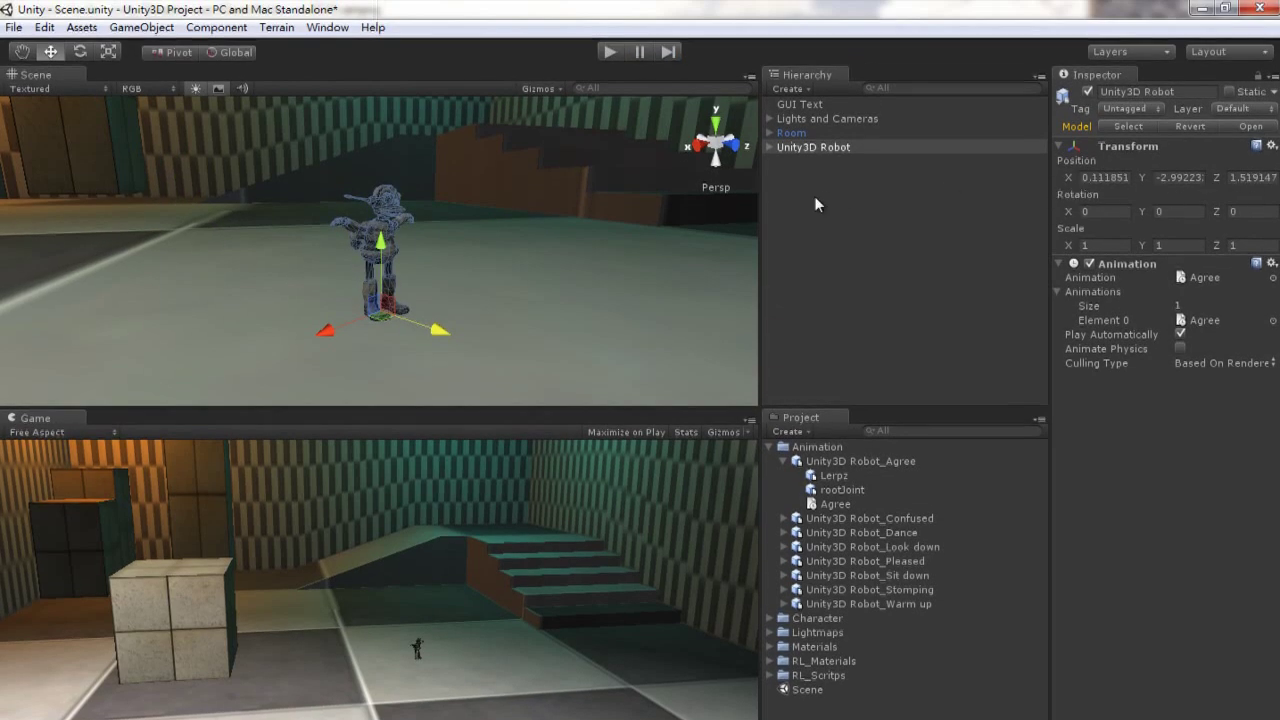
Create an empty game object named Dummy and make the Unity3D Robot its child.
{"action": "left_click", "coordinate": [126, 28]}
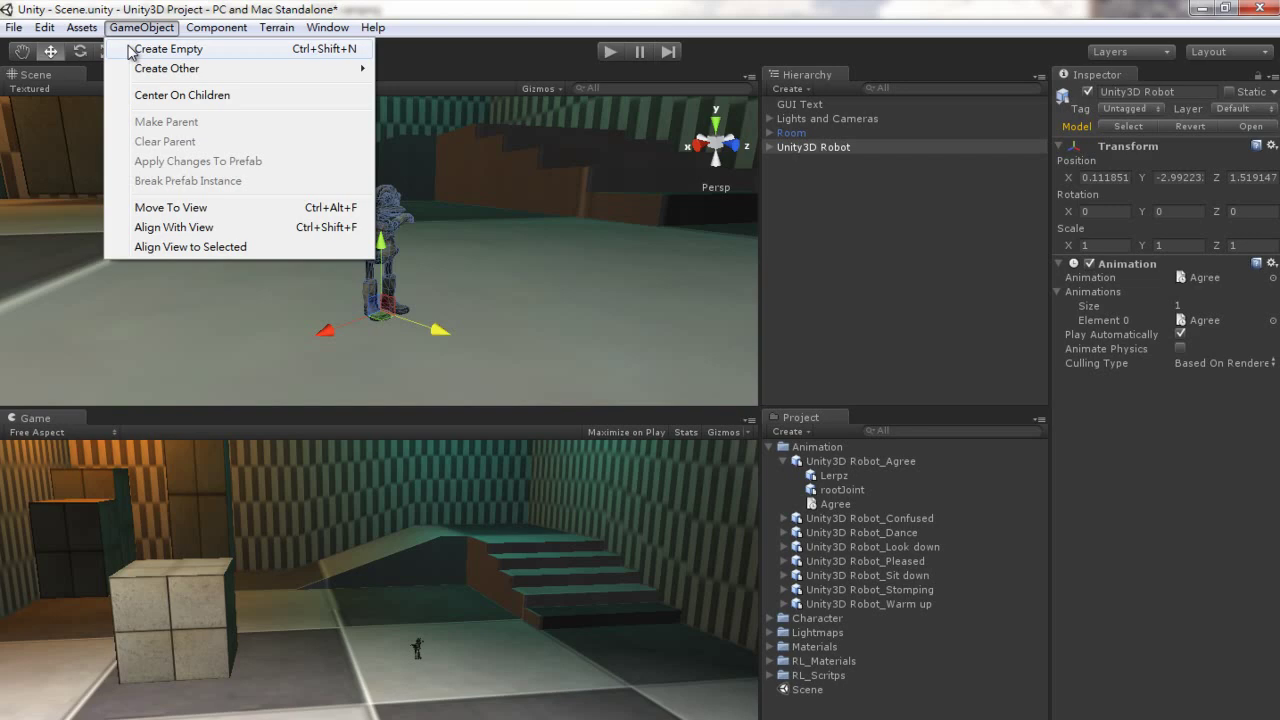
{"action": "left_click", "coordinate": [135, 52]}
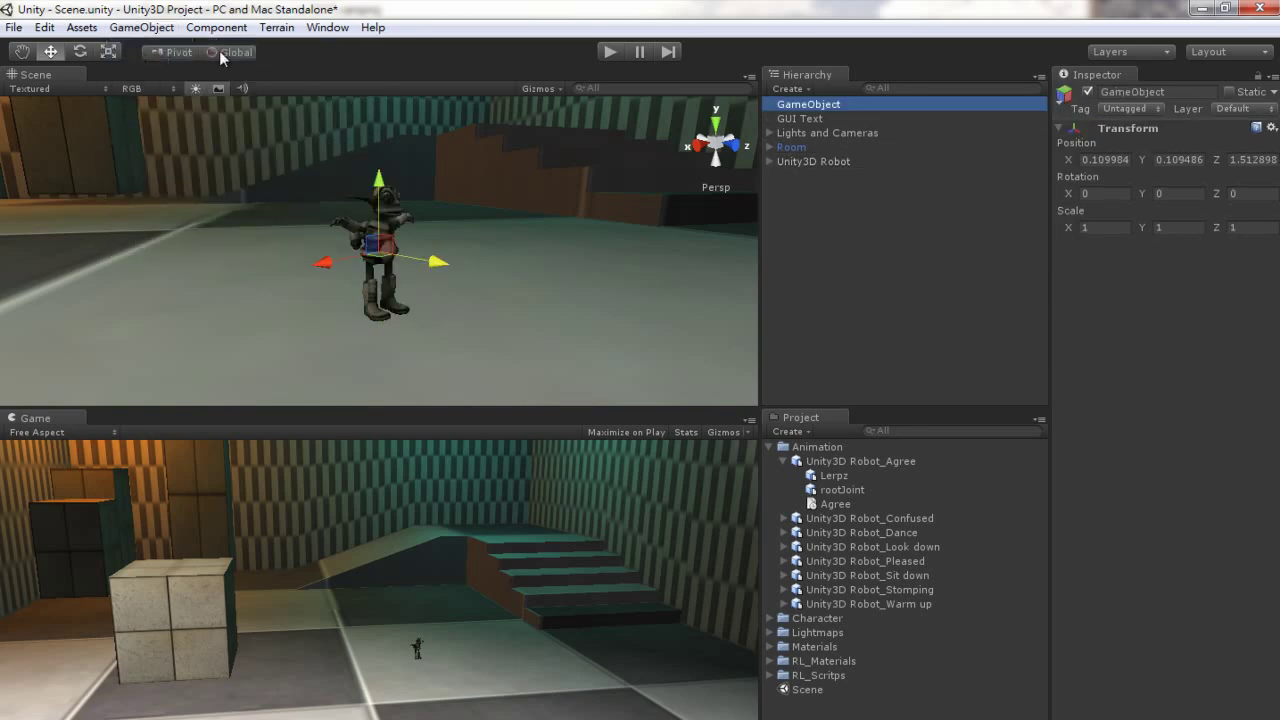
{"action": "left_click", "coordinate": [847, 100]}
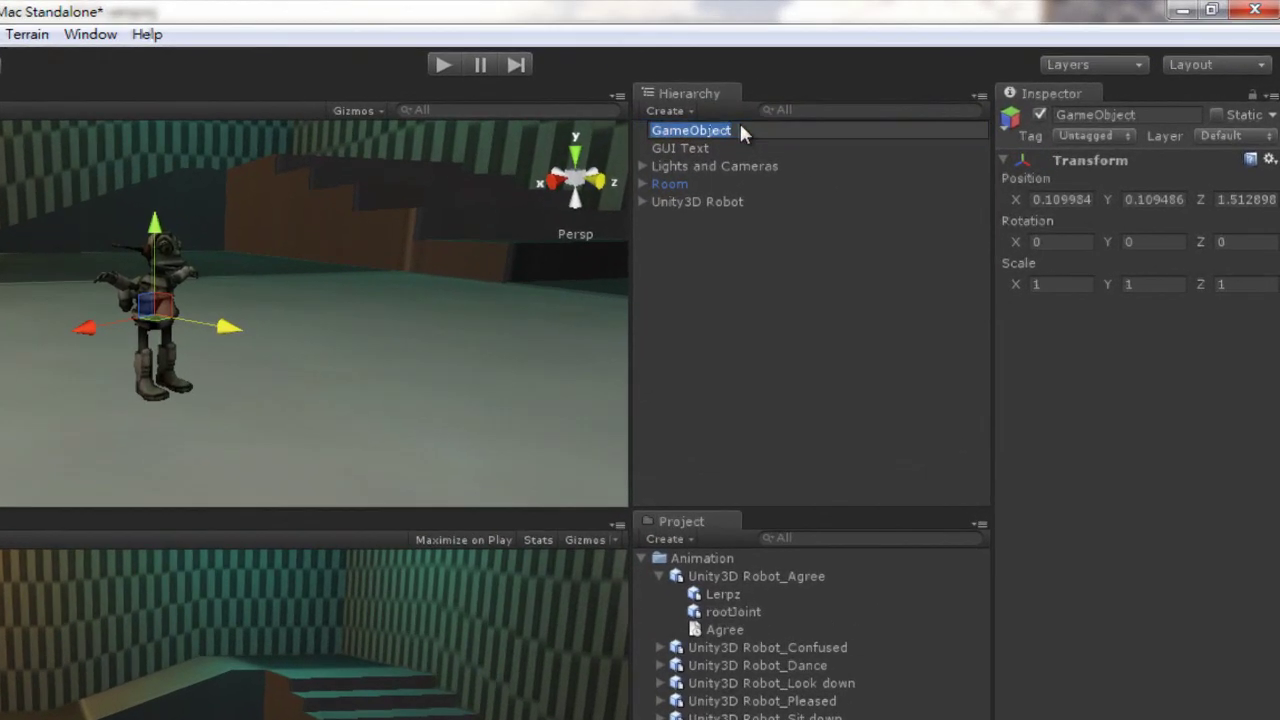
{"action": "type", "text": "Dummy"}
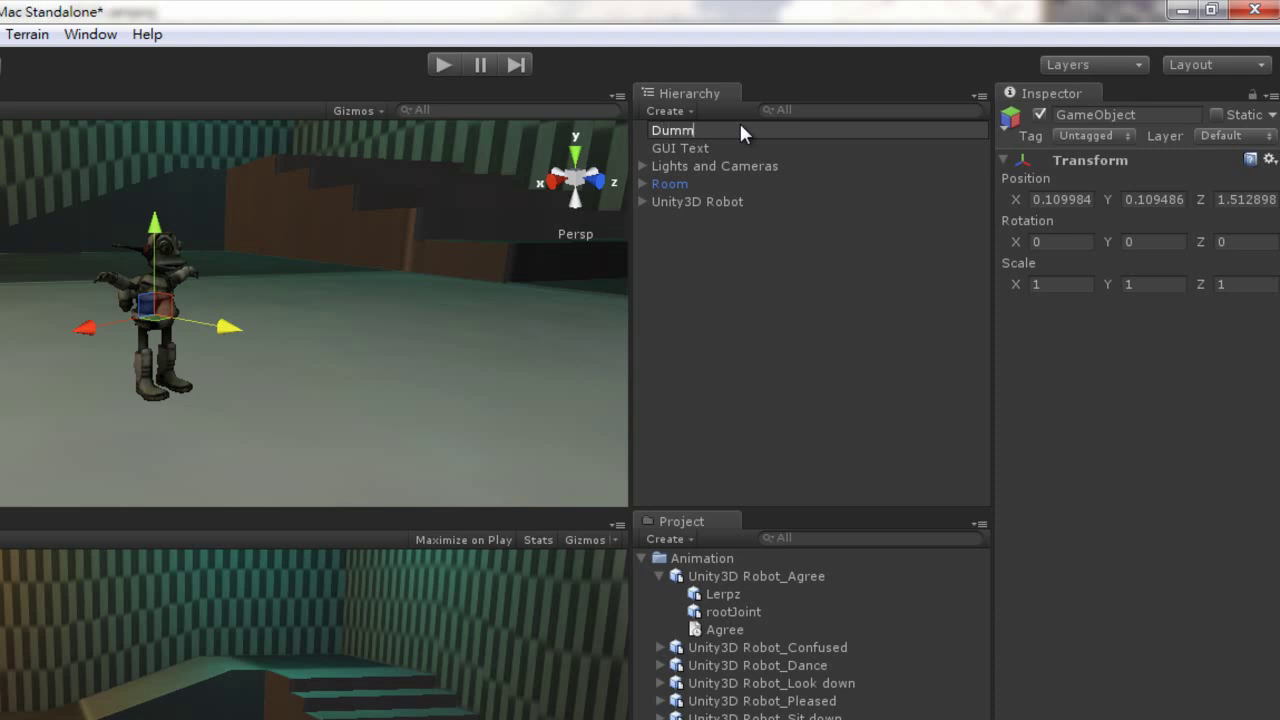
{"action": "key", "text": "Return"}
{"action": "left_click_drag", "start_coordinate": [677, 198], "coordinate": [665, 132]}
{"action": "left_click", "coordinate": [642, 130]}
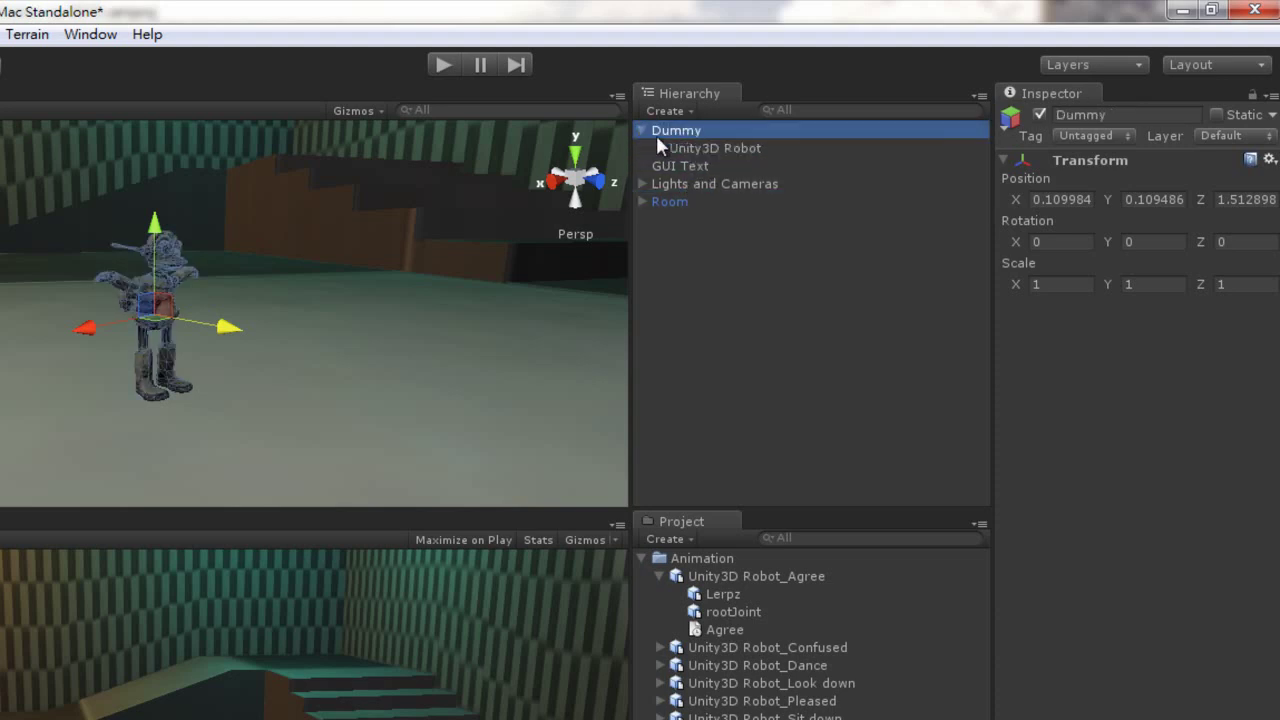
Set the Unity3D Robot's position under Dummy to 0 on X, Y and Z.
{"action": "left_click", "coordinate": [690, 148]}
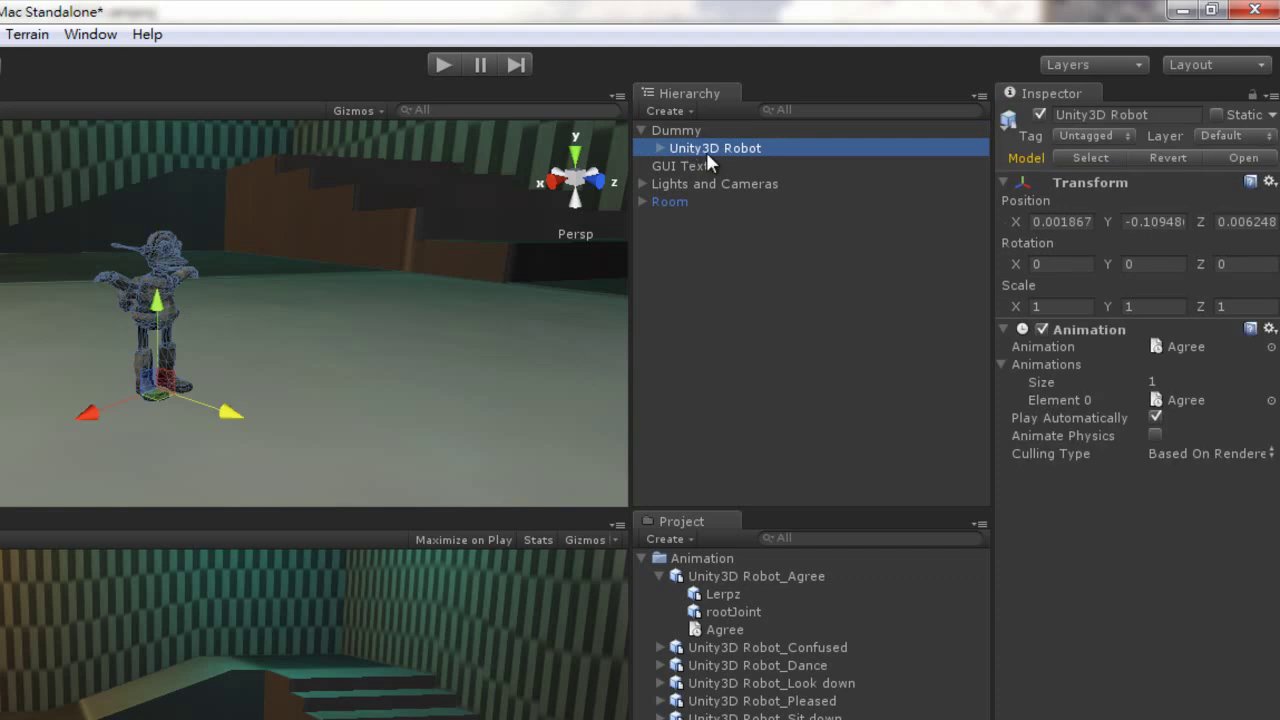
{"action": "left_click", "coordinate": [1048, 222]}
{"action": "type", "text": "0"}
{"action": "left_click", "coordinate": [1150, 222]}
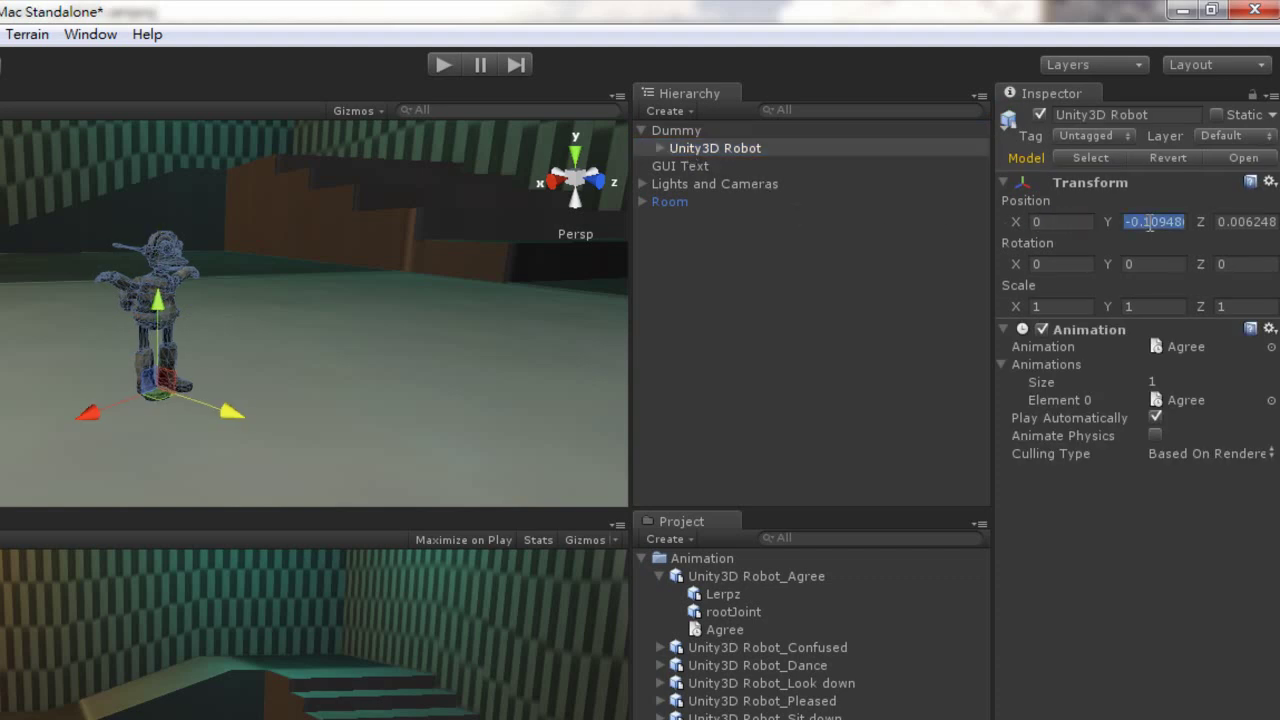
{"action": "type", "text": "0"}
{"action": "left_click", "coordinate": [1233, 222]}
{"action": "type", "text": "0"}
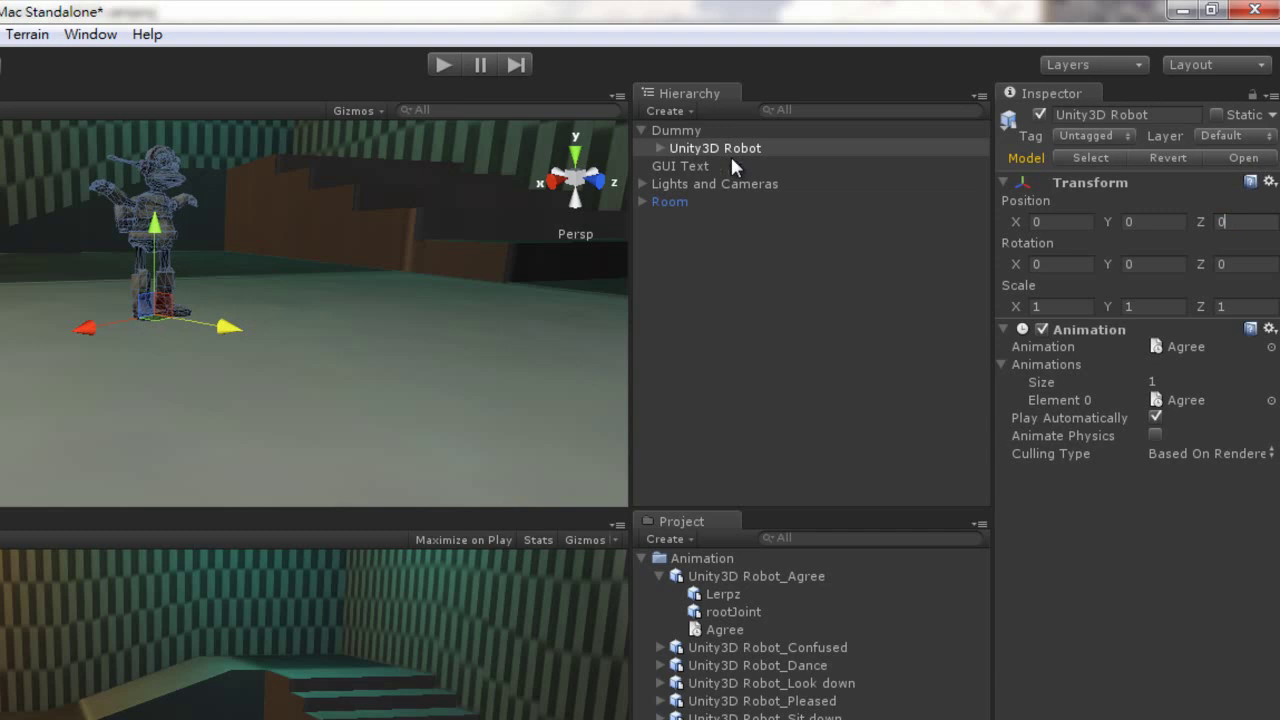
Lower the Dummy object to floor level by setting its Y position to 0.
{"action": "double_click", "coordinate": [680, 130]}
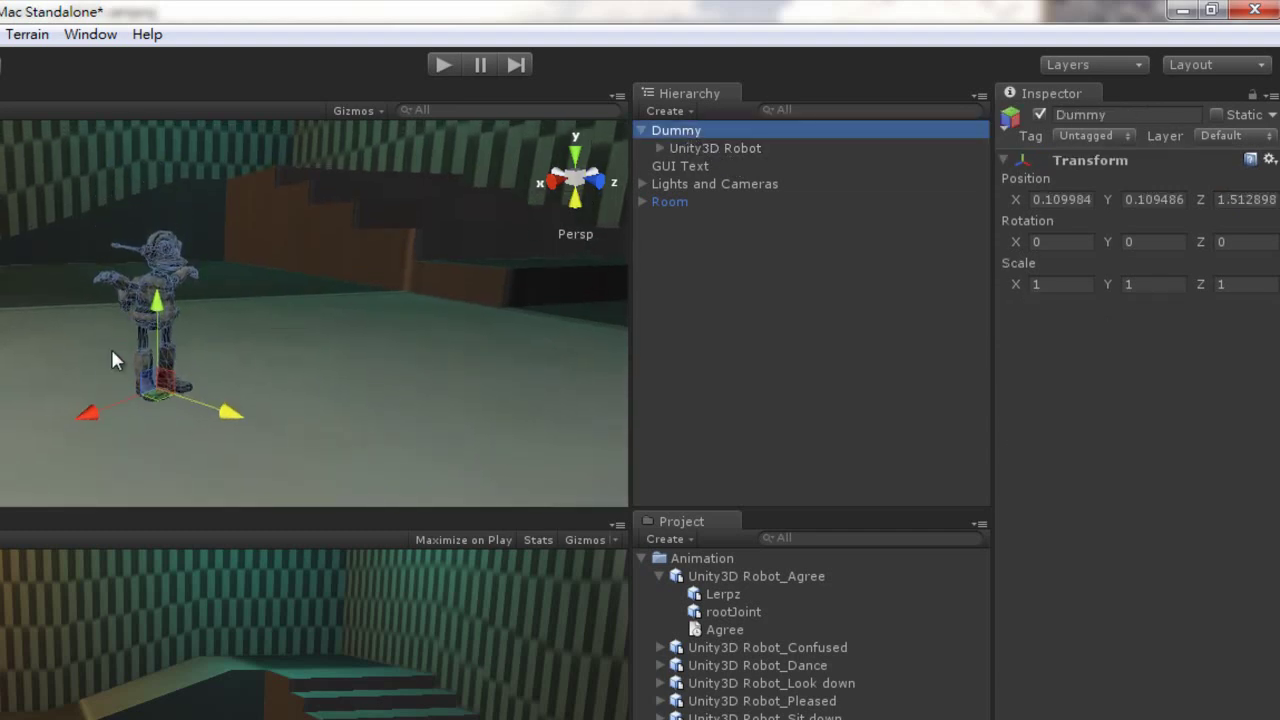
{"action": "left_click_drag", "start_coordinate": [157, 307], "coordinate": [162, 363]}
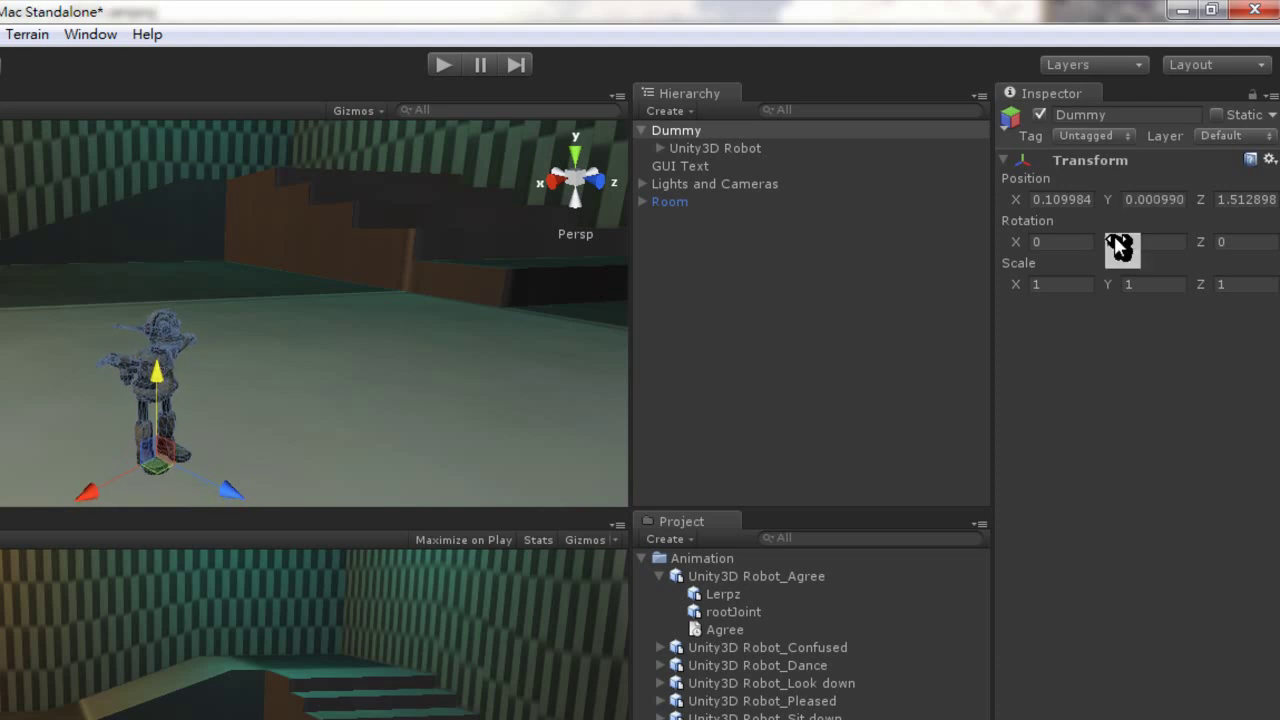
{"action": "left_click_drag", "start_coordinate": [156, 381], "coordinate": [156, 380]}
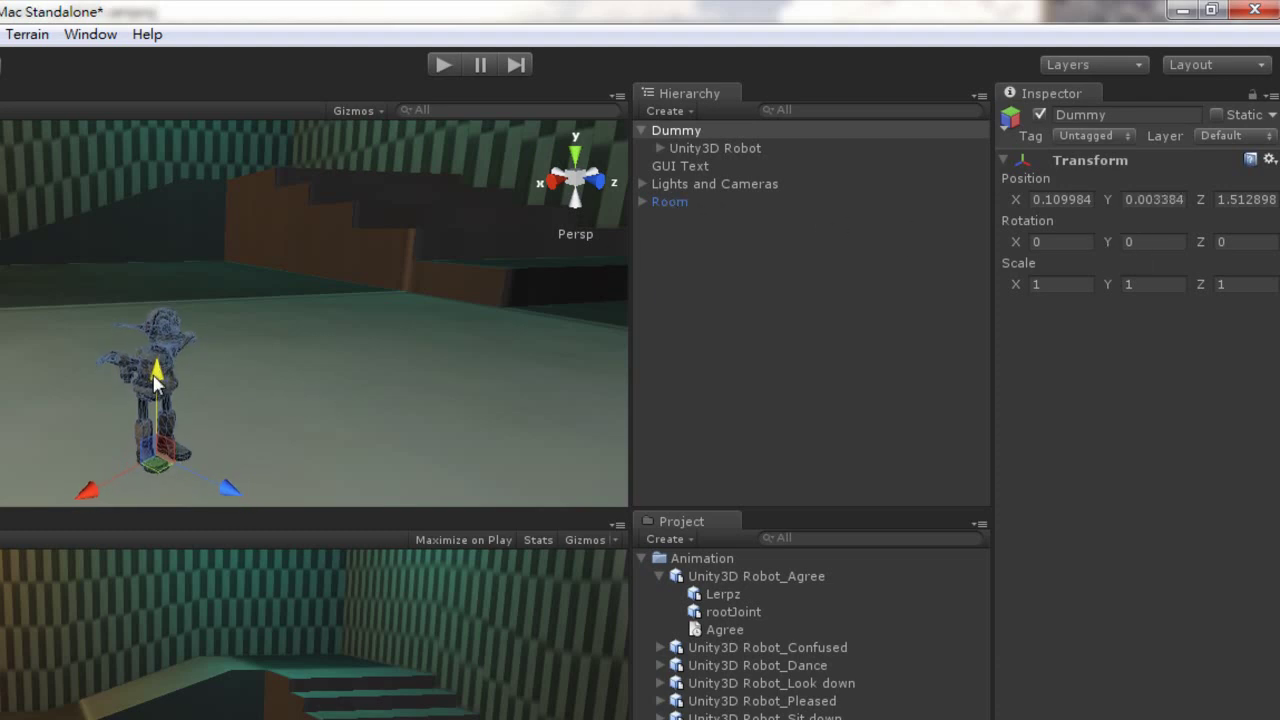
{"action": "left_click", "coordinate": [1146, 202]}
{"action": "type", "text": "0"}
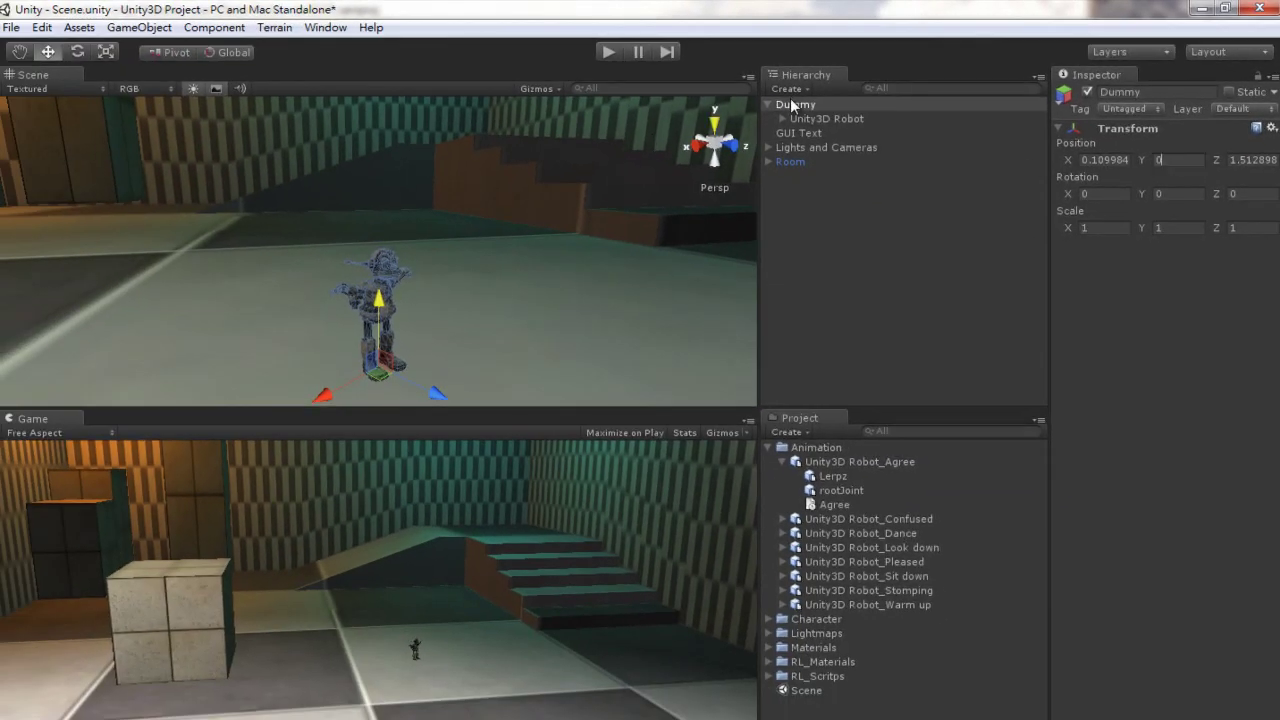
Scale the Dummy object to 7 on X, Y and Z, then frame the enlarged robot and deselect it.
{"action": "double_click", "coordinate": [791, 104]}
{"action": "left_click", "coordinate": [1111, 225]}
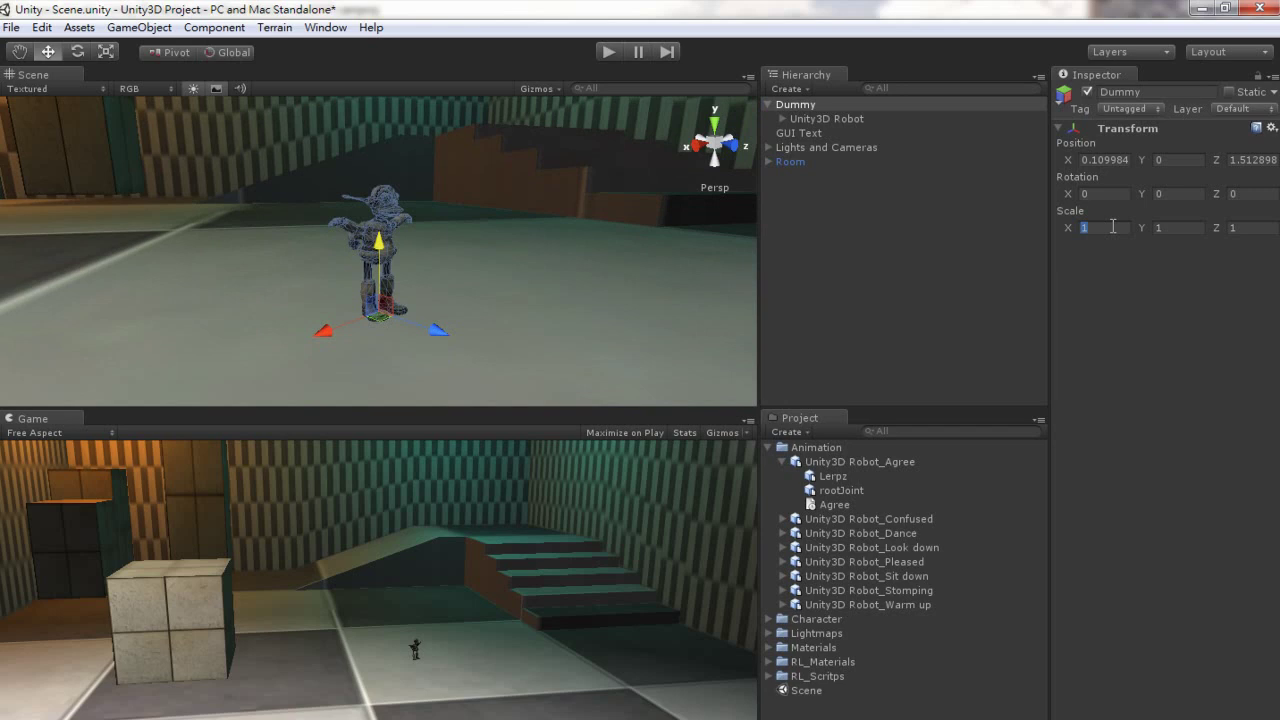
{"action": "type", "text": "7"}
{"action": "left_click", "coordinate": [1190, 229]}
{"action": "type", "text": "7"}
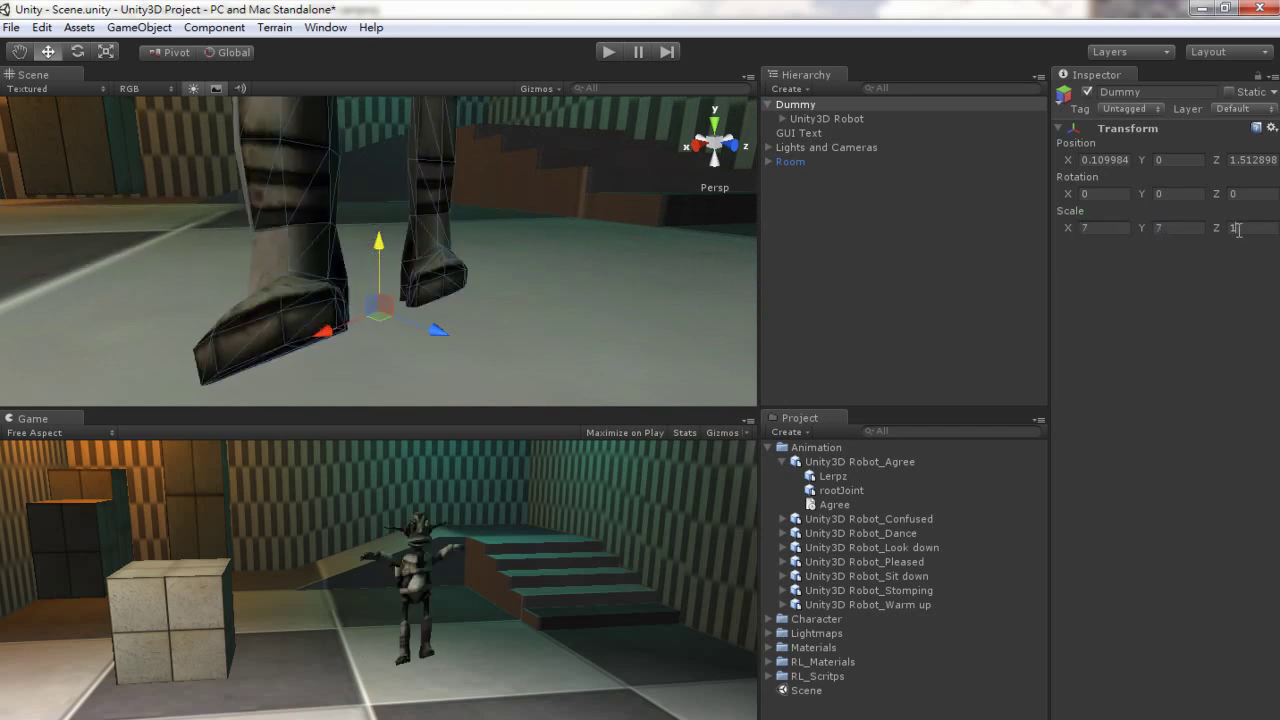
{"action": "left_click", "coordinate": [1238, 229]}
{"action": "type", "text": "7"}
{"action": "double_click", "coordinate": [805, 106]}
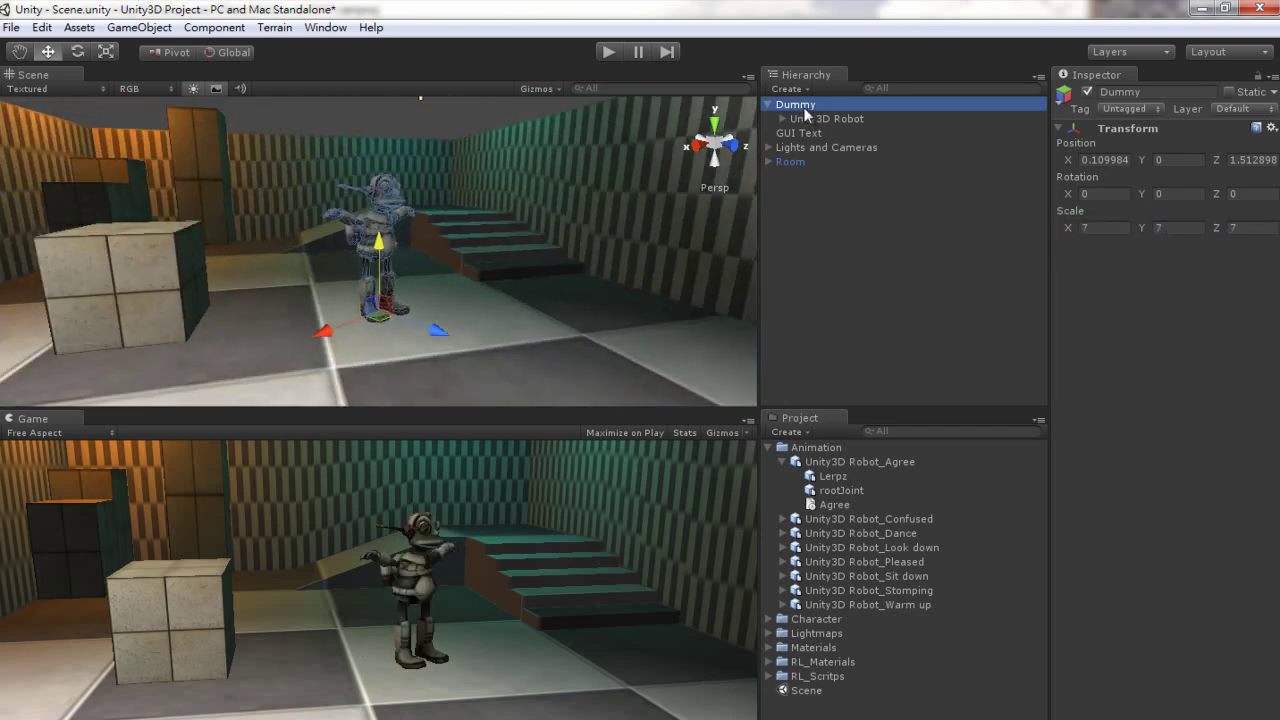
{"action": "scroll", "coordinate": [463, 289], "scroll_direction": "up", "scroll_amount": 3}
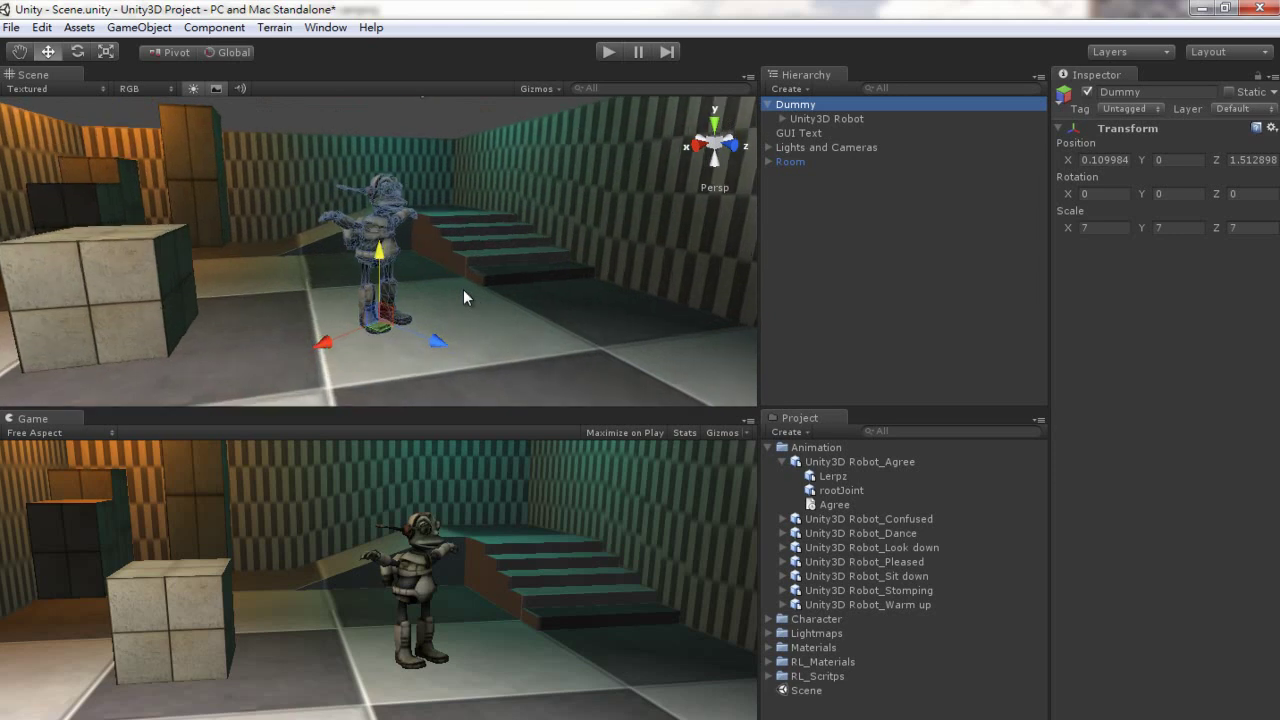
{"action": "left_click", "coordinate": [844, 225]}
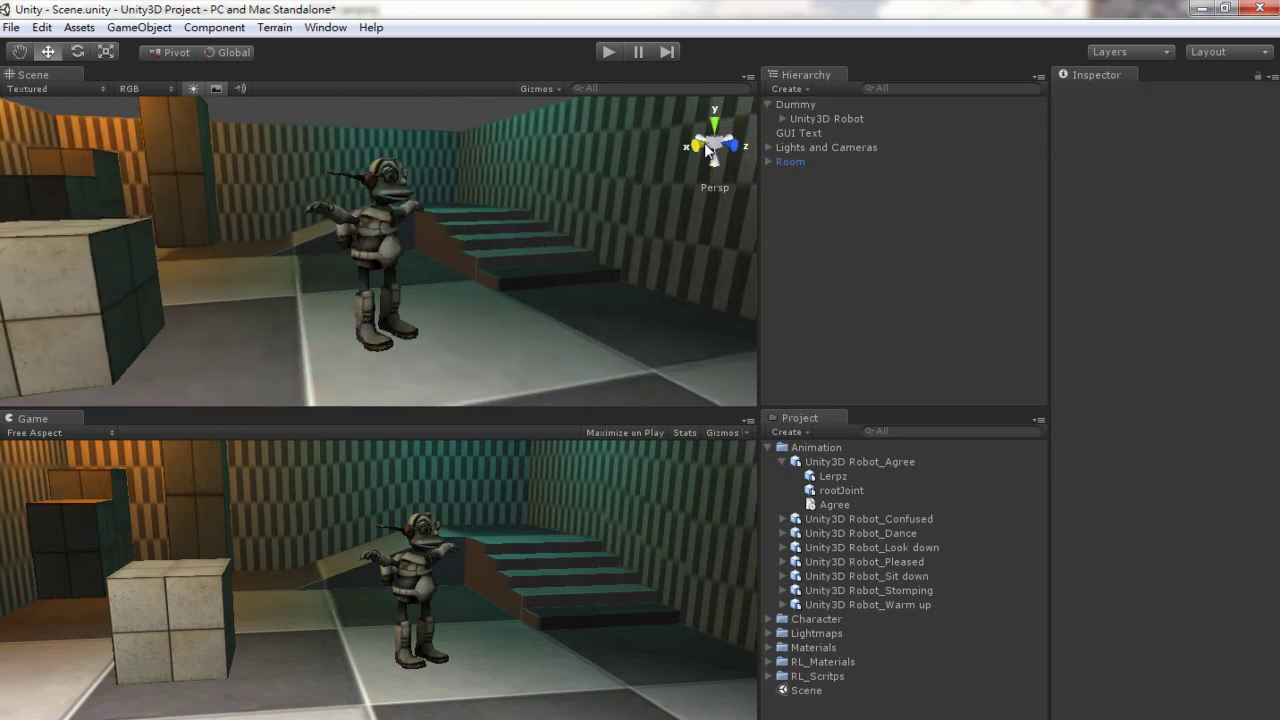
Preview the robot's Agree animation by playing the scene, and stop playback.
{"action": "left_click", "coordinate": [604, 52]}
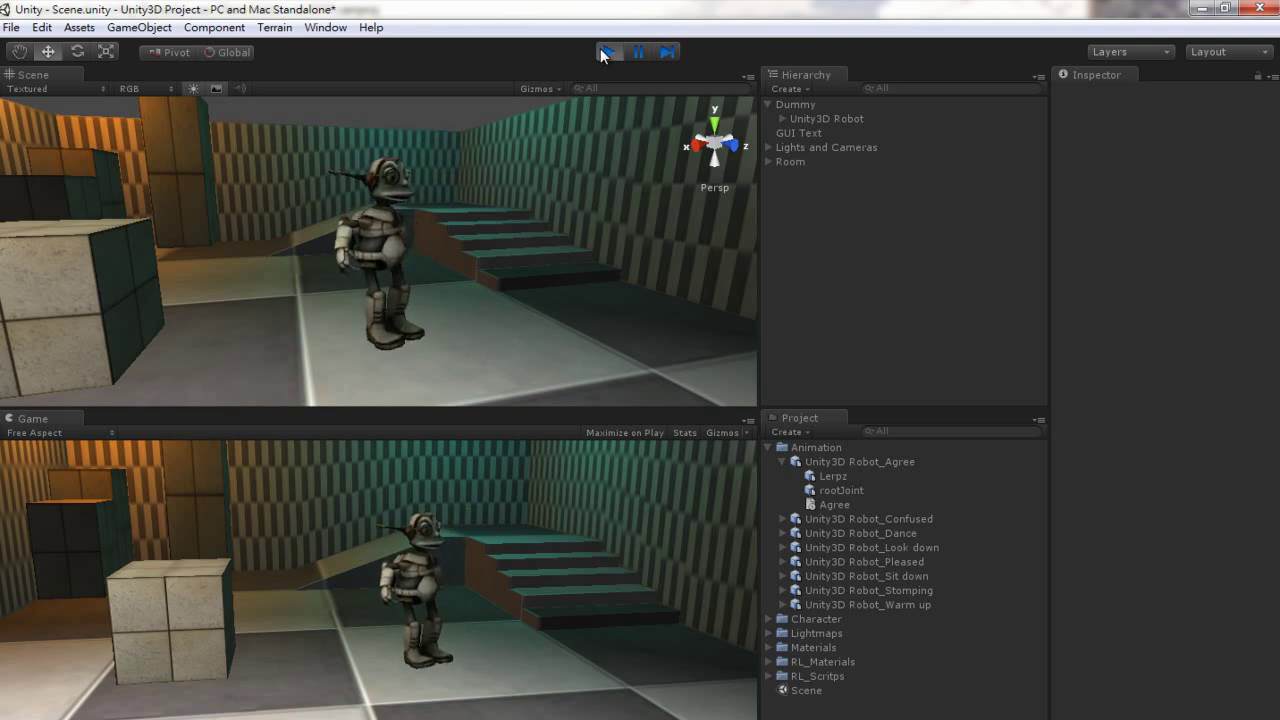
{"action": "left_click", "coordinate": [602, 50]}
Add the Confused clip to the Unity3D Robot's animations and preview it by playing and stopping the scene.
{"action": "left_click", "coordinate": [824, 119]}
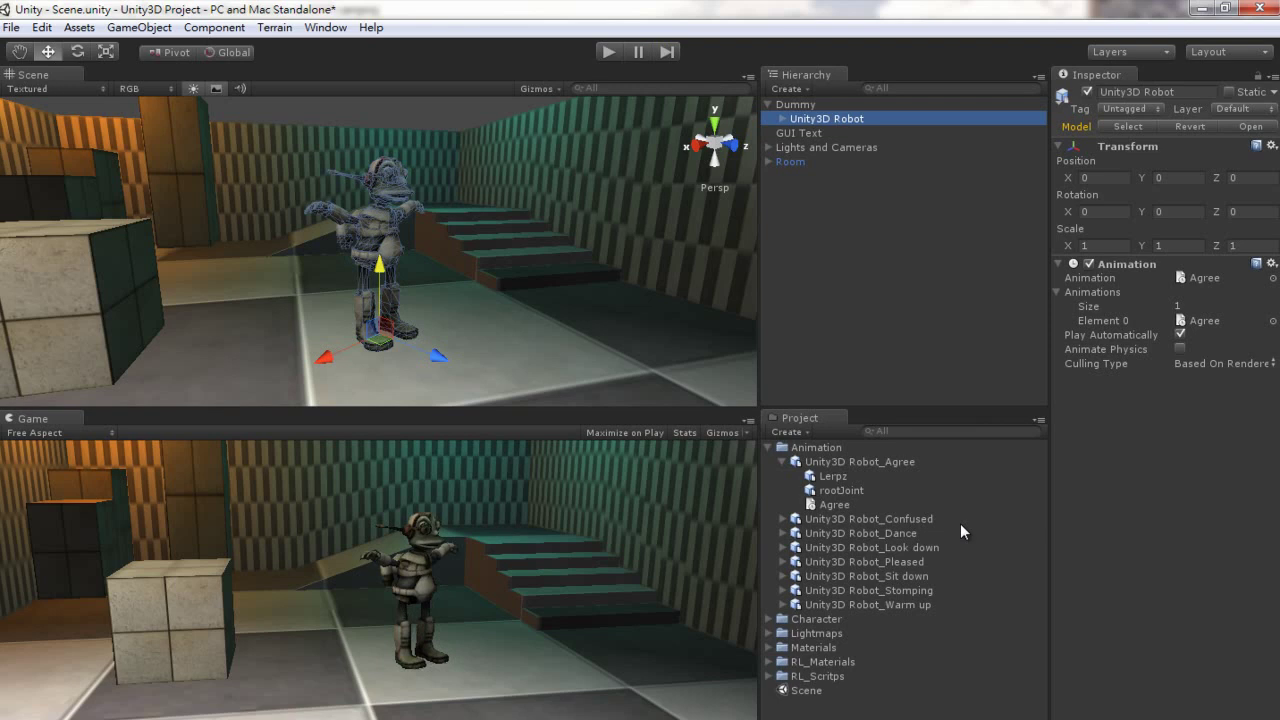
{"action": "left_click", "coordinate": [784, 461]}
{"action": "left_click", "coordinate": [784, 476]}
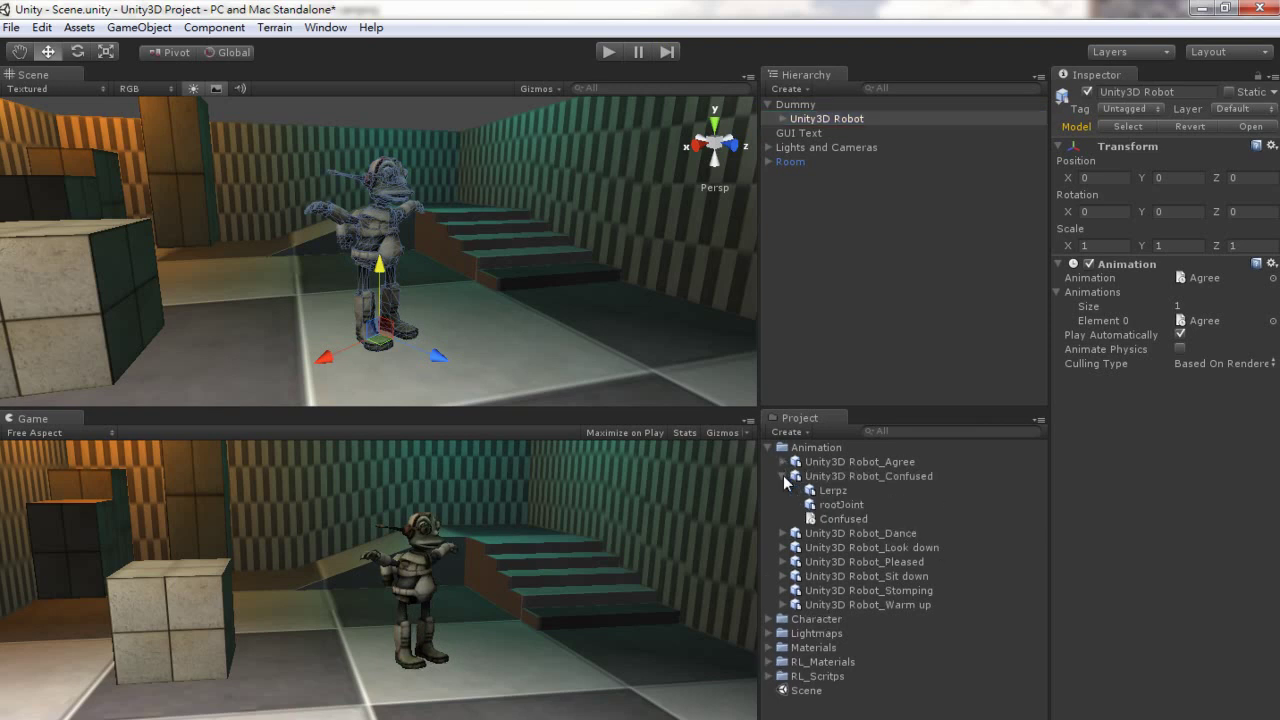
{"action": "left_click_drag", "start_coordinate": [831, 519], "coordinate": [1131, 516]}
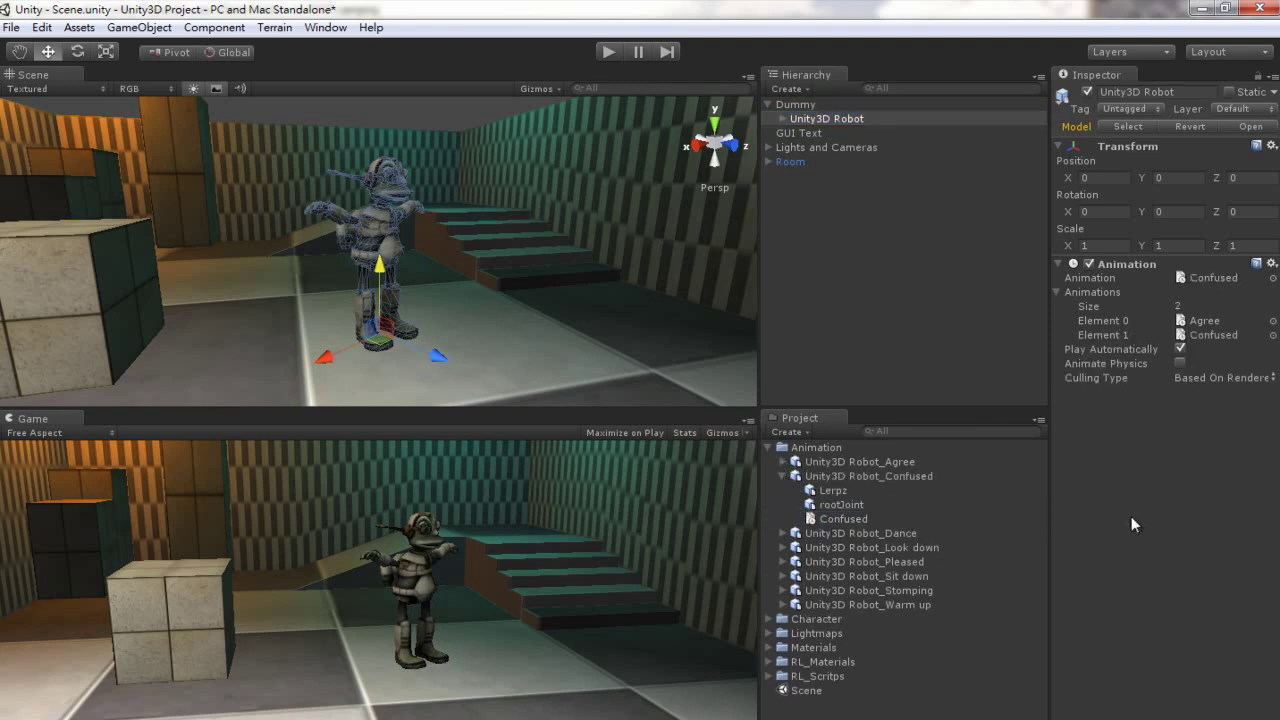
{"action": "left_click", "coordinate": [606, 51]}
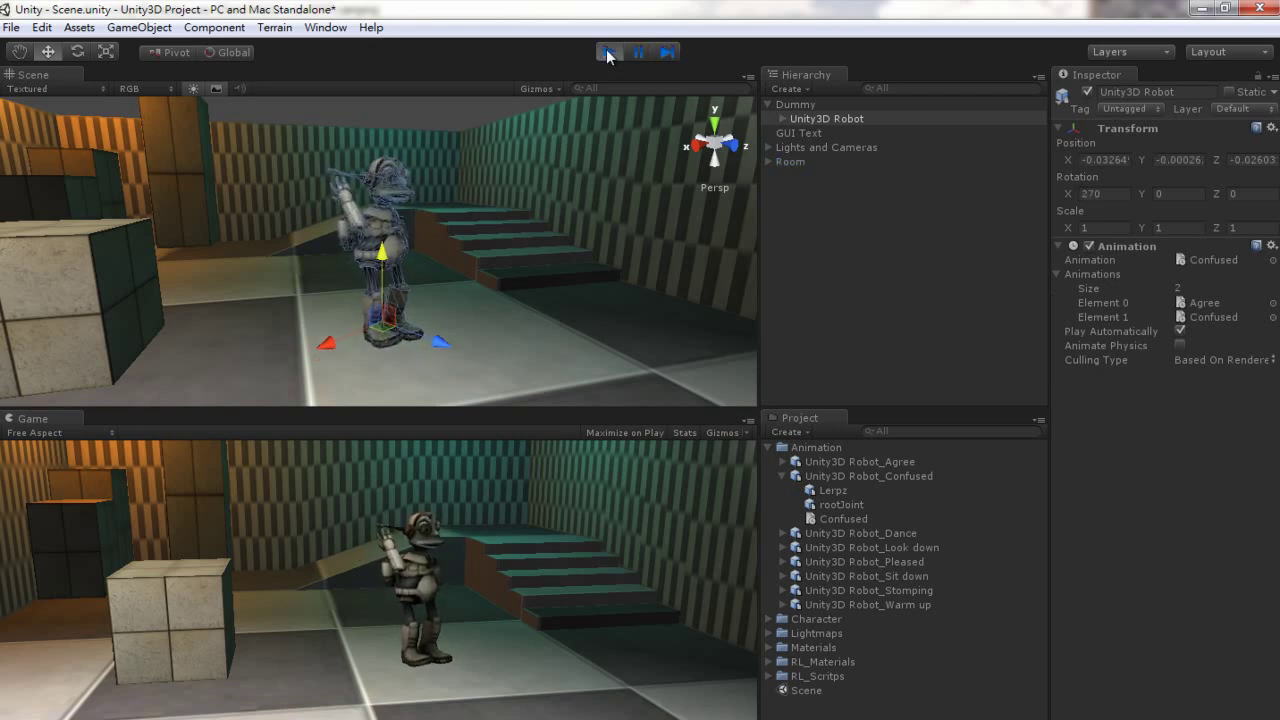
{"action": "left_click", "coordinate": [607, 52]}
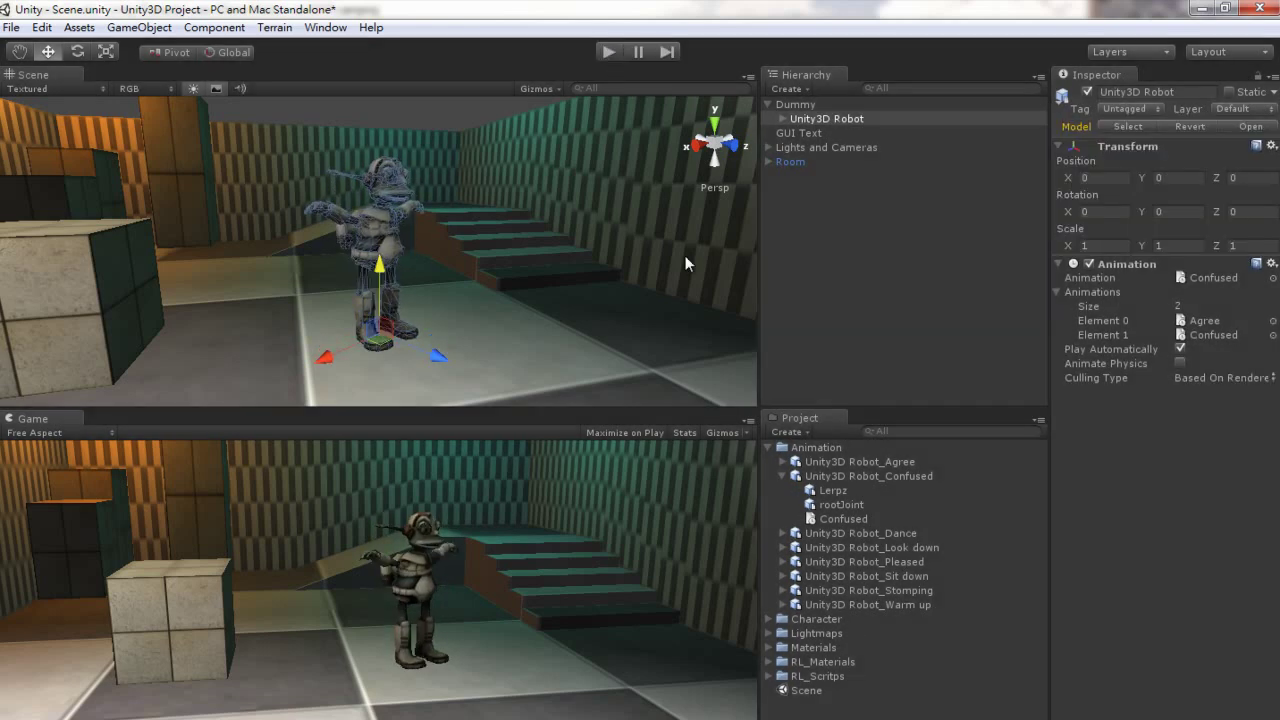
Add the Dance clip to the Unity3D Robot's animations and preview it by playing and stopping the scene.
{"action": "left_click", "coordinate": [783, 477]}
{"action": "left_click", "coordinate": [783, 490]}
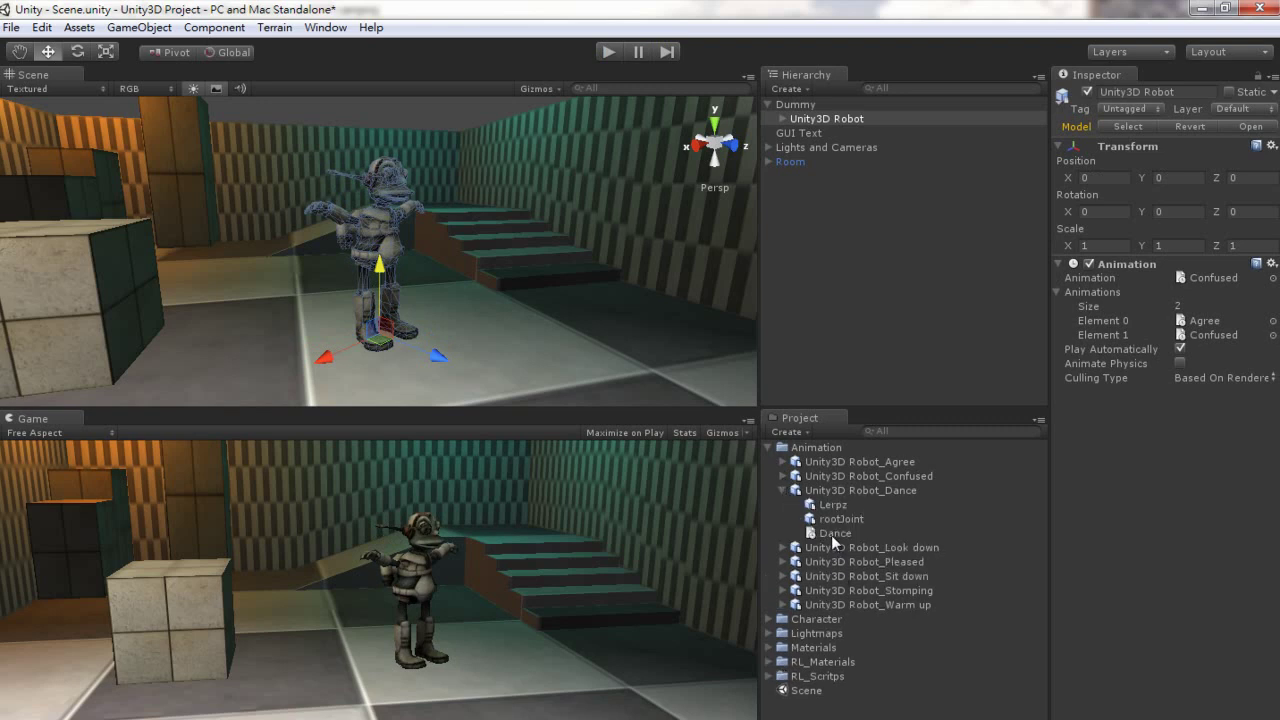
{"action": "left_click_drag", "start_coordinate": [831, 535], "coordinate": [1110, 548]}
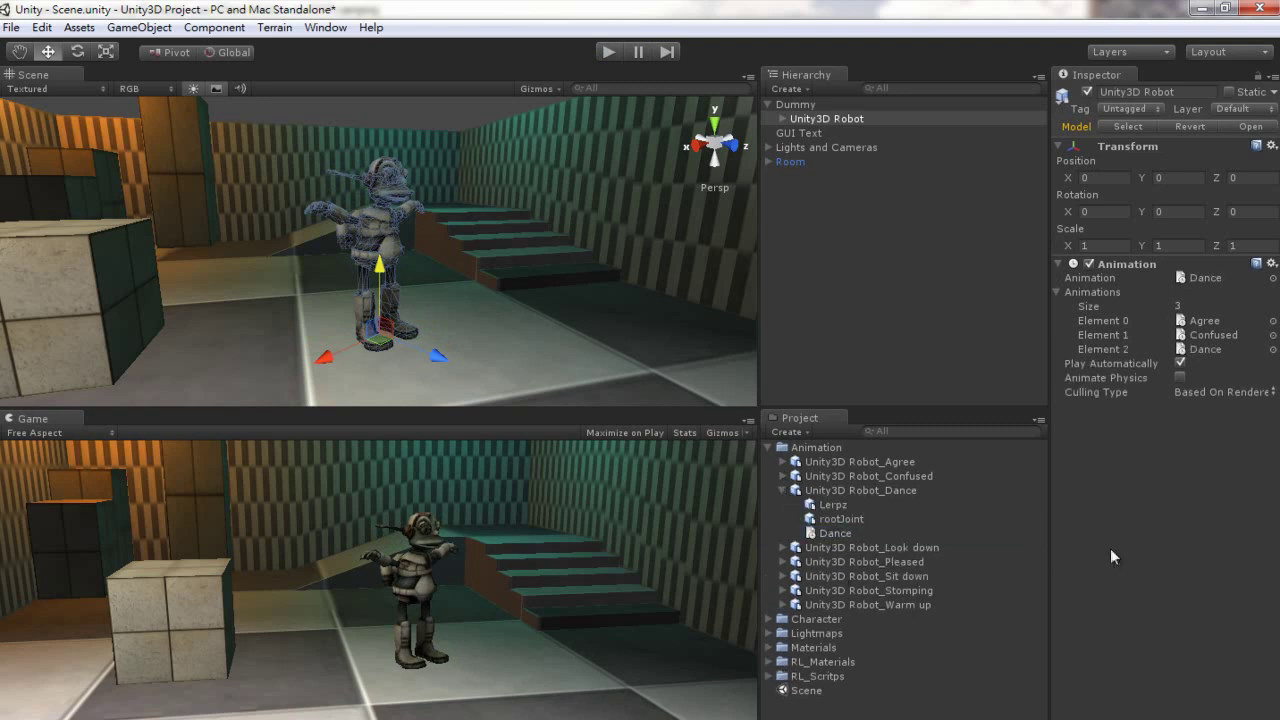
{"action": "left_click", "coordinate": [605, 54]}
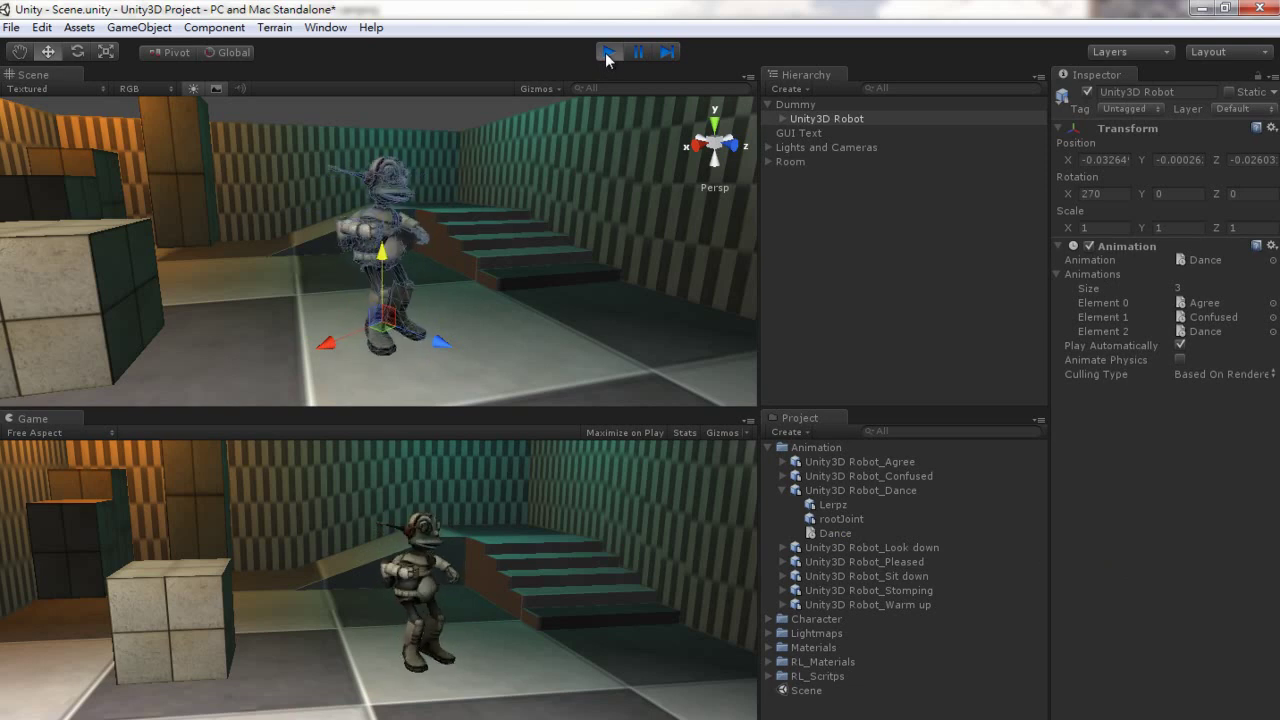
{"action": "left_click", "coordinate": [605, 52]}
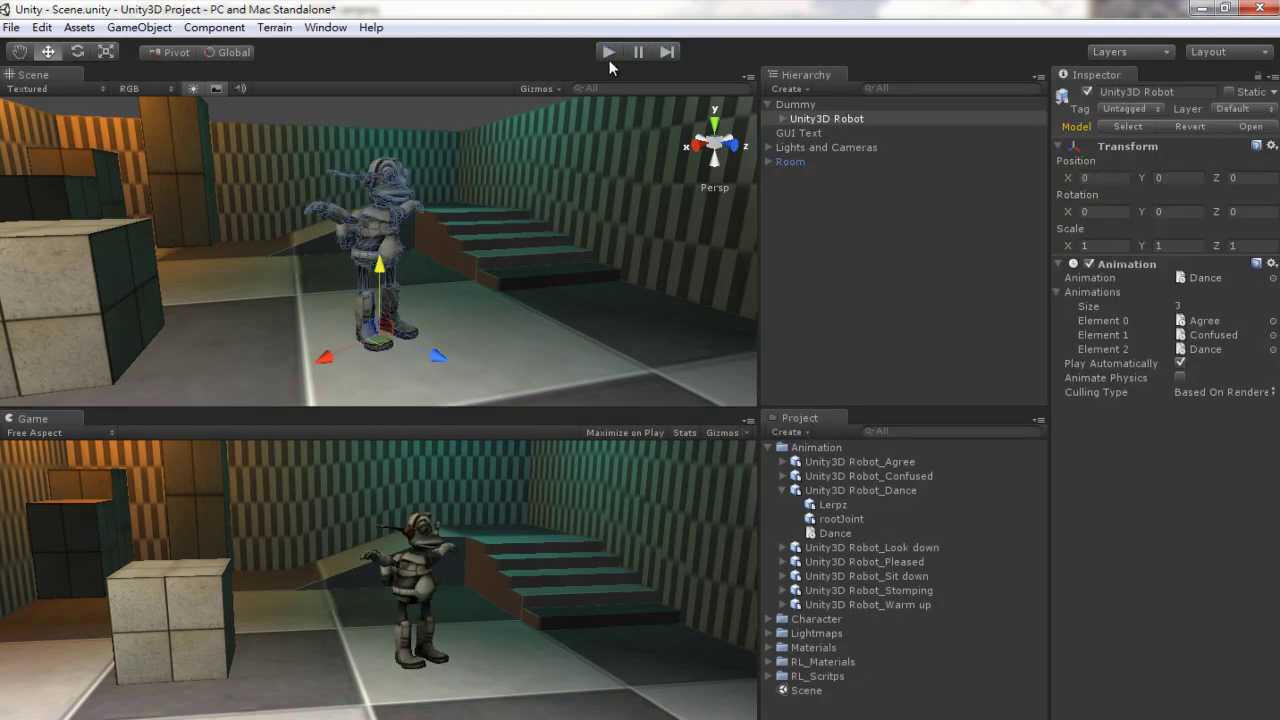
Add the Look down clip to the Unity3D Robot's animations and play the scene to preview it.
{"action": "left_click", "coordinate": [784, 491]}
{"action": "left_click", "coordinate": [784, 505]}
{"action": "left_click_drag", "start_coordinate": [822, 548], "coordinate": [1110, 470]}
{"action": "left_click", "coordinate": [607, 53]}
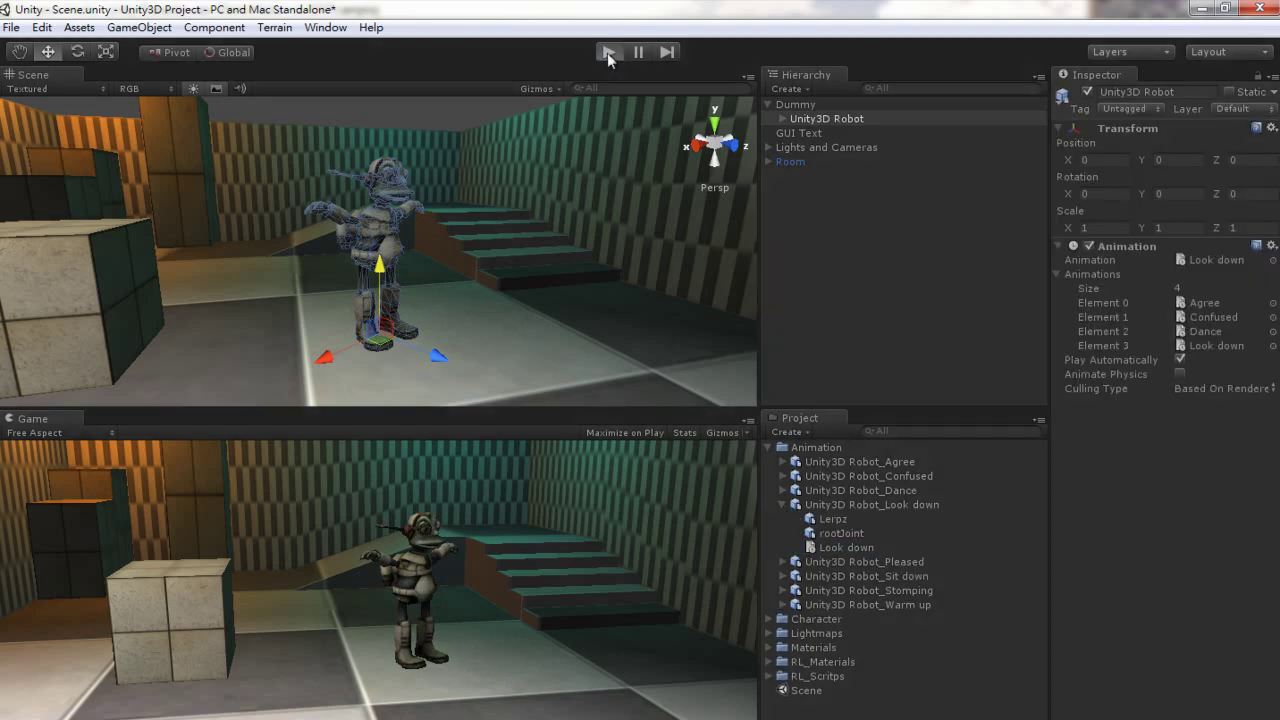